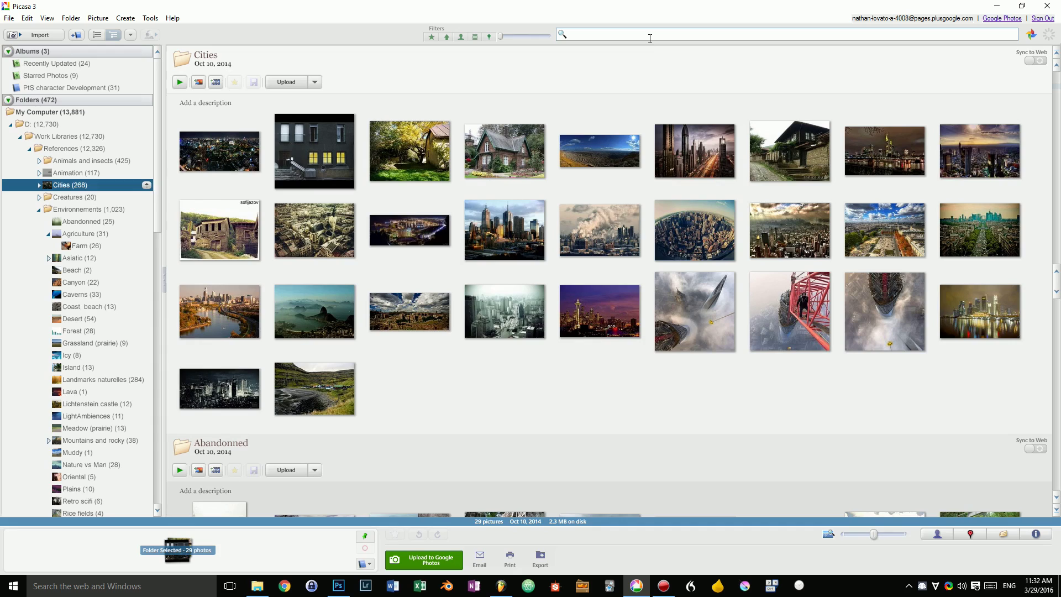
Preview the cottage photo, browse the Desert, Coast, beach and Beach folders, then show Recently Updated.
double_click(489, 151)
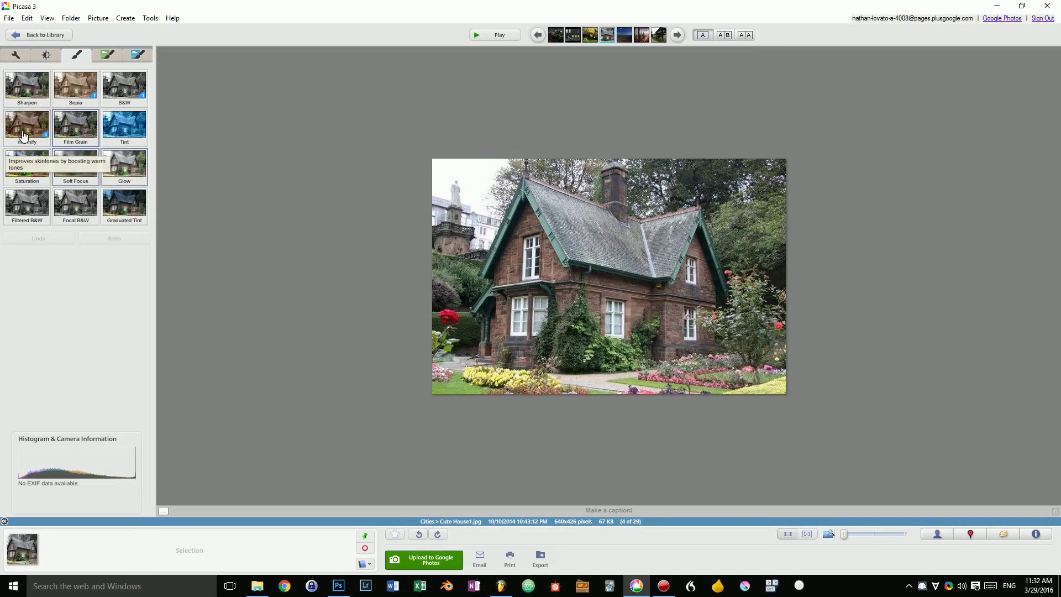
double_click(773, 376)
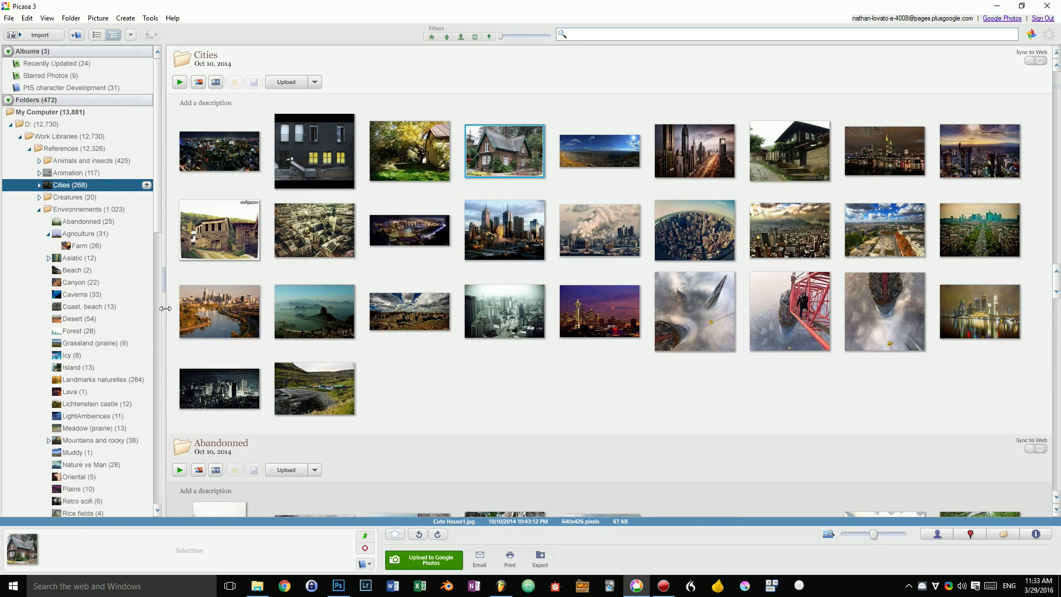
left_click(73, 318)
left_click(83, 306)
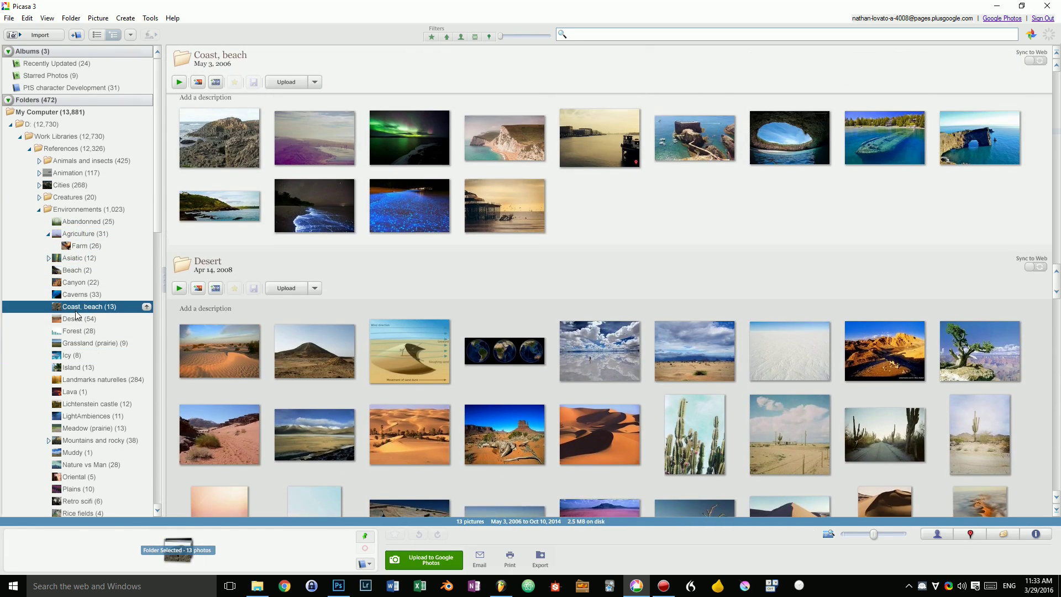
left_click(92, 270)
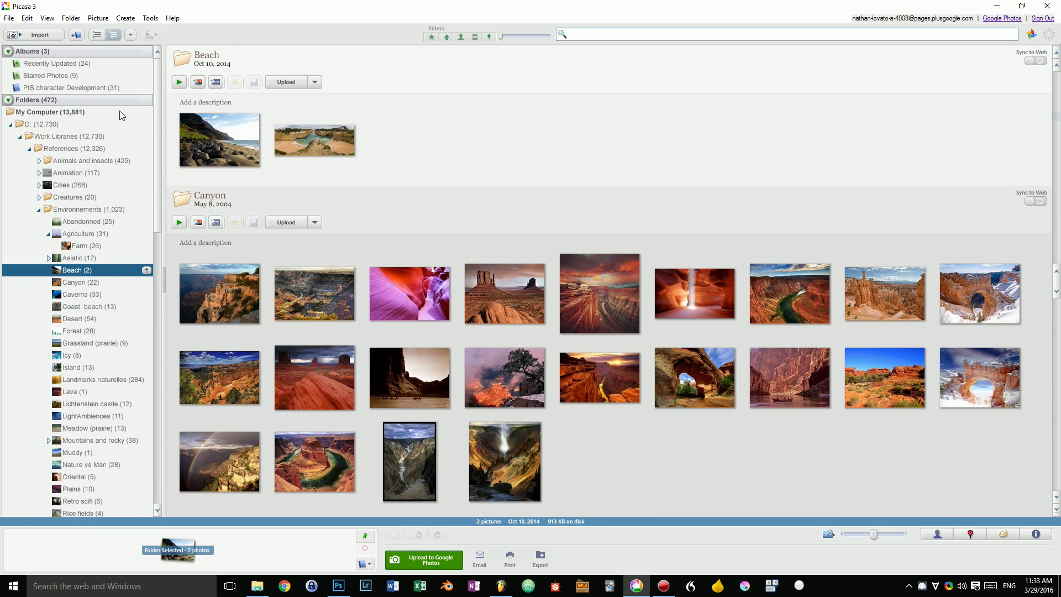
left_click(55, 63)
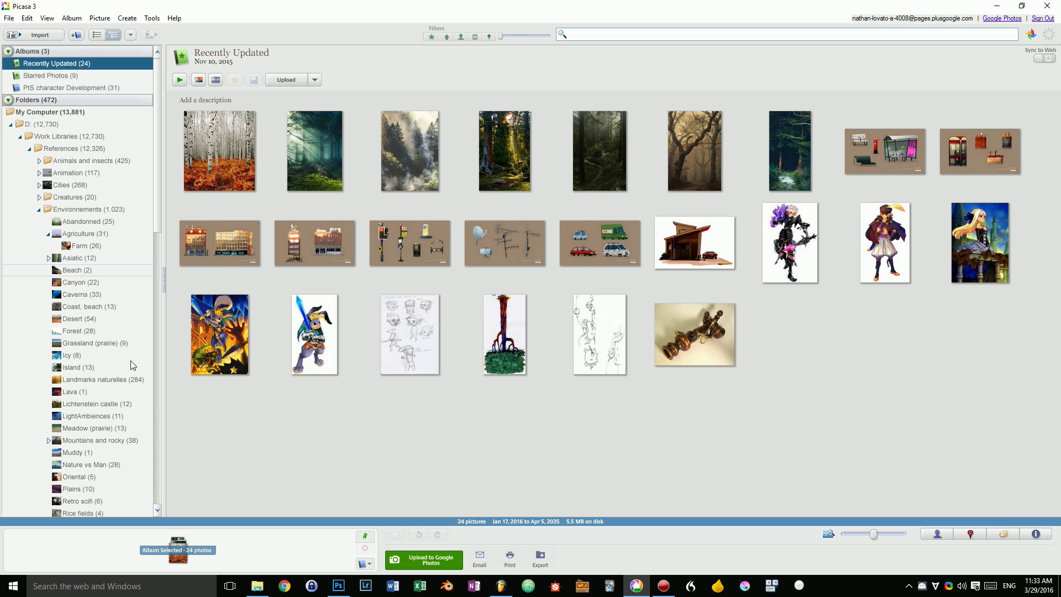
Show the People, Places and Tags panels for the current photos.
left_click(936, 535)
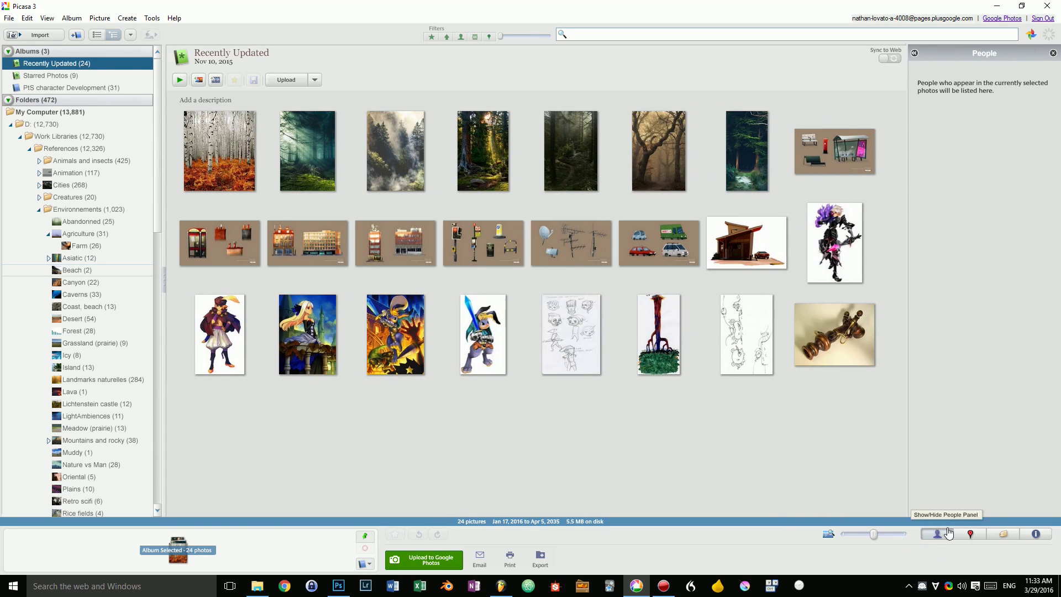
left_click(971, 535)
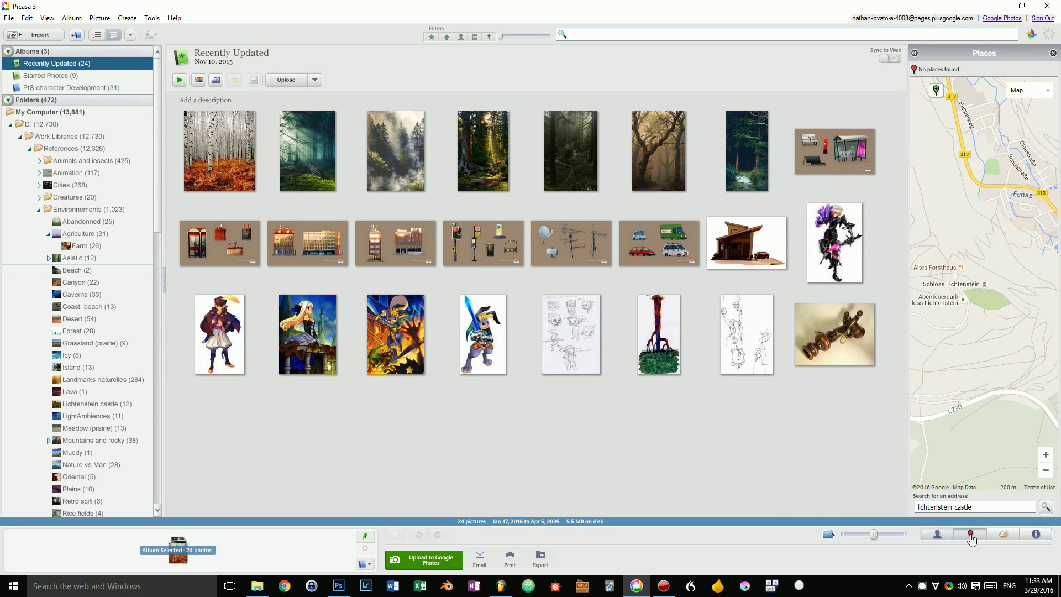
left_click(1011, 541)
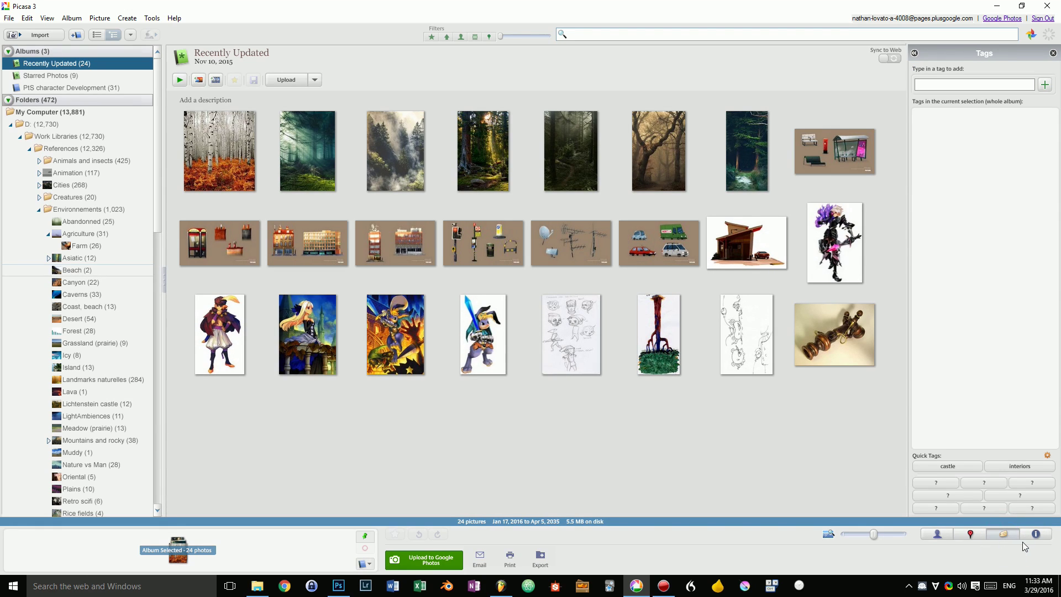
Open the Properties panel and check the forest photo's and antenna sketch's file details.
left_click(1035, 534)
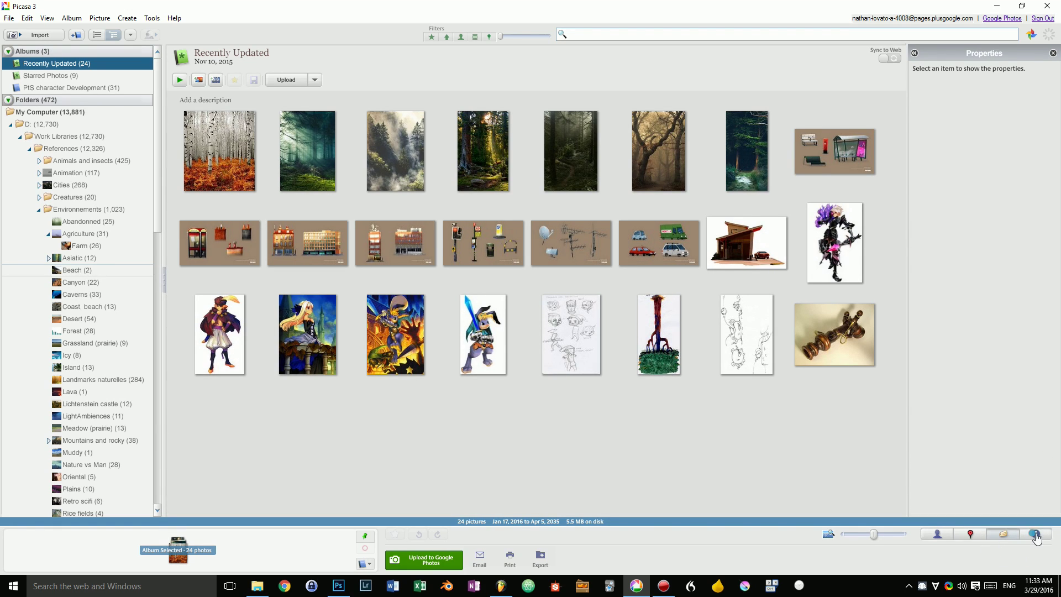
left_click(754, 172)
left_click(565, 248)
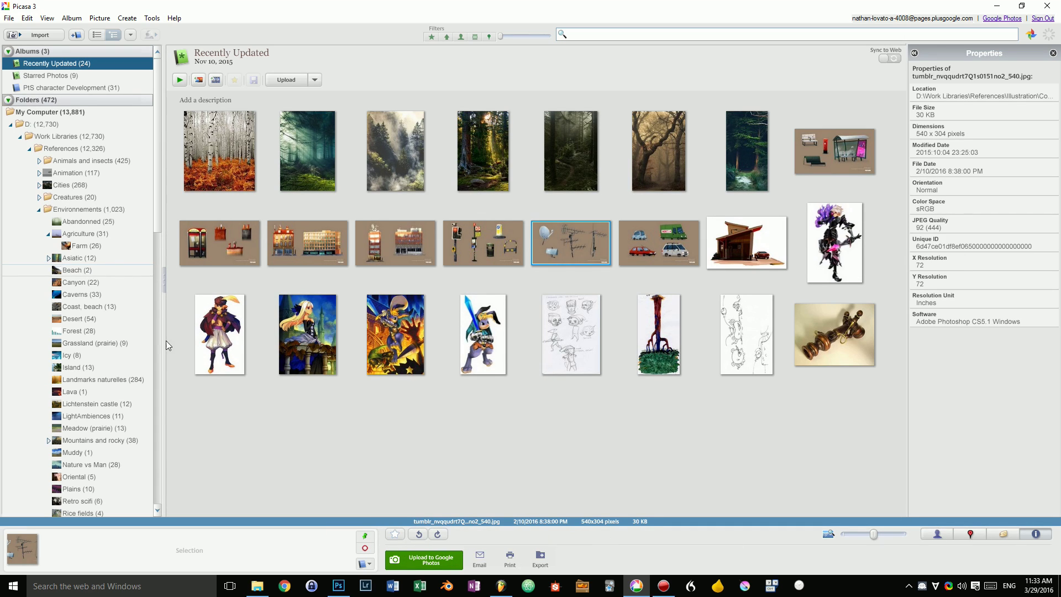
left_click(123, 295)
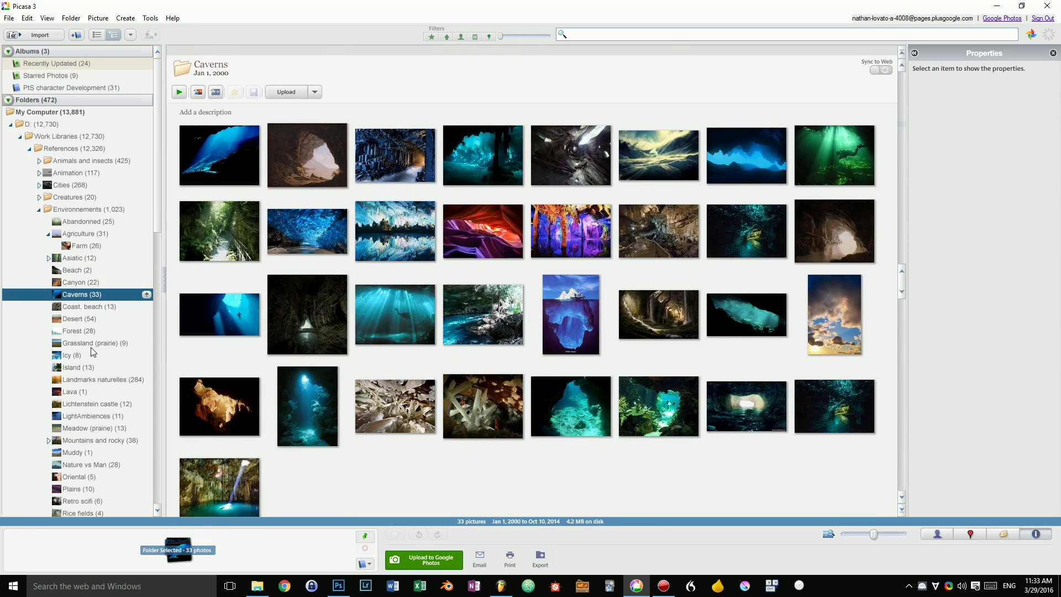
double_click(209, 145)
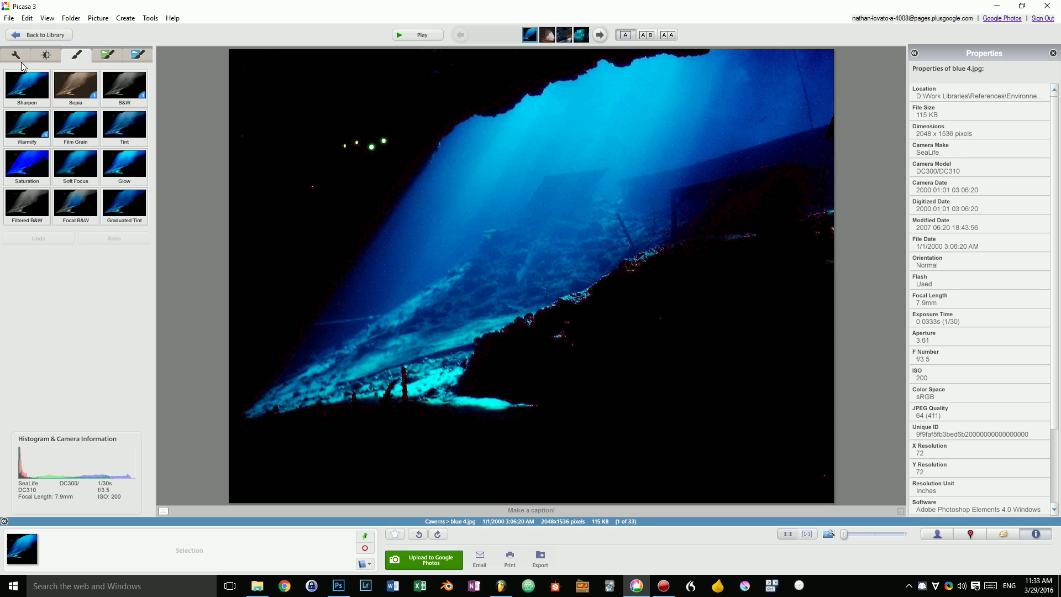
left_click(658, 34)
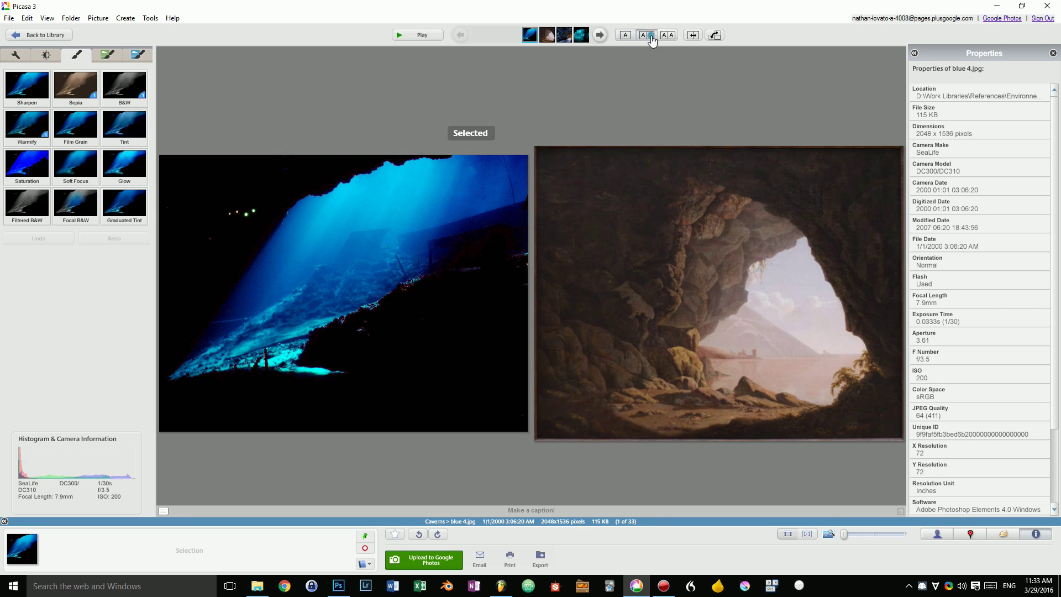
left_click(715, 190)
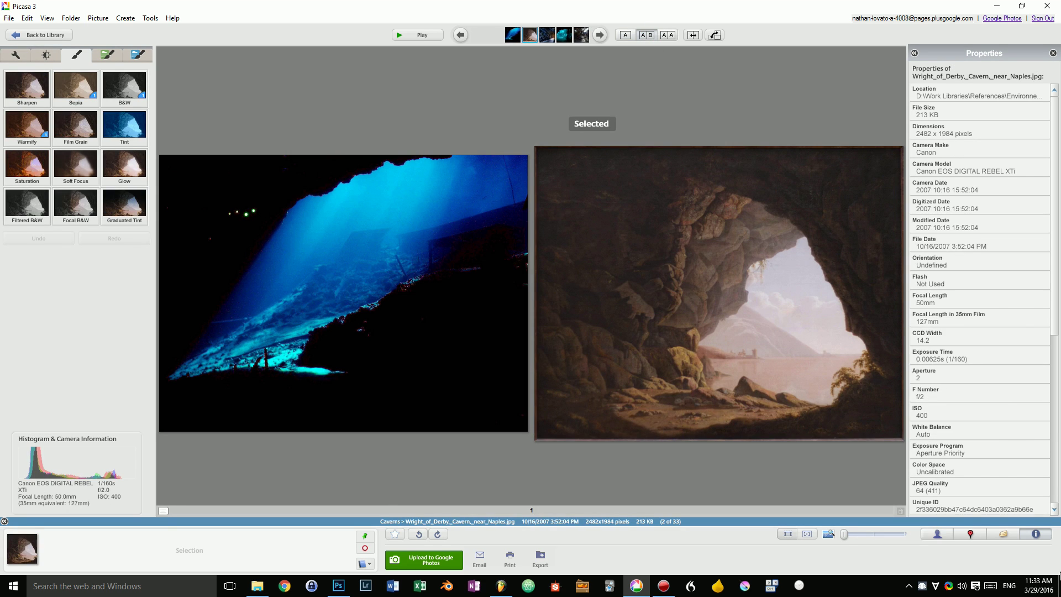
left_click(668, 35)
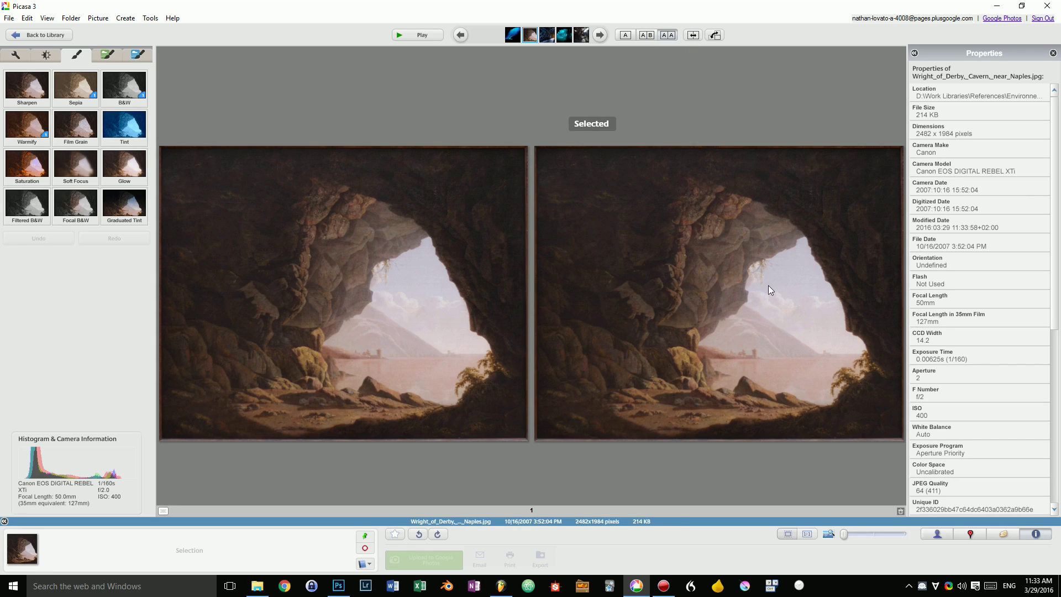
left_click(39, 167)
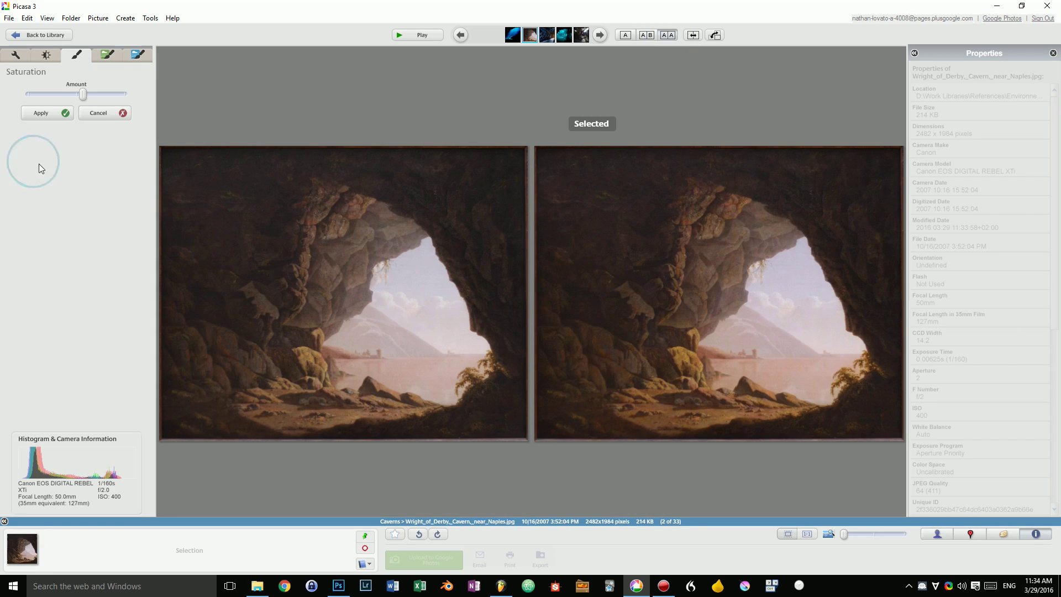
left_click_drag(83, 95, 249, 90)
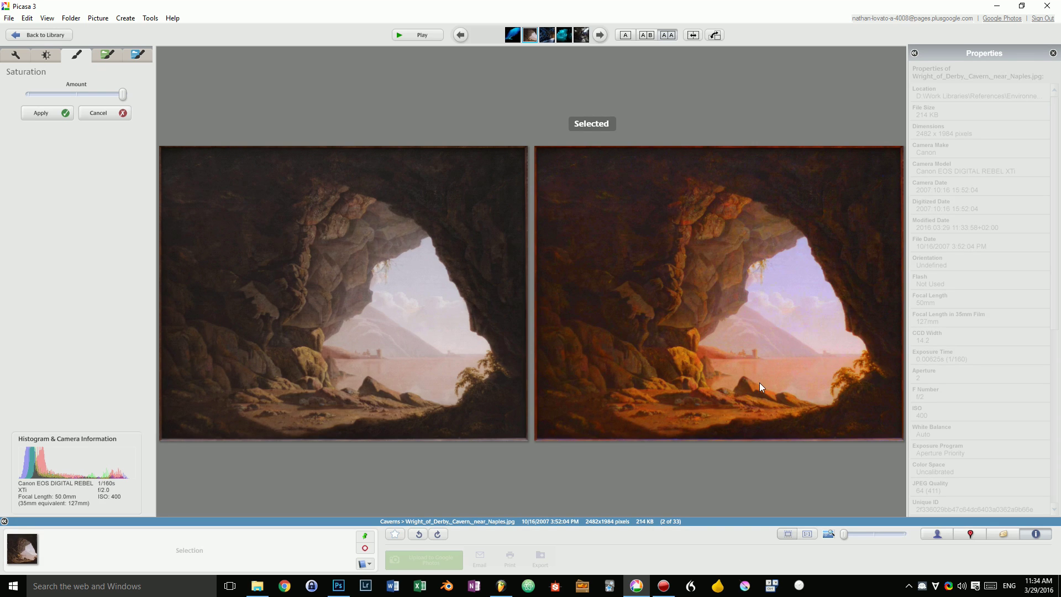
key("Escape")
key("Escape")
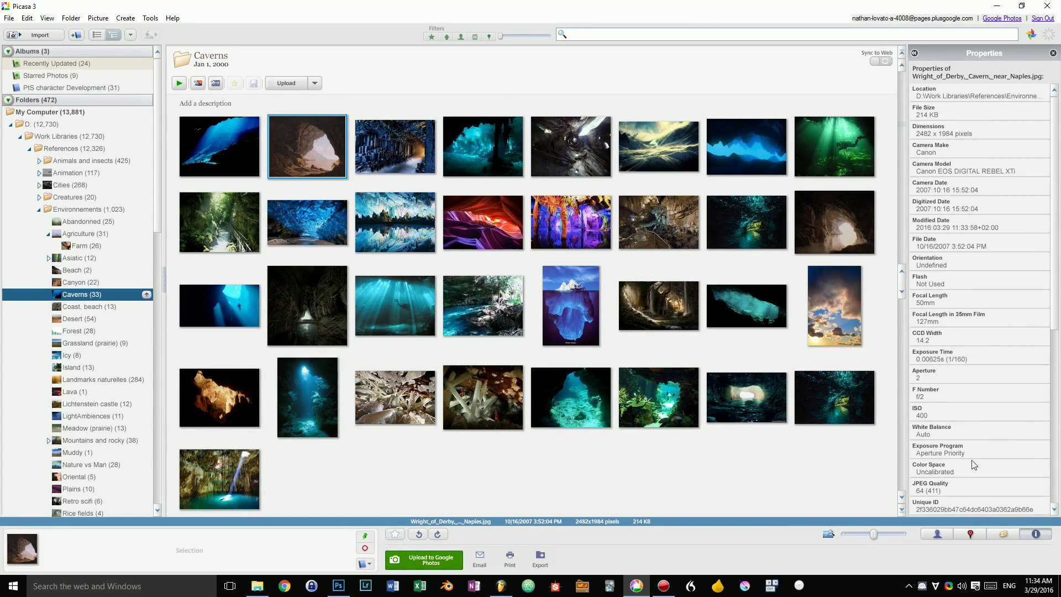
Close the Properties panel and view the Farm and Agriculture folders.
left_click(1044, 541)
left_click(94, 246)
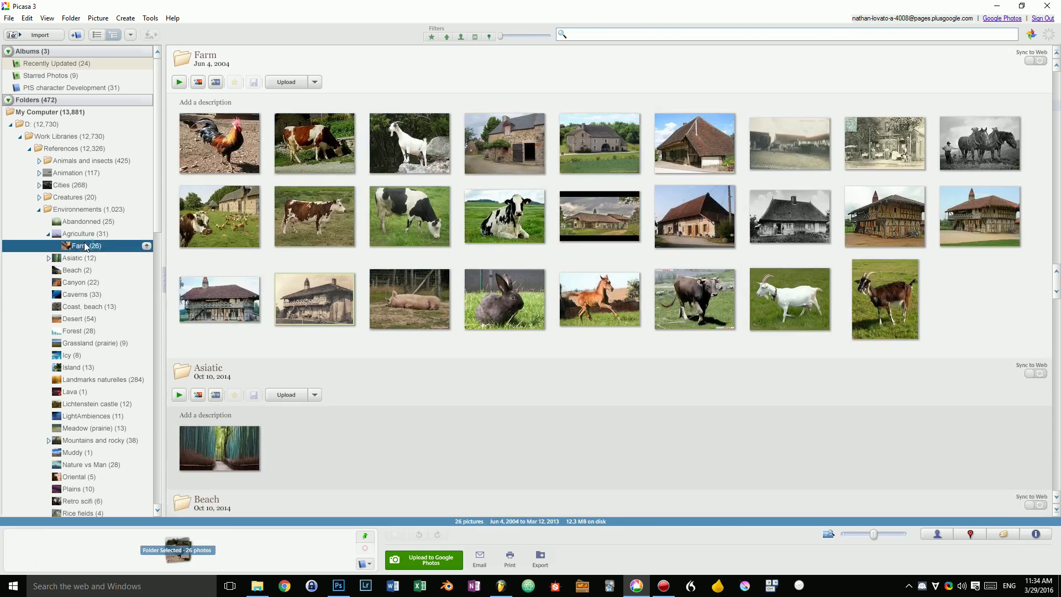
left_click(89, 234)
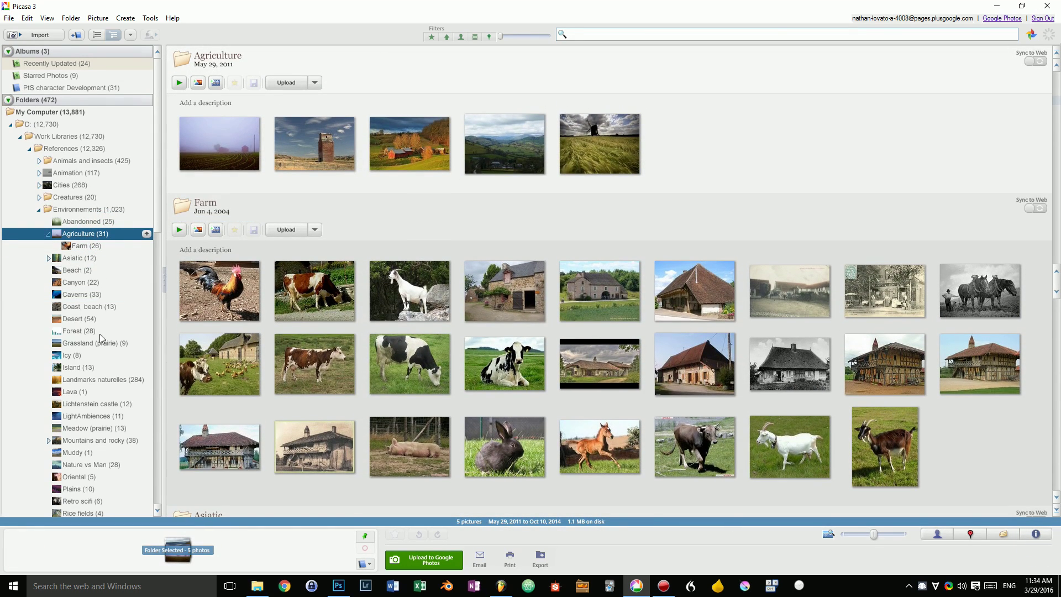
Browse the Lava, Island, Icy, Grassland, Coast, beach and Lichtenstein castle folders.
left_click(105, 393)
left_click(103, 369)
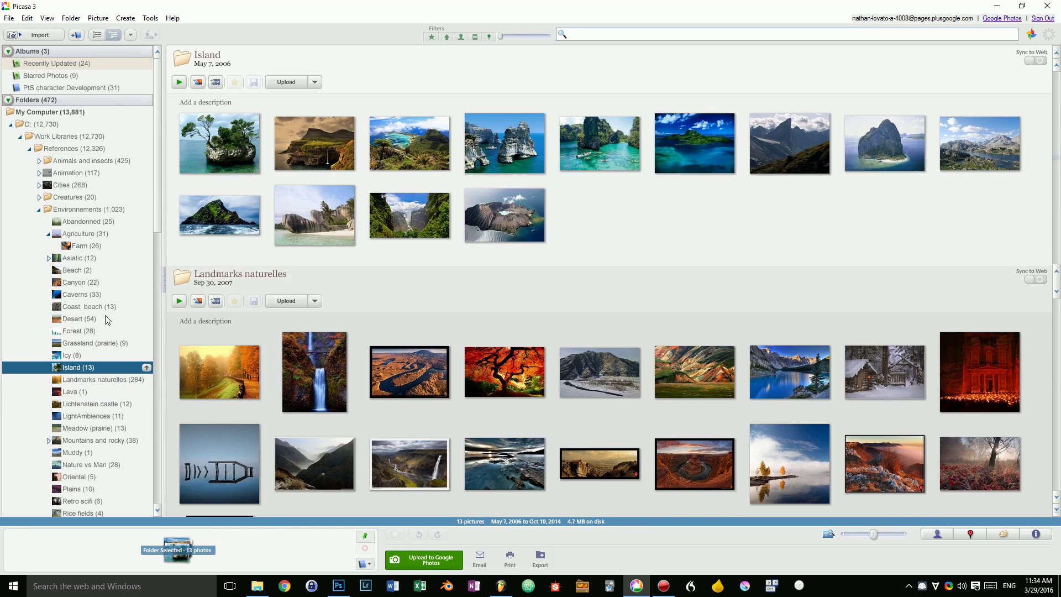
left_click(105, 355)
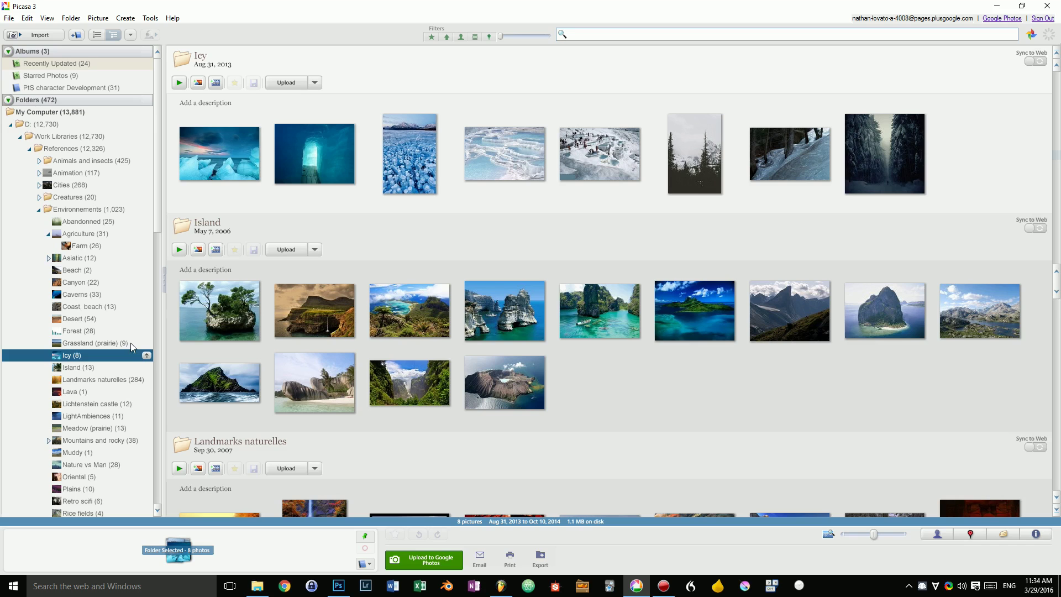
left_click(97, 344)
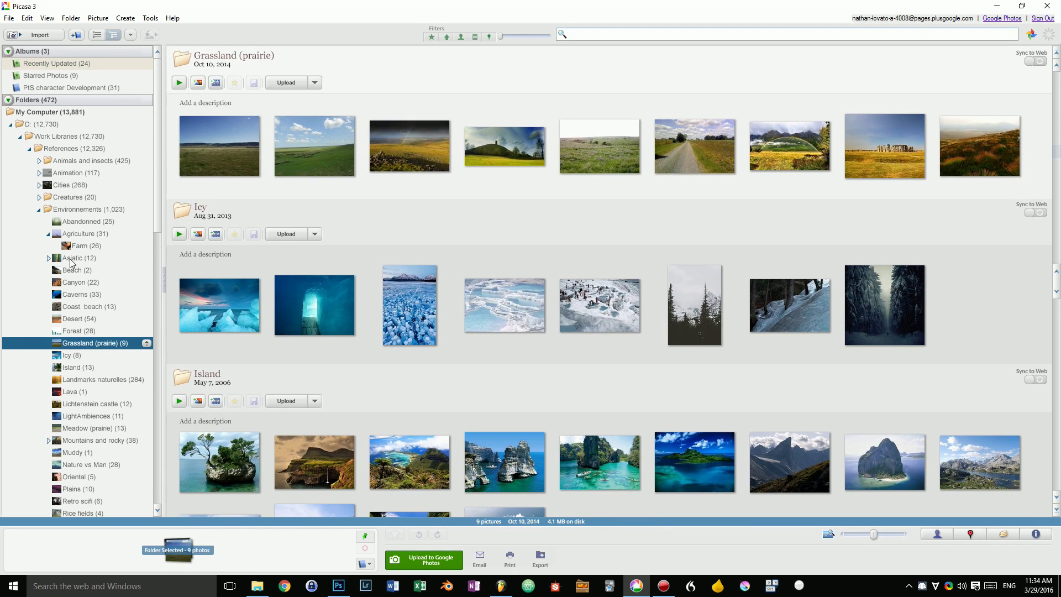
left_click(80, 308)
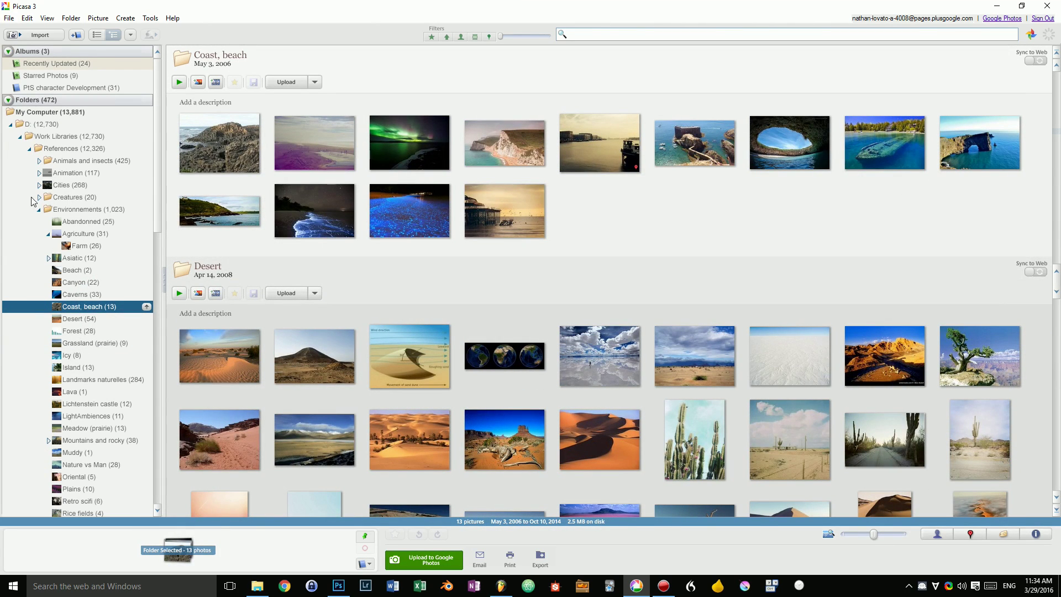
left_click(96, 403)
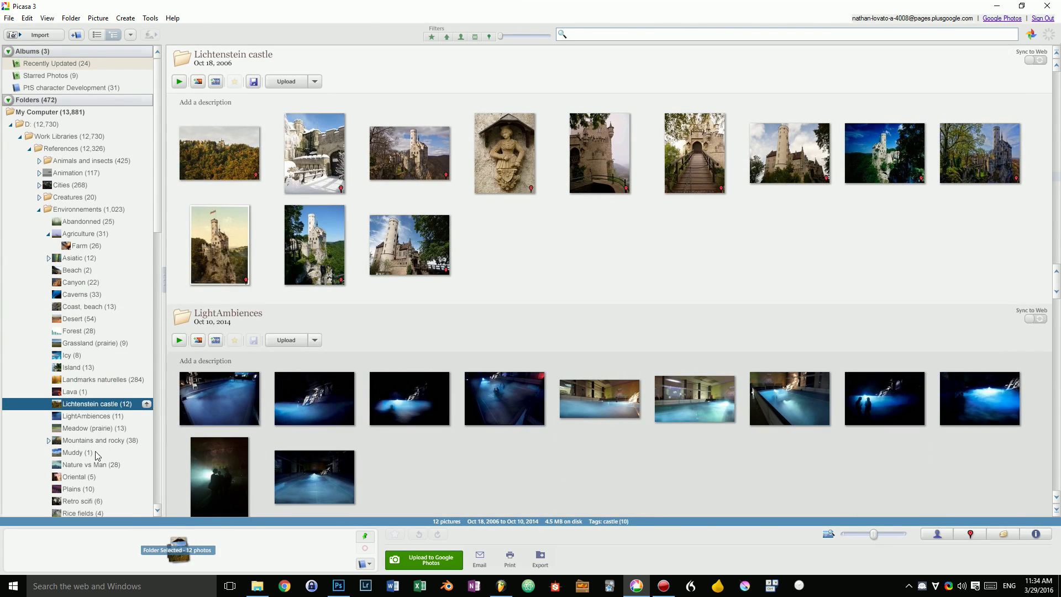
Rename the Farm folder to 'Farm (animals)' in Folder Properties.
double_click(80, 245)
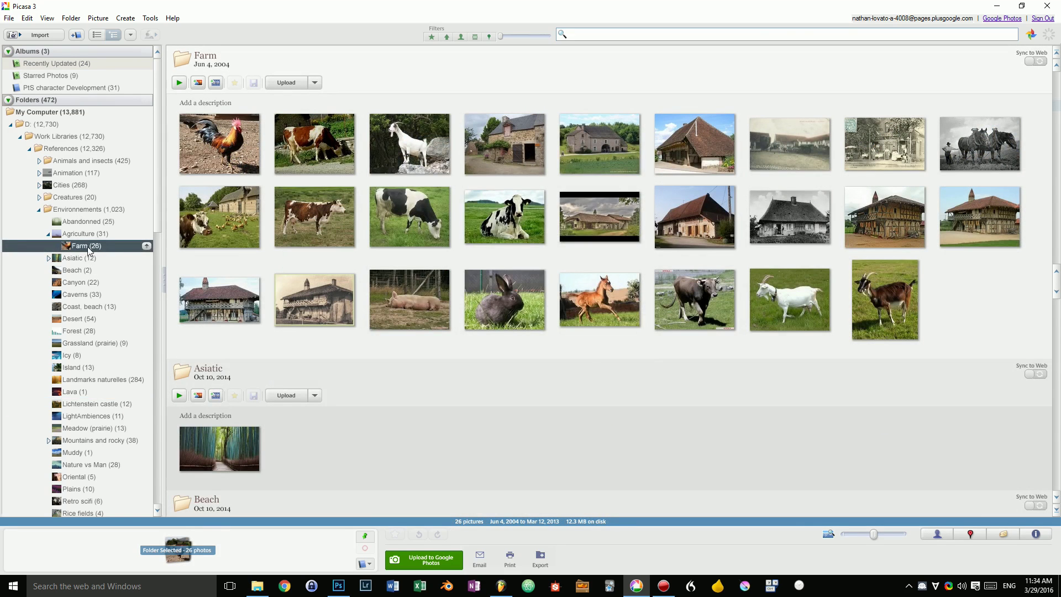
key("End")
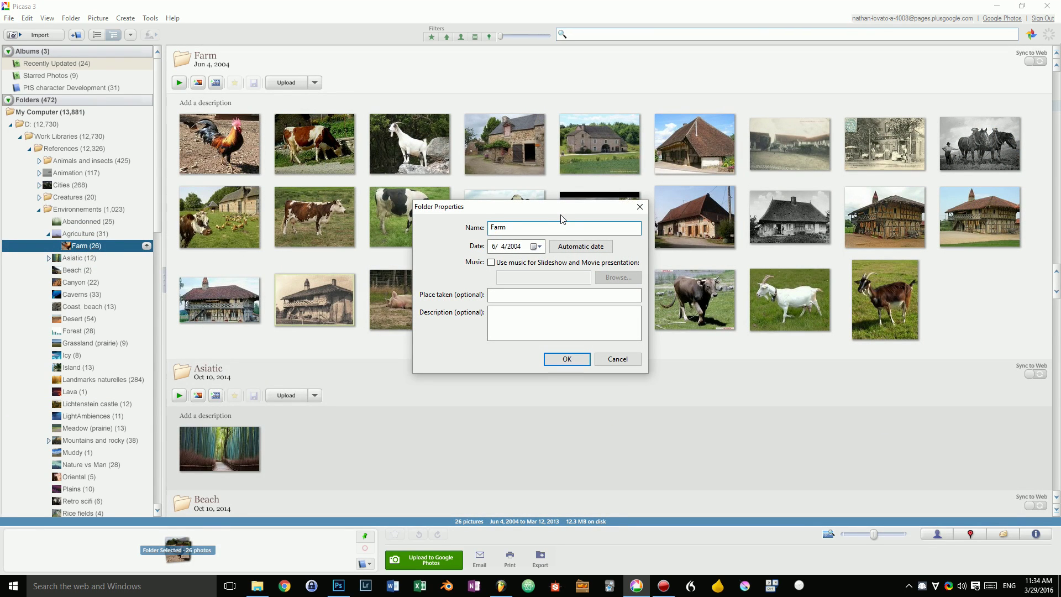
type("(animals)")
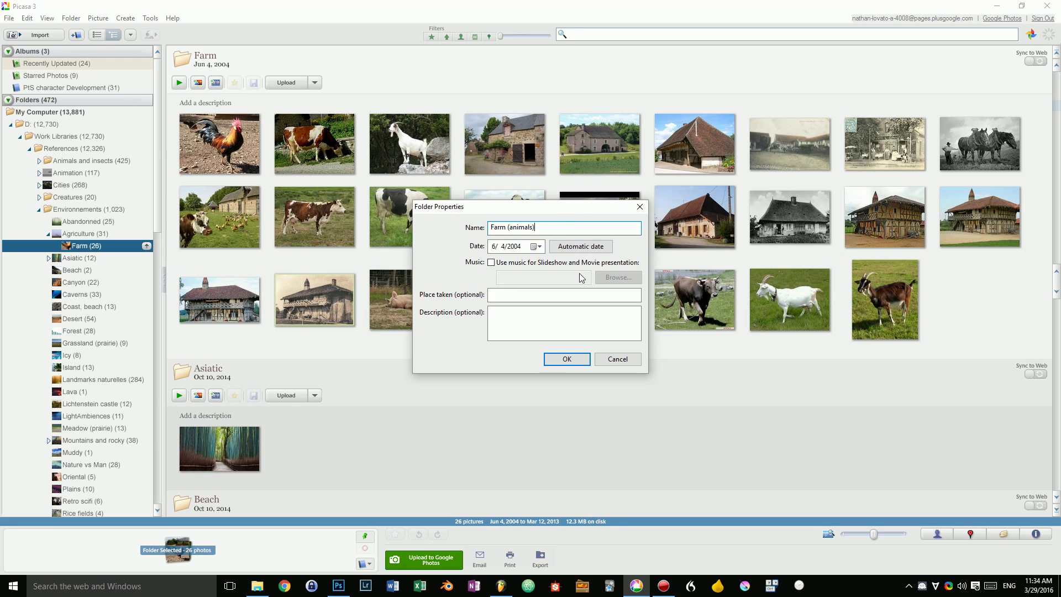
left_click(568, 359)
Open the Farm (animals) folder on disk, then go up to its Agriculture parent.
double_click(124, 247)
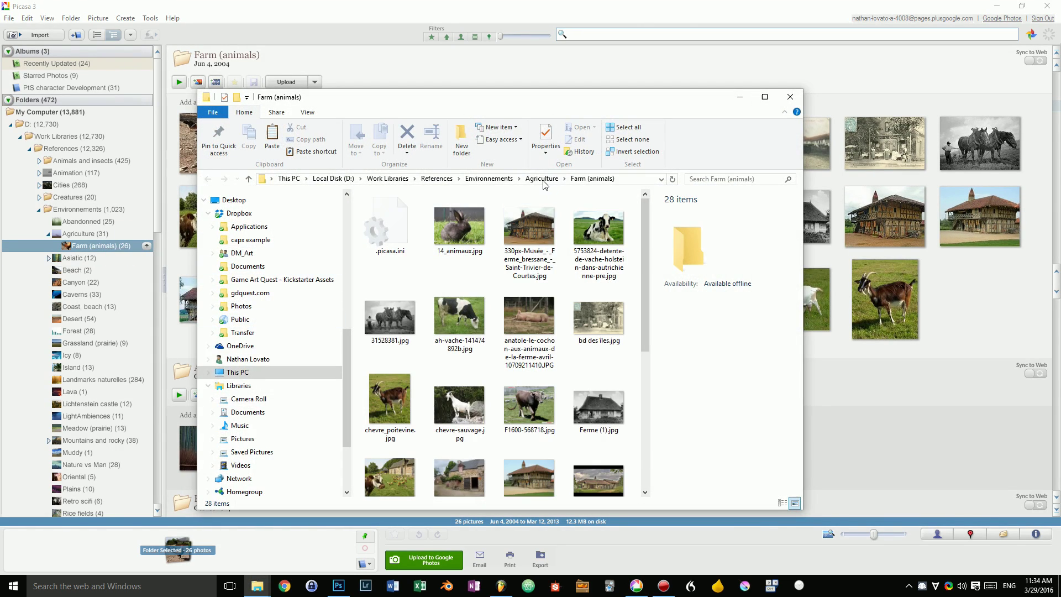
left_click(542, 179)
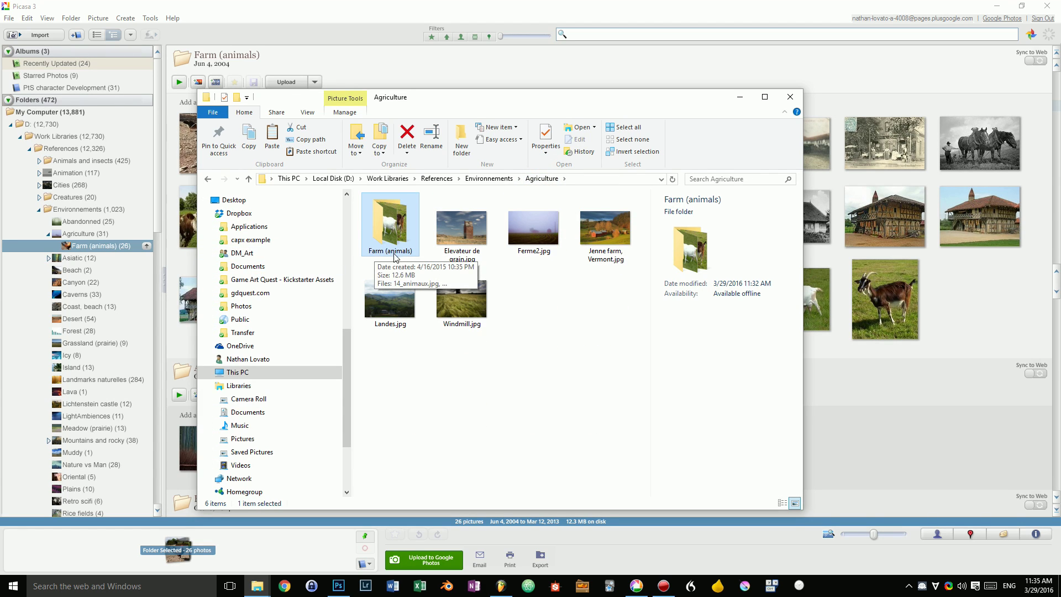
left_click(387, 513)
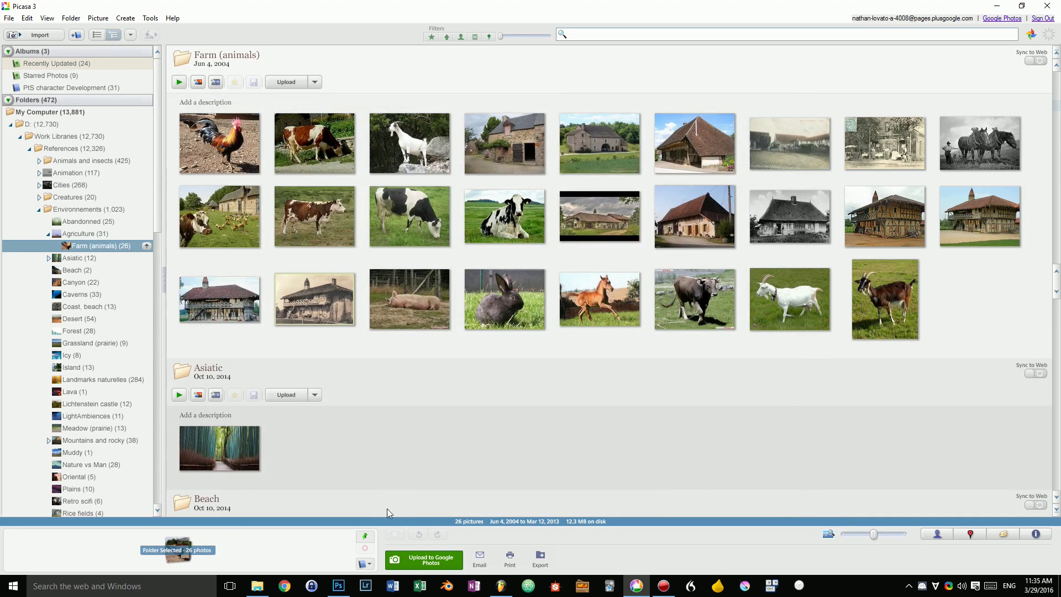
left_click(320, 217)
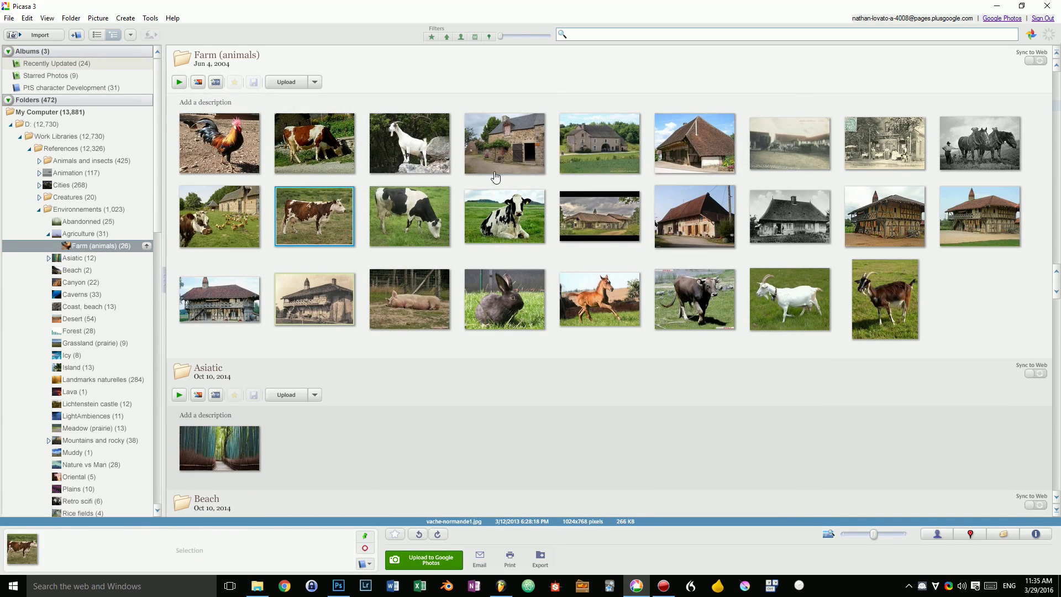
left_click(542, 216, "shift")
key("F2")
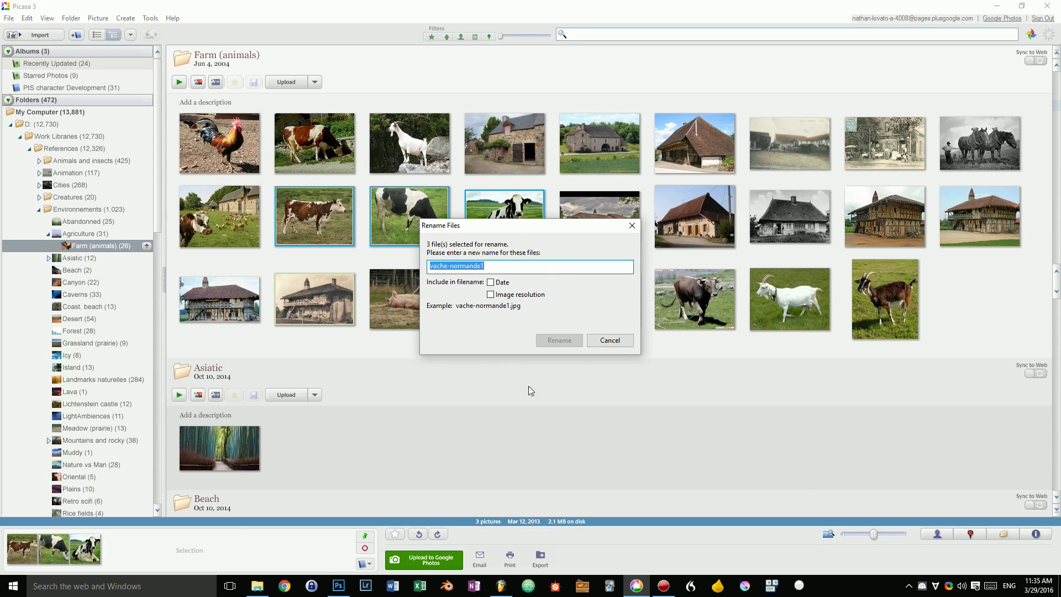
key("Escape")
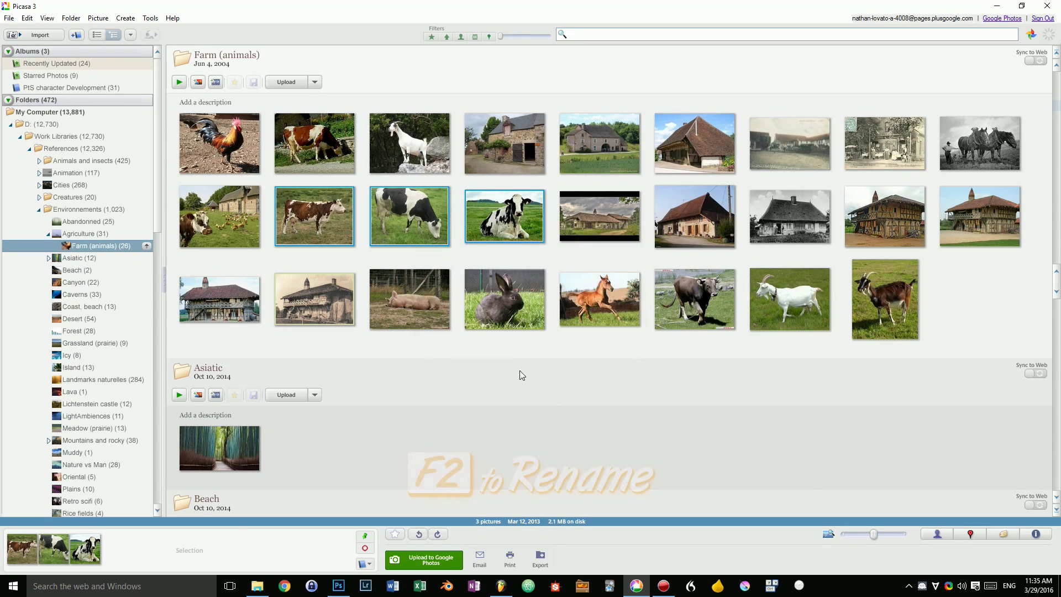
left_click(516, 297)
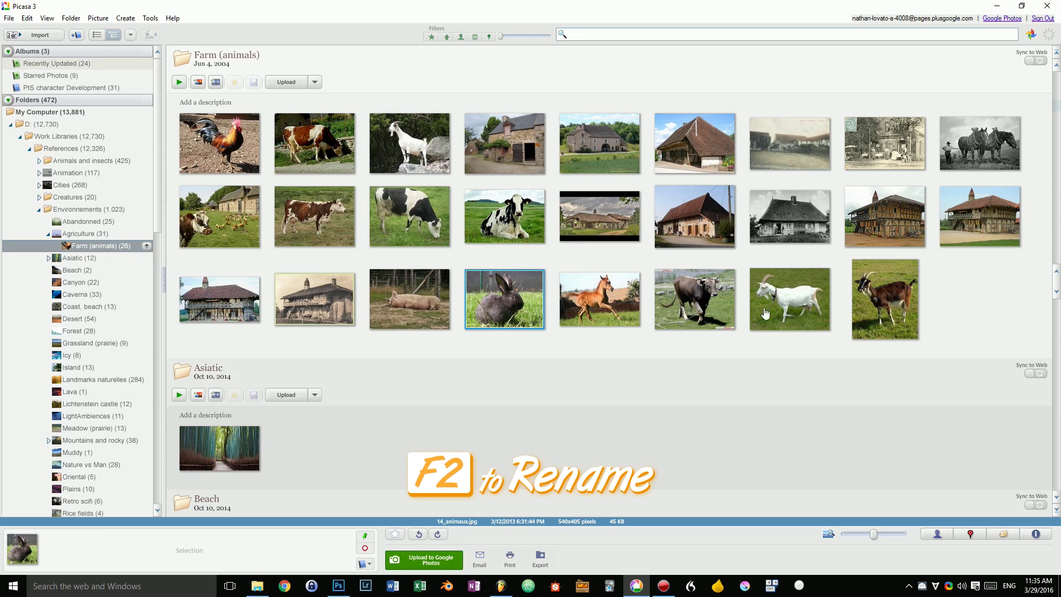
Show the Agriculture photos, then collapse the tree up through Environnements to References.
left_click(89, 234)
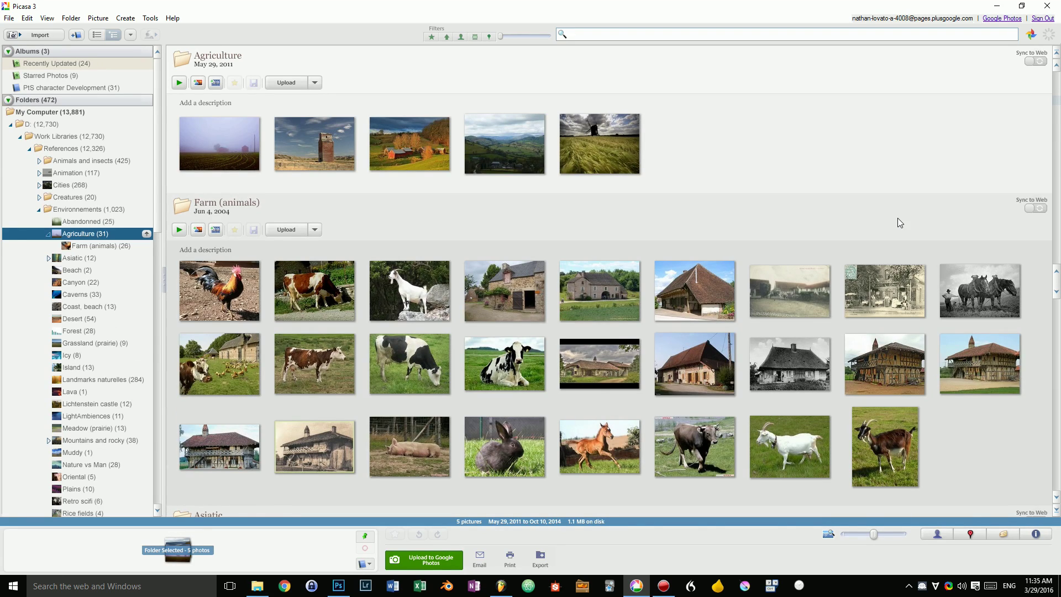
key("Left")
key("Left")
key("Left")
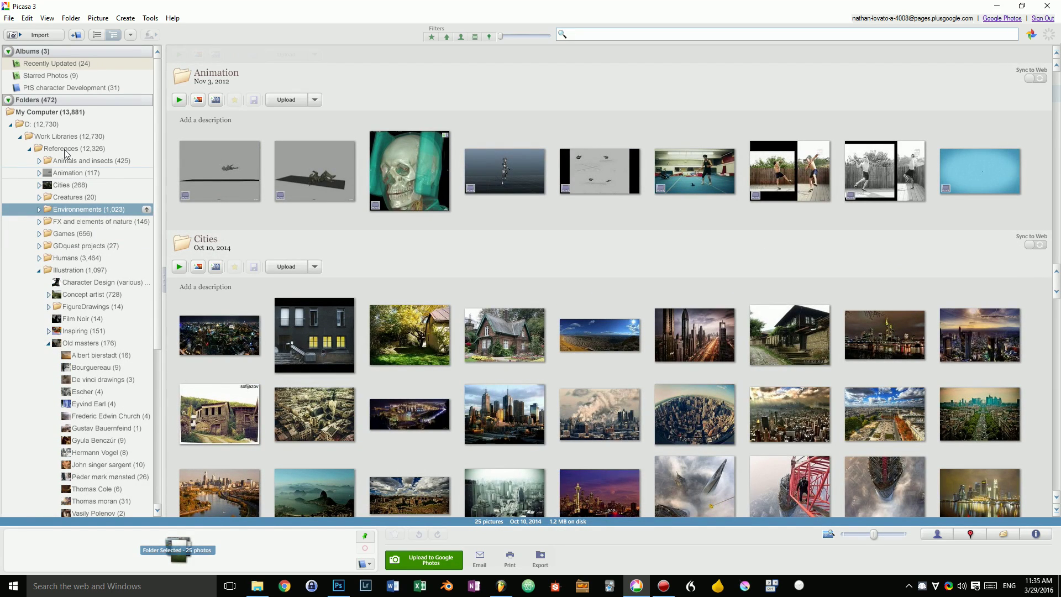
key("Left")
key("Left")
Step through the Abstract And Color, Metal and Roof textures, then collapse Textures.
key("Down")
key("Right")
key("Right")
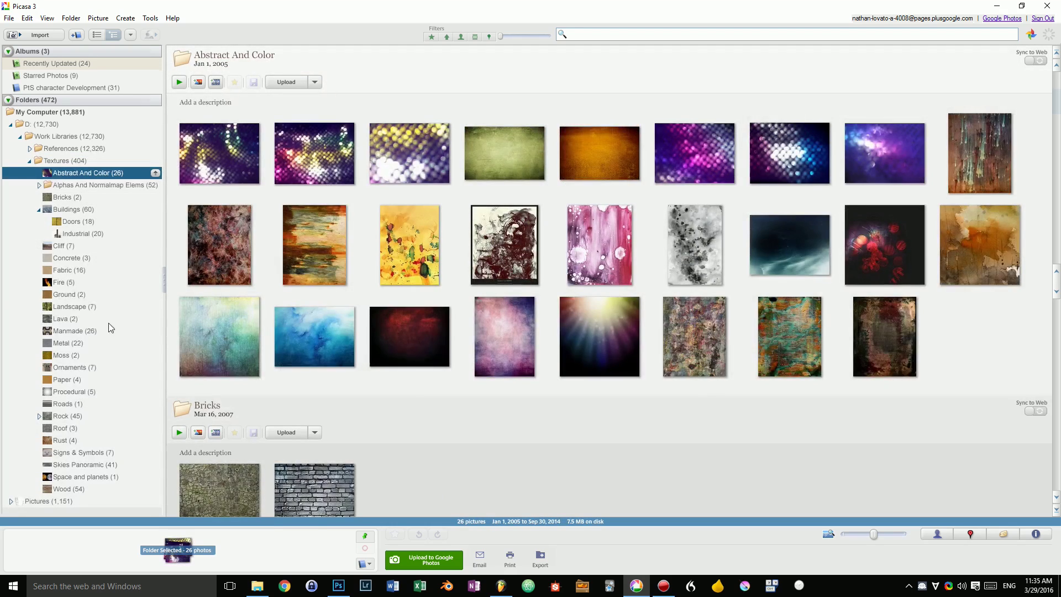
key("Down")
key("Down")
key("Down")
key("Down")
key("Down")
key("Down")
key("Down")
key("Down")
key("Down")
key("Down")
key("Down")
key("Down")
key("Down")
key("Down")
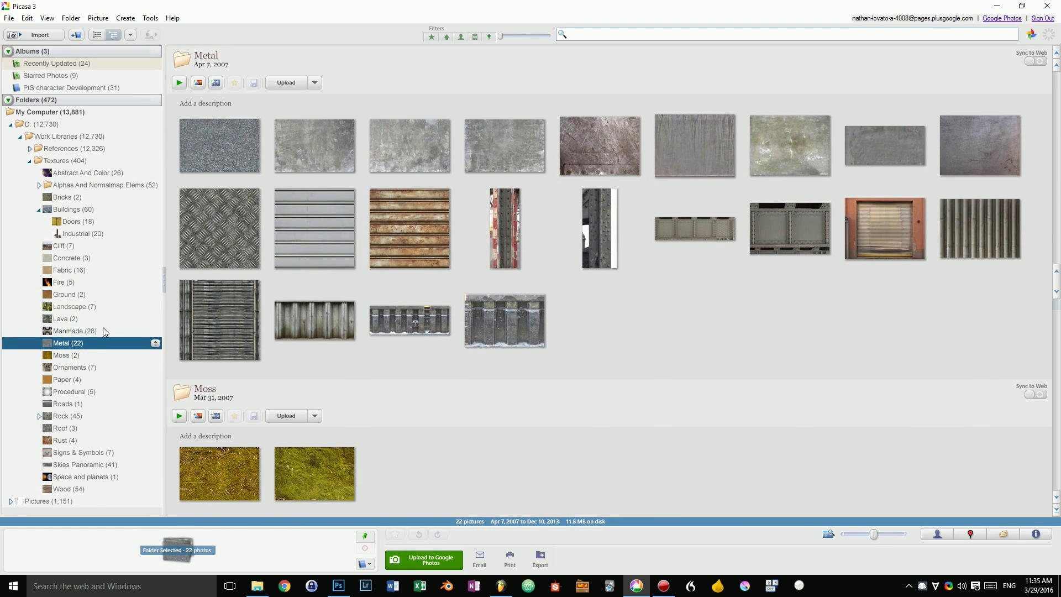
key("Down")
key("Down")
key("Down")
key("Down")
key("Down")
key("Down")
key("Down")
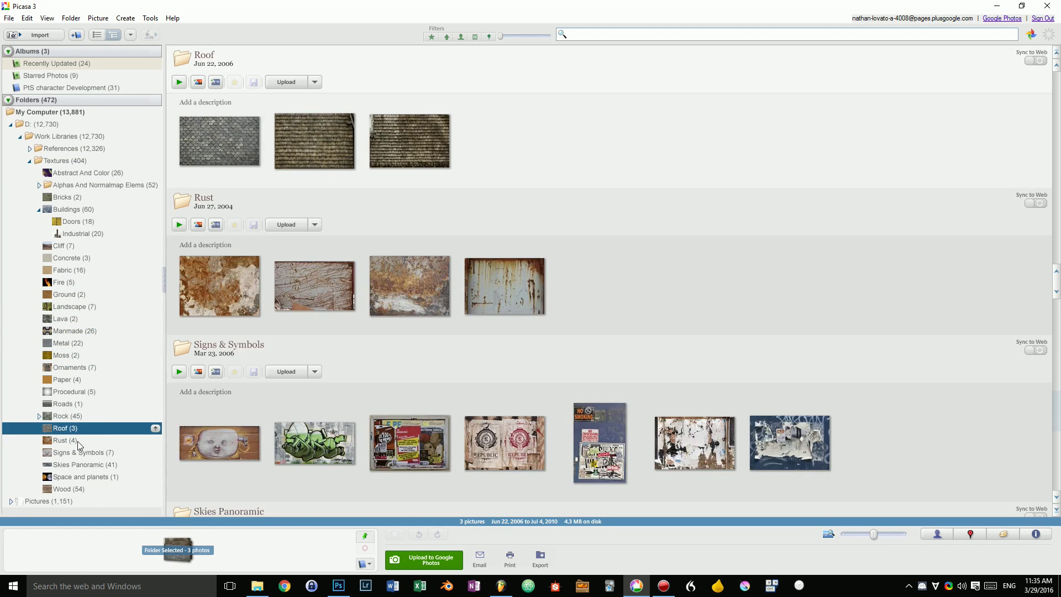
key("Left")
key("Left")
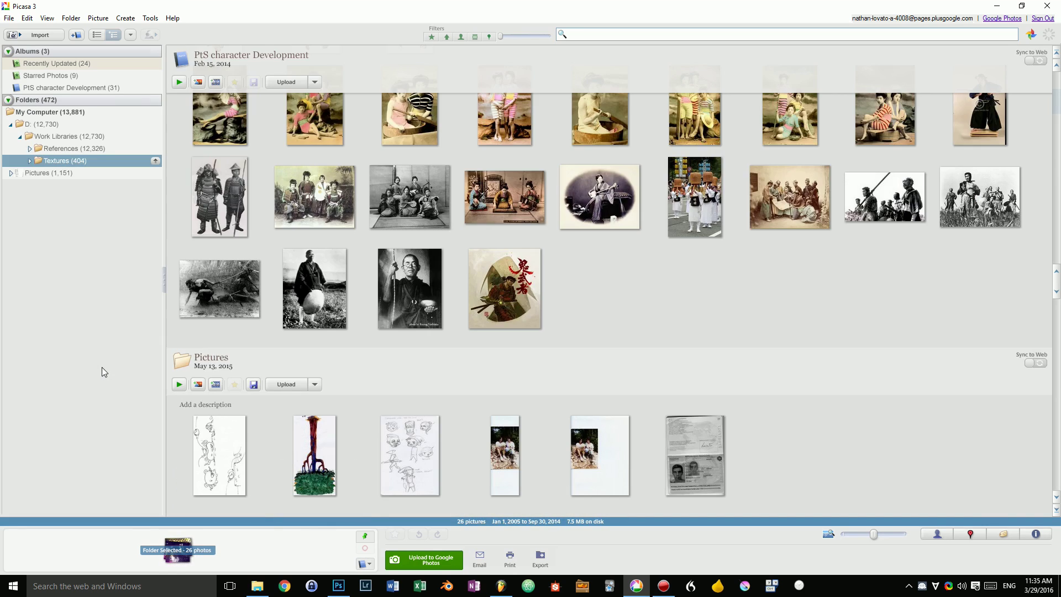
key("Up")
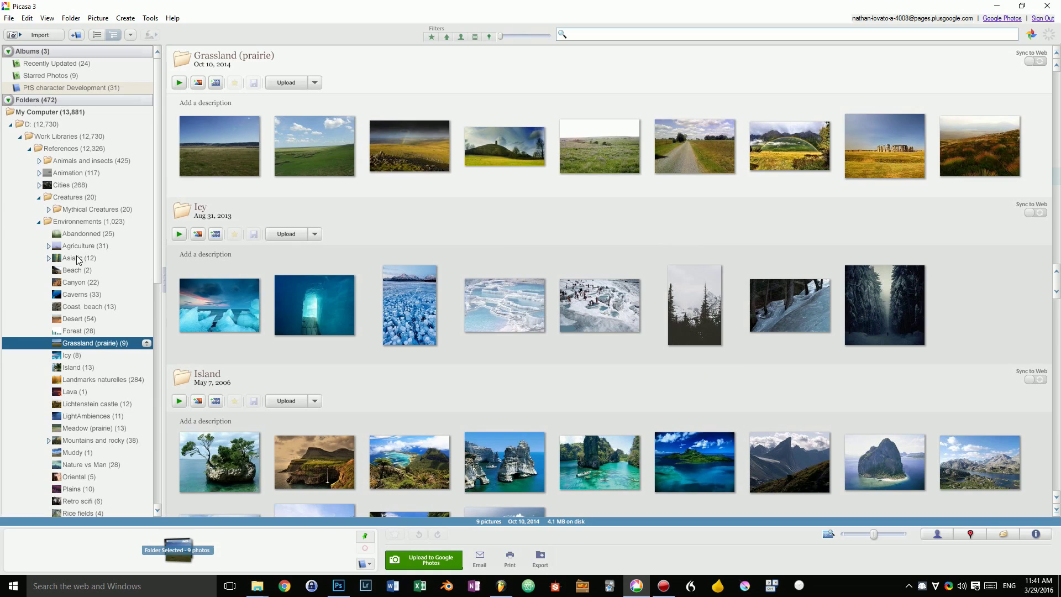
Select the Konza1 and hilltop grassland photos, then scroll up to the Coast, beach folder.
left_click(631, 131)
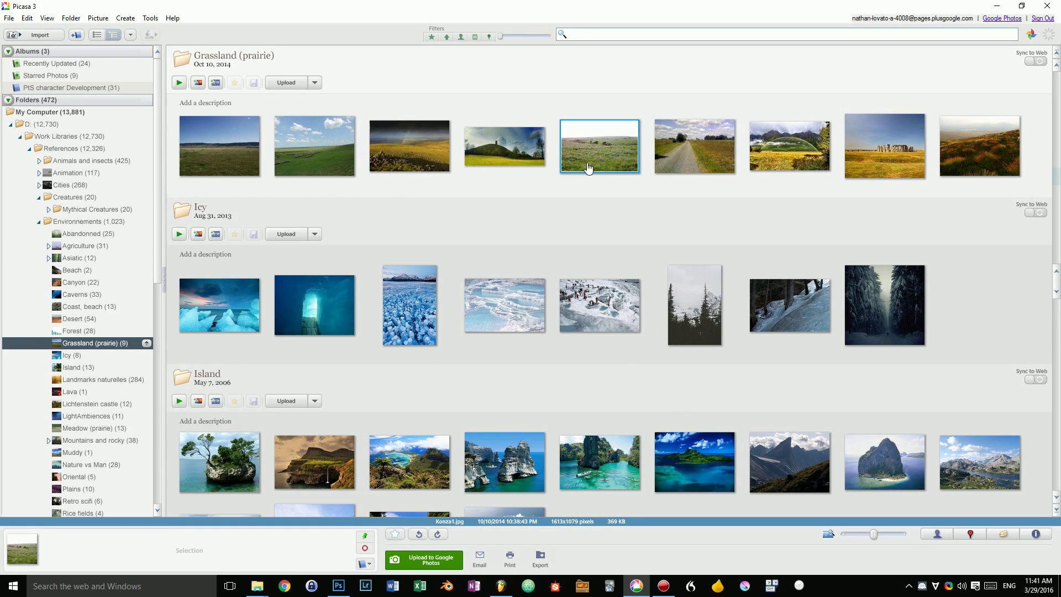
left_click(474, 141)
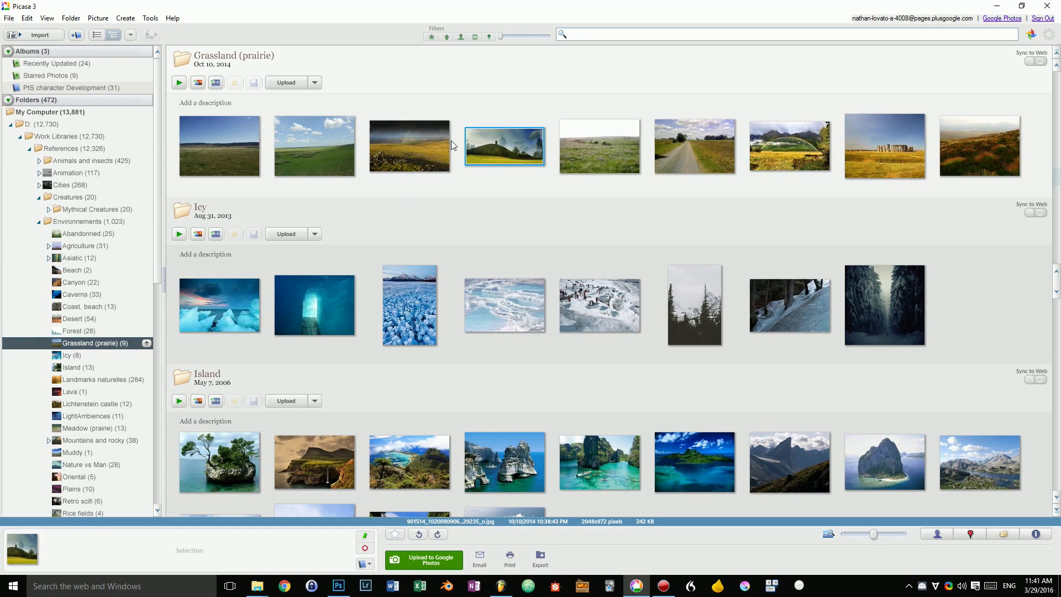
scroll(338, 178, "down", 5)
scroll(564, 293, "up", 15)
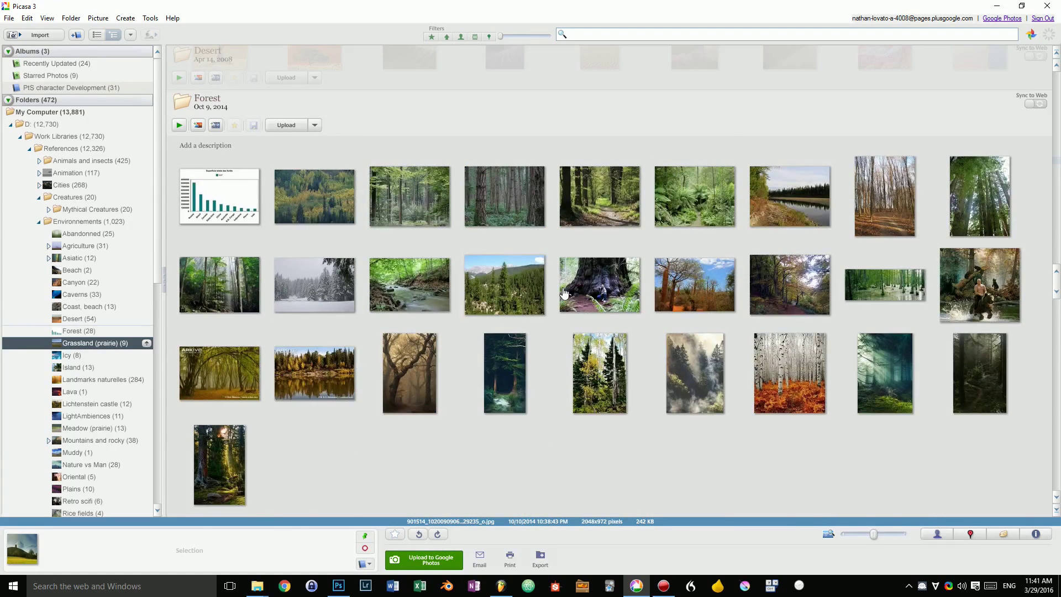
scroll(563, 293, "down", 5)
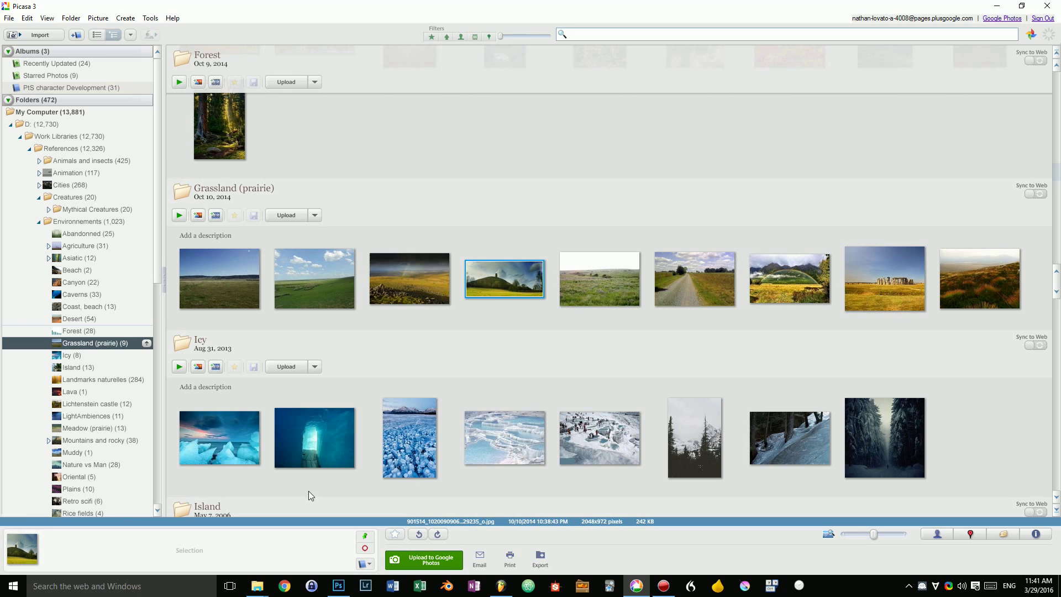
scroll(528, 240, "up", 10)
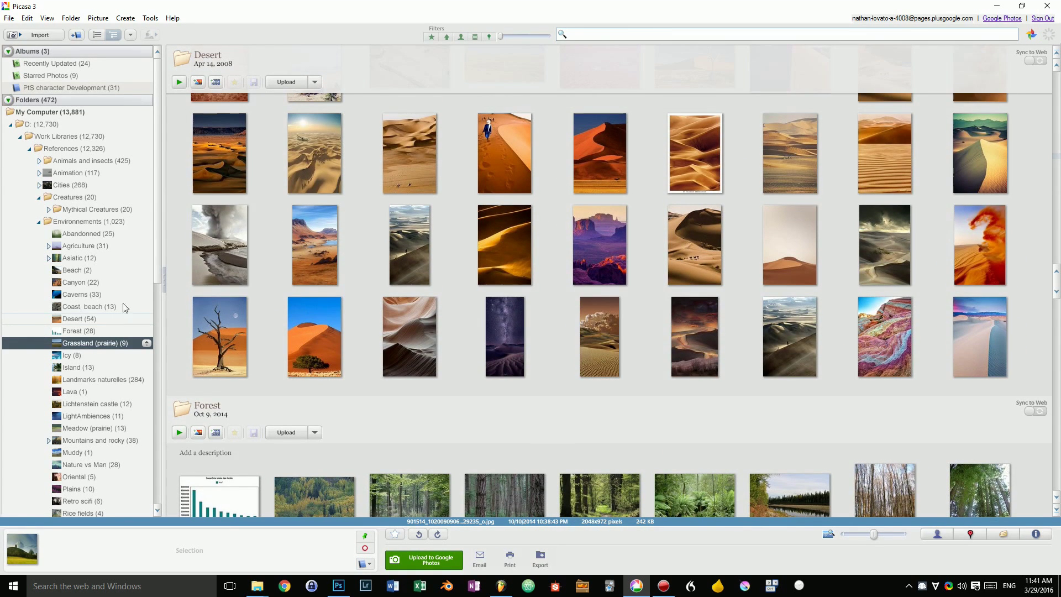
scroll(527, 232, "up", 10)
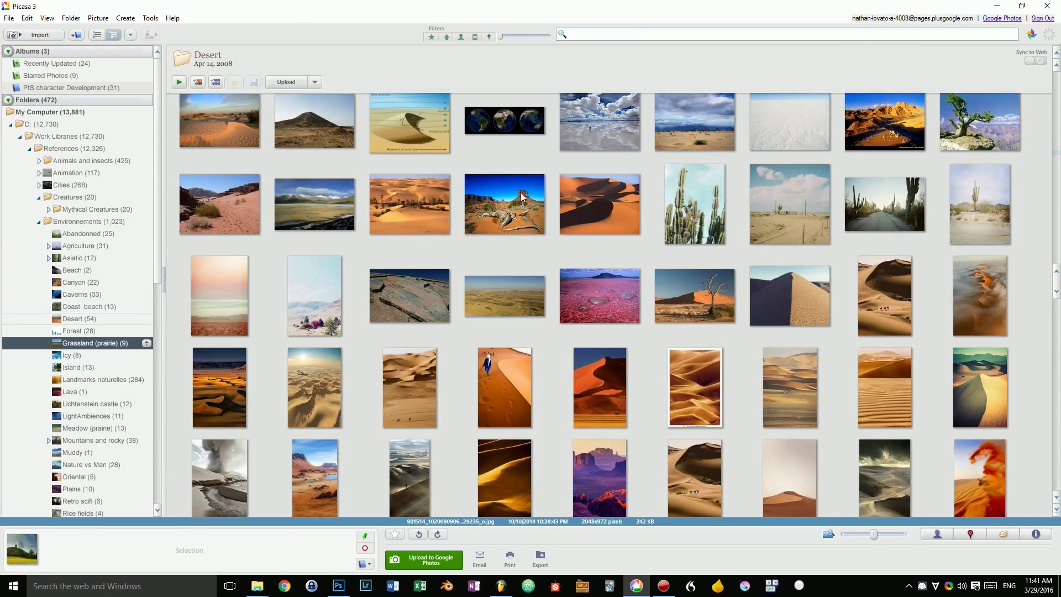
scroll(528, 237, "up", 1)
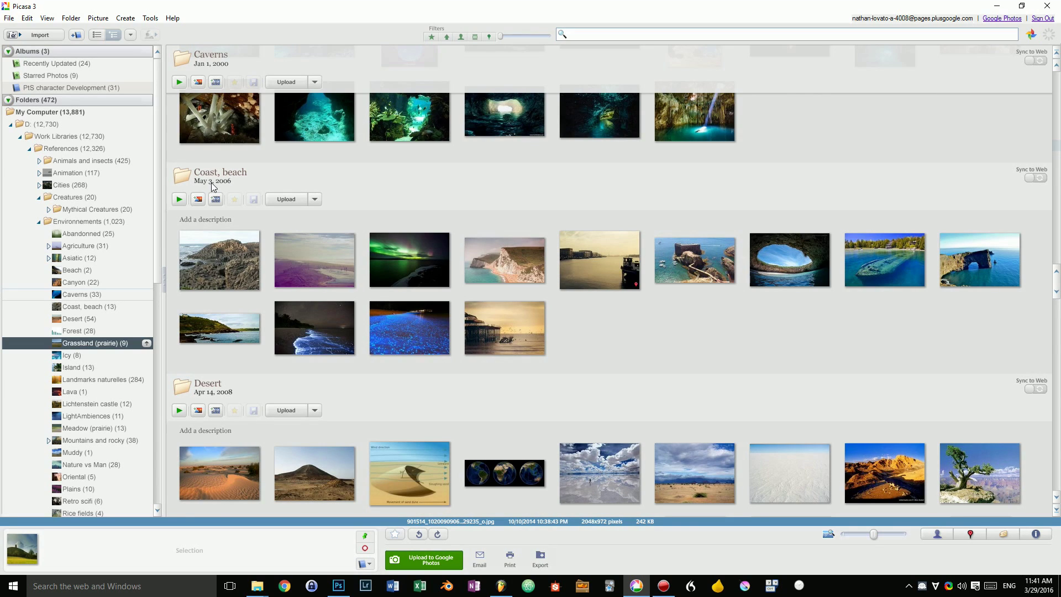
Add the description 'Coastlines, collected from Pinterest' to the Coast, beach folder.
left_click(206, 219)
type("Coastlines, collected from Pinterest")
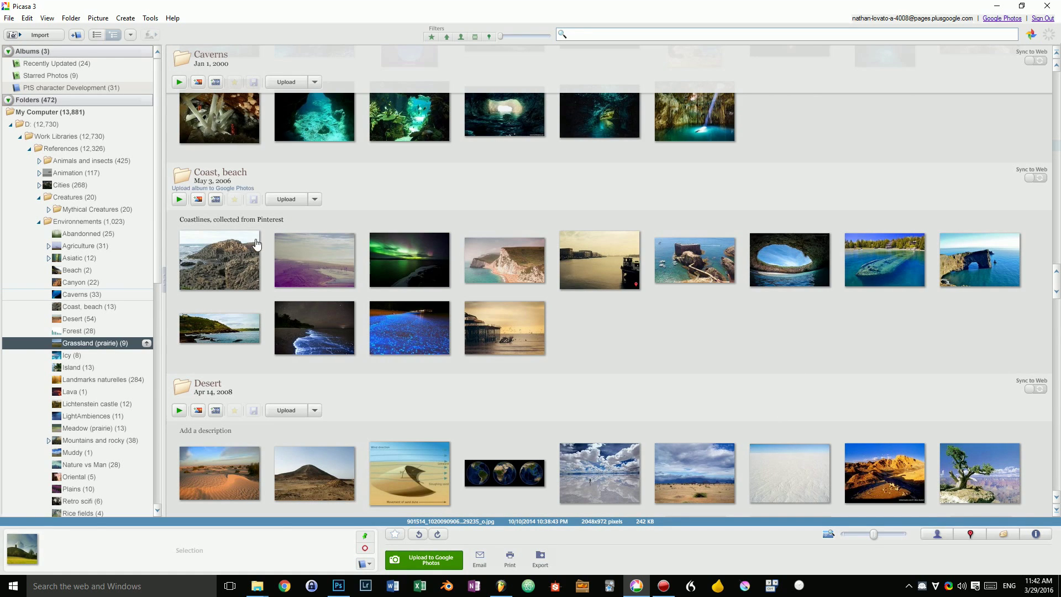
left_click(259, 215)
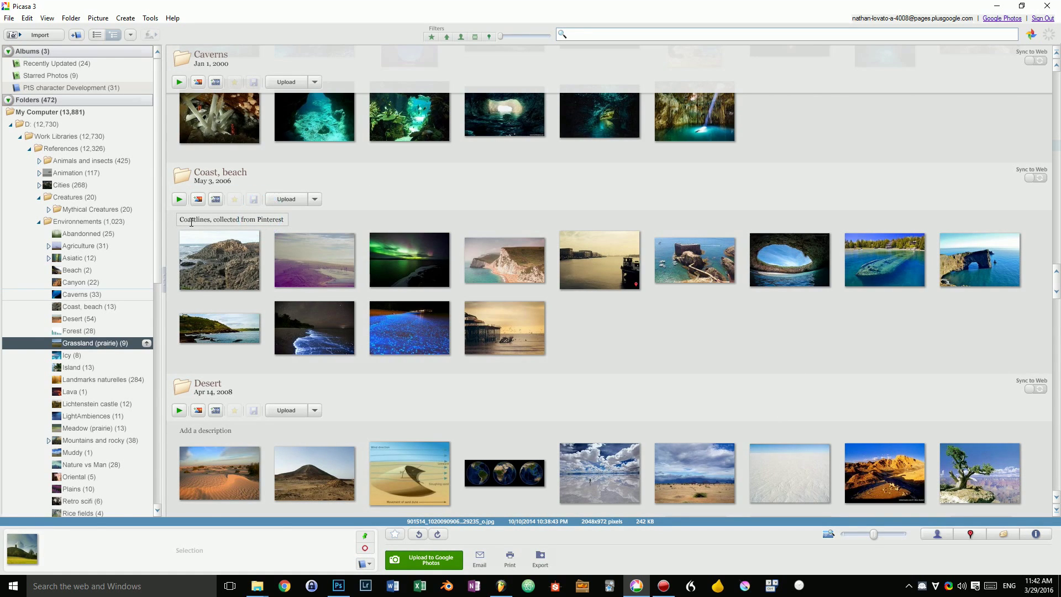
Browse from the Canyon folder through the tree to the Lichtenstein castle folder.
scroll(308, 385, "up", 5)
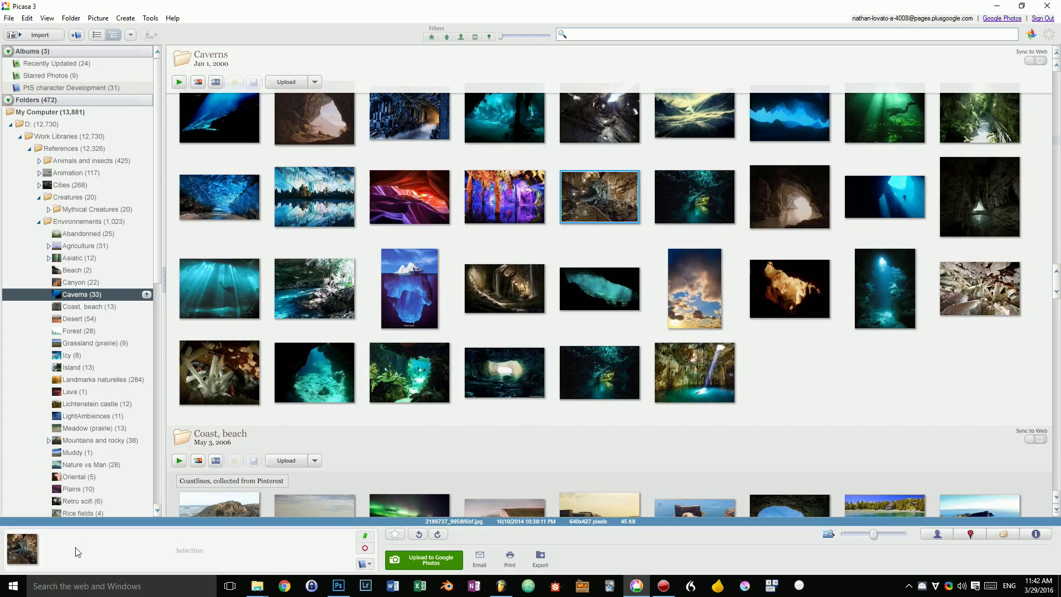
left_click(106, 429)
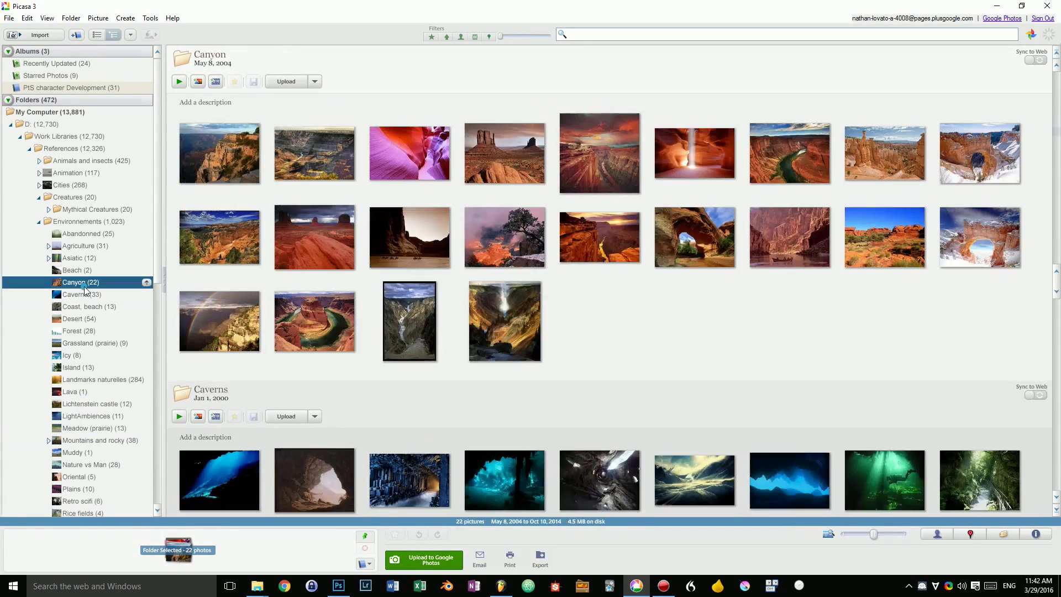
left_click(85, 291)
left_click(60, 364)
left_click(74, 404)
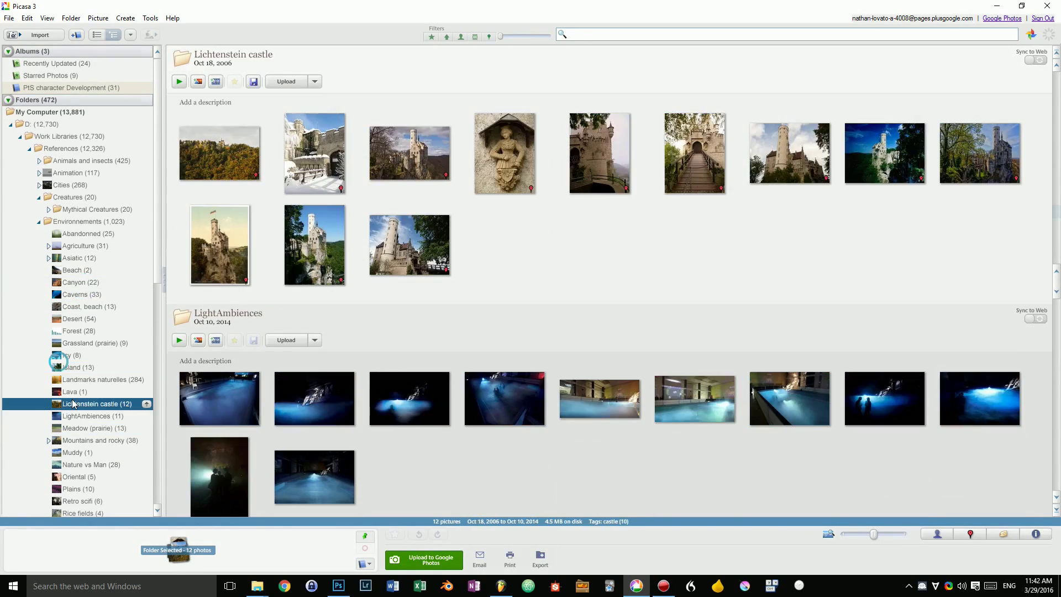
scroll(74, 404, "up", 10)
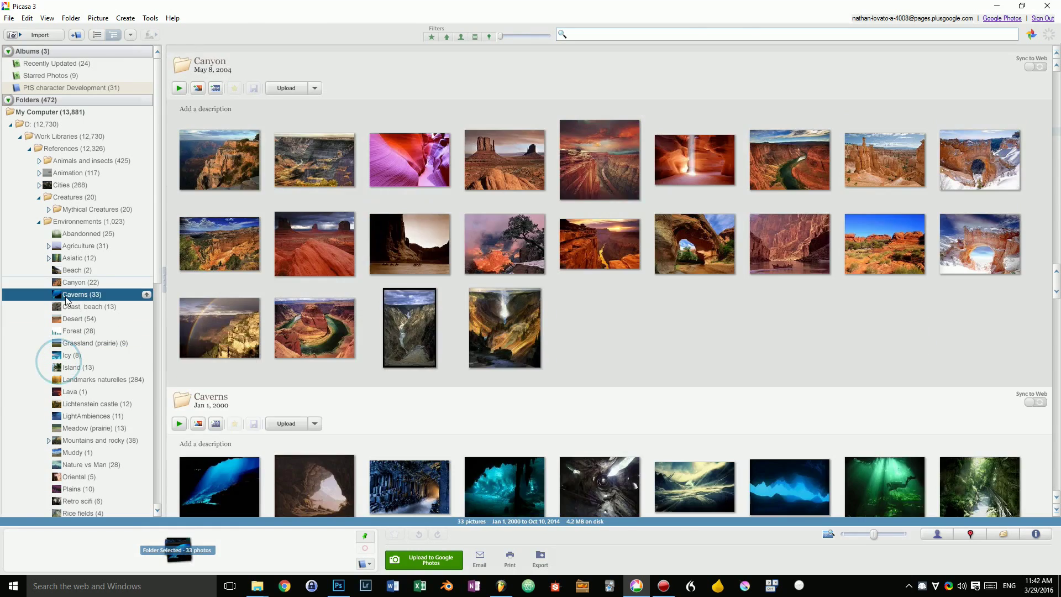
left_click(97, 409)
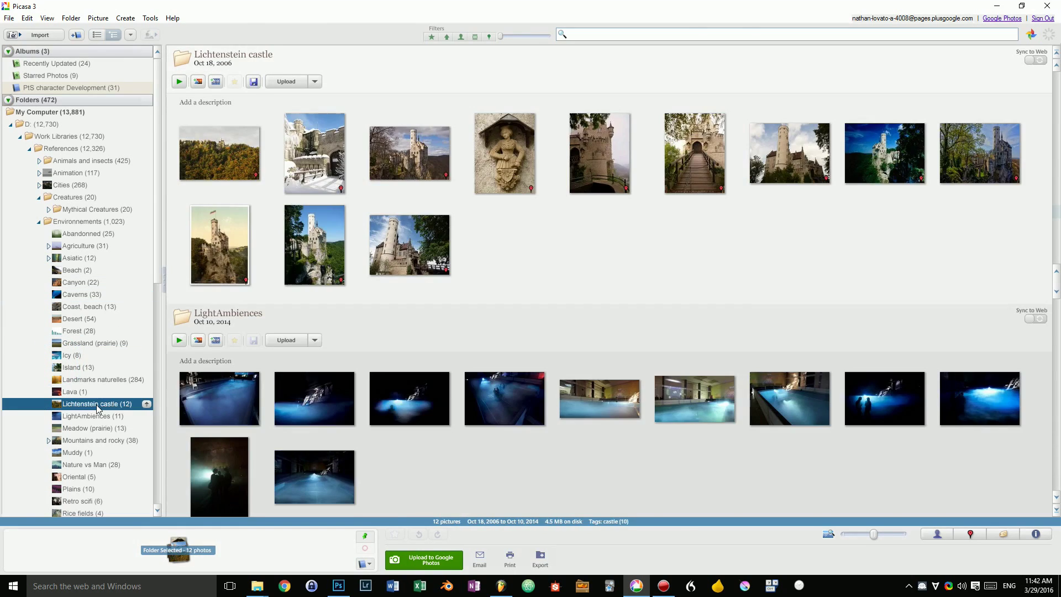
Open the Landmarks naturelles folder's location on disk in File Explorer.
left_click(102, 381)
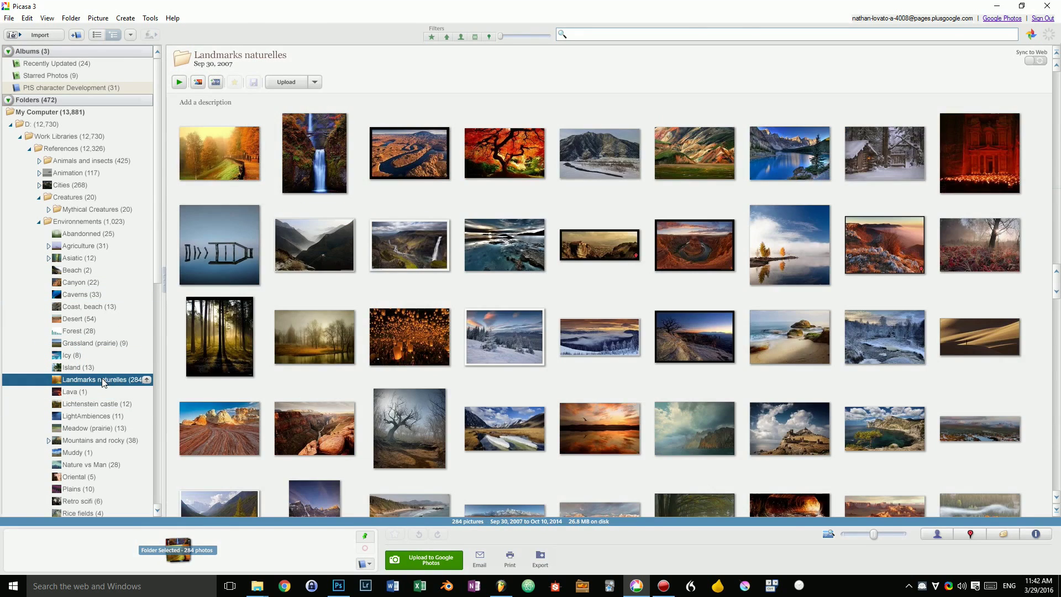
left_click(57, 88)
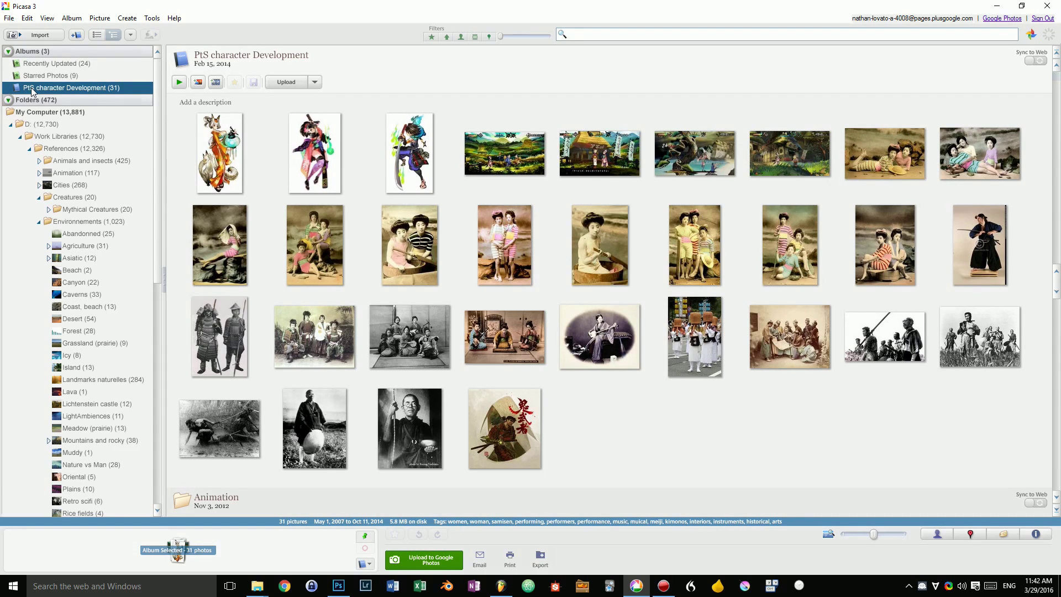
left_click(94, 379)
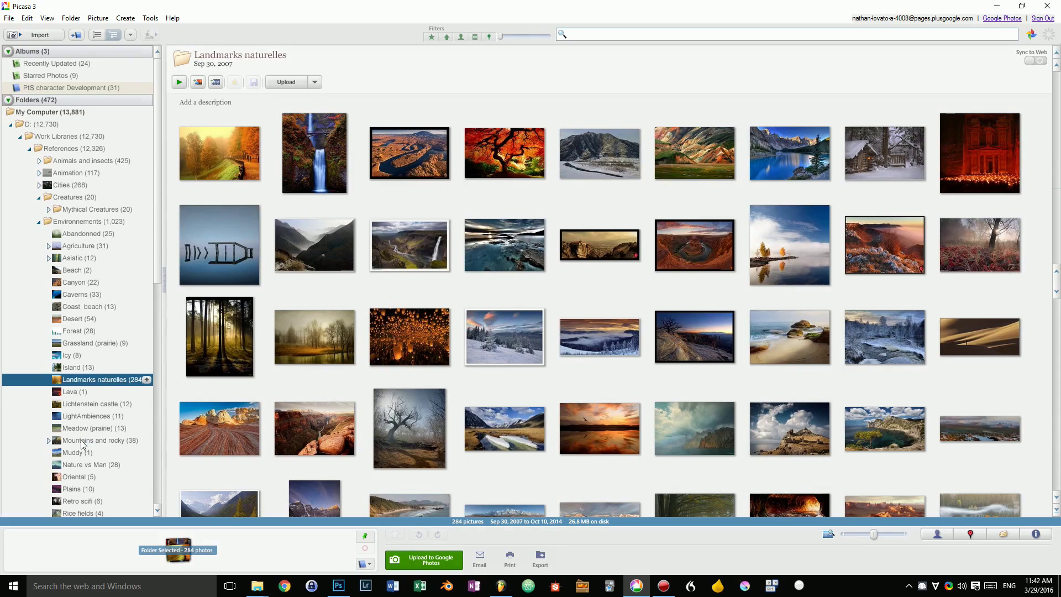
key("ctrl+Return")
Go up to Environnements in Explorer, then switch to Picasa's PtS character Development album.
left_click(644, 221)
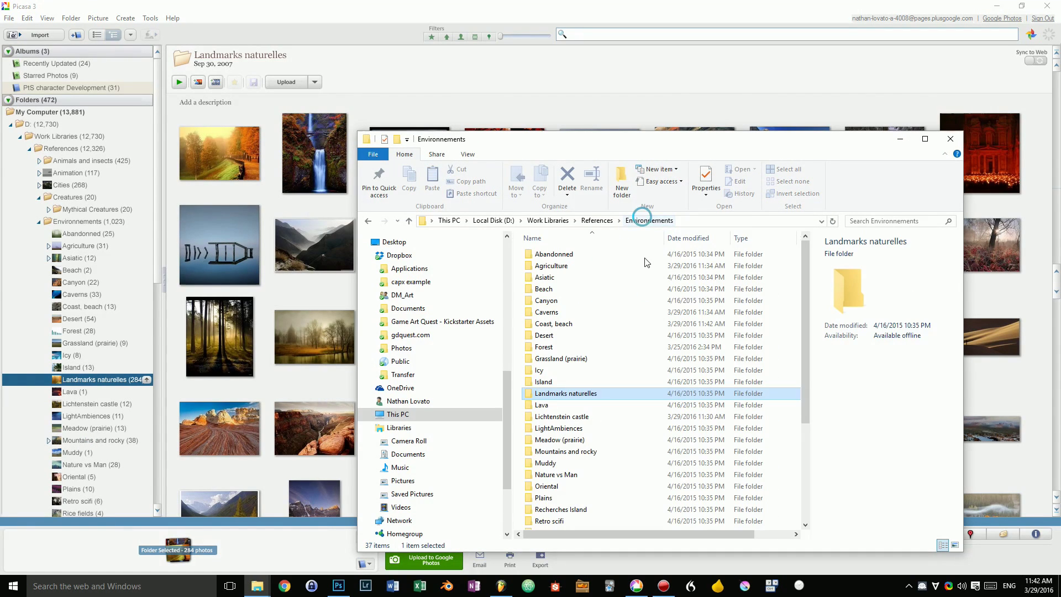
left_click(73, 88)
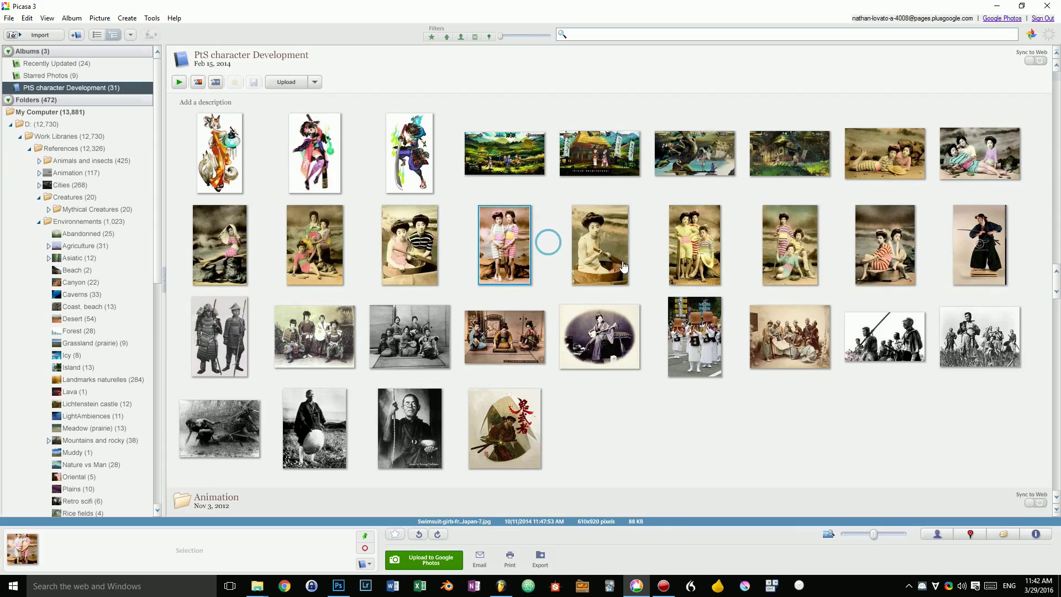
View the Forest folder's photos, then the Muddy folder's photos.
left_click(71, 331)
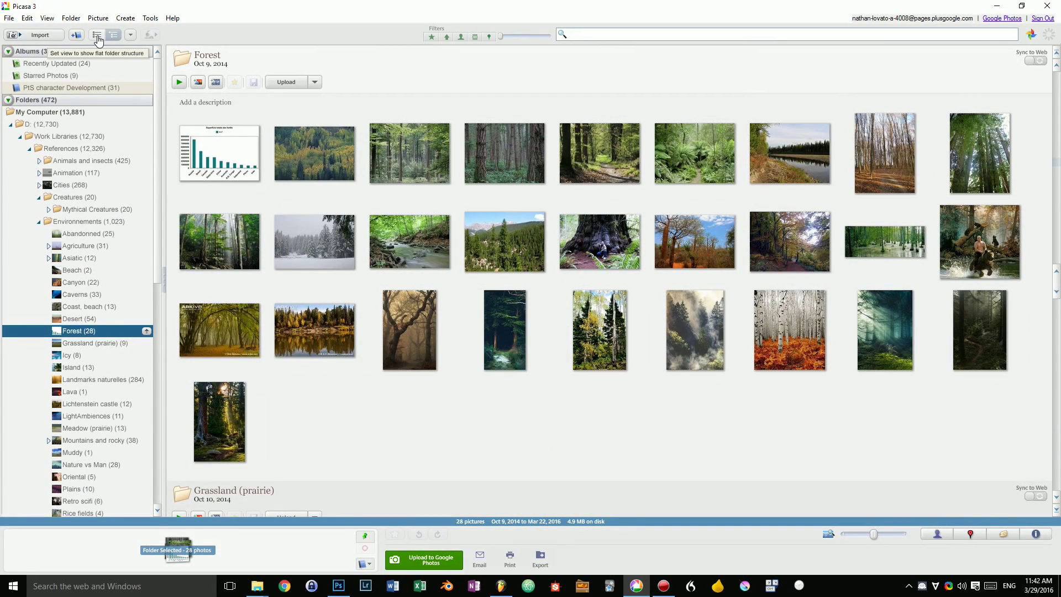
left_click(80, 392)
left_click(78, 453)
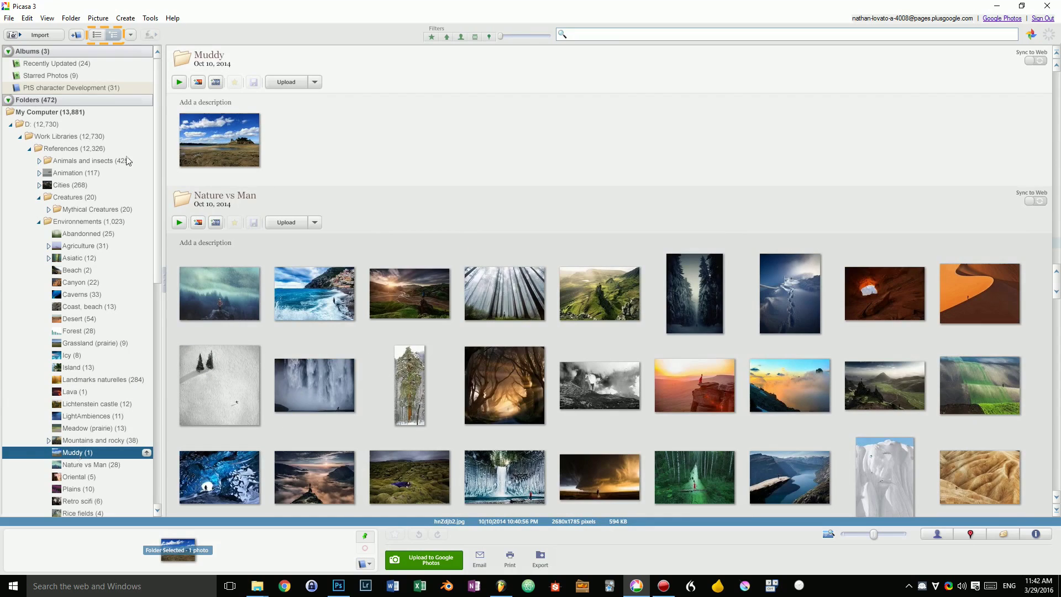
List folders flat and alphabetically, viewing the Locations, Moss and Male action poses photos.
left_click(96, 35)
left_click(113, 35)
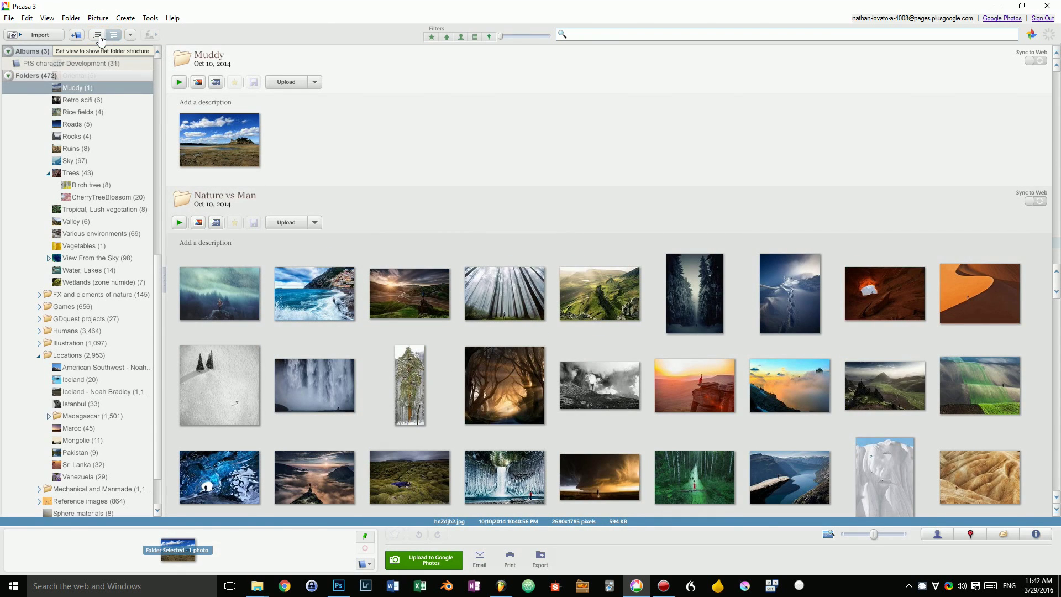
left_click(98, 35)
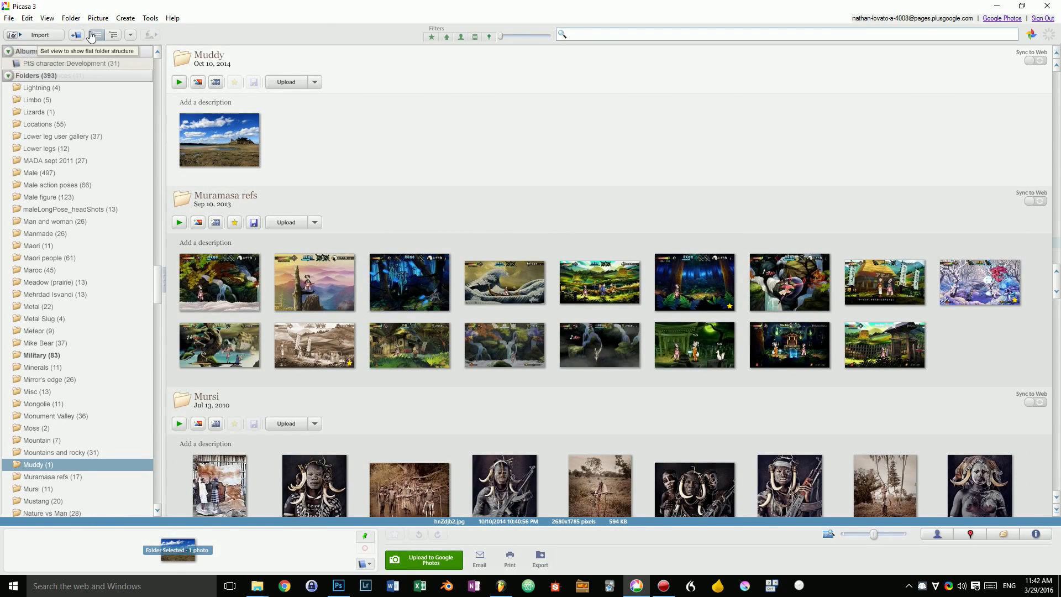
left_click(53, 125)
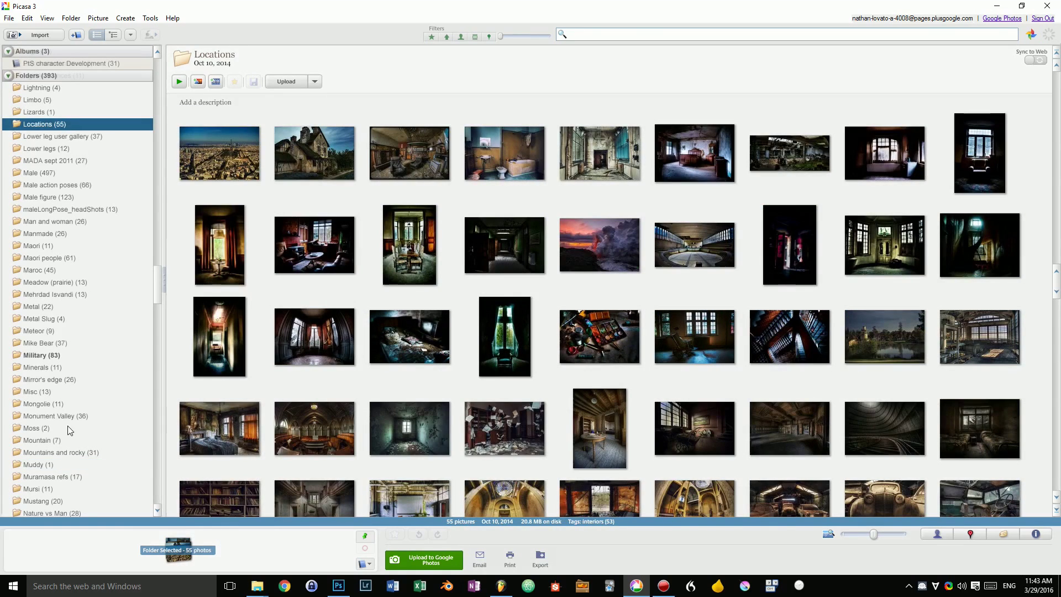
left_click(68, 428)
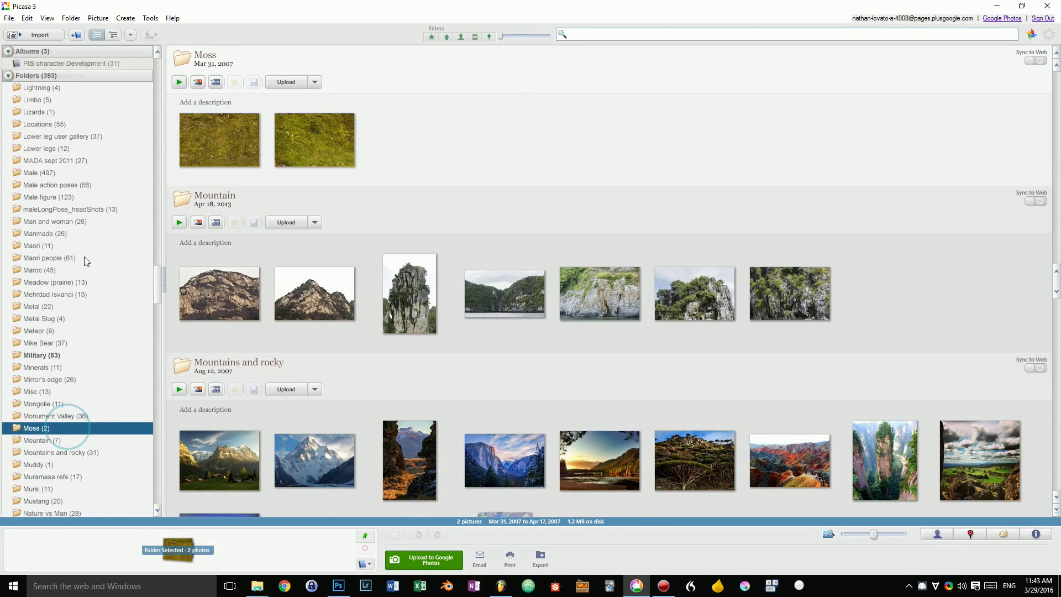
left_click(56, 185)
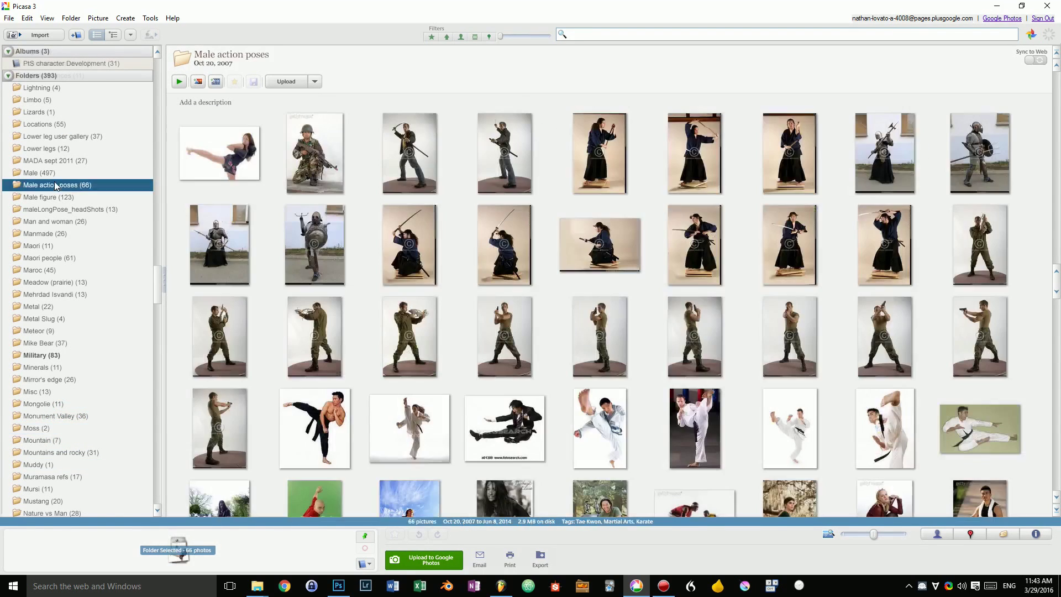
Return to the nested folder tree and view Man in motion, then Tropical, Lush vegetation.
left_click(113, 36)
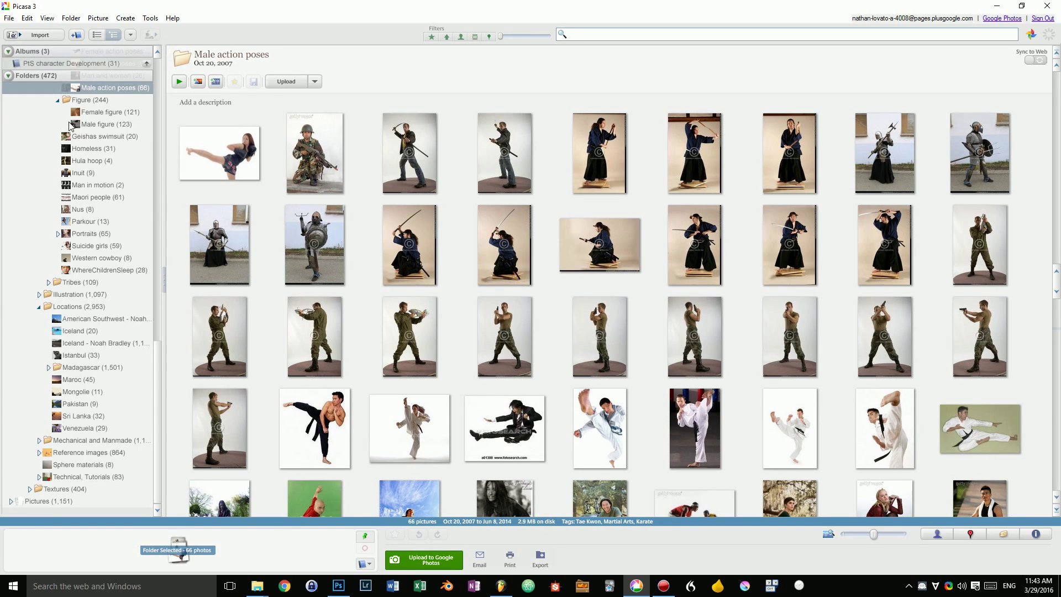
left_click(91, 184)
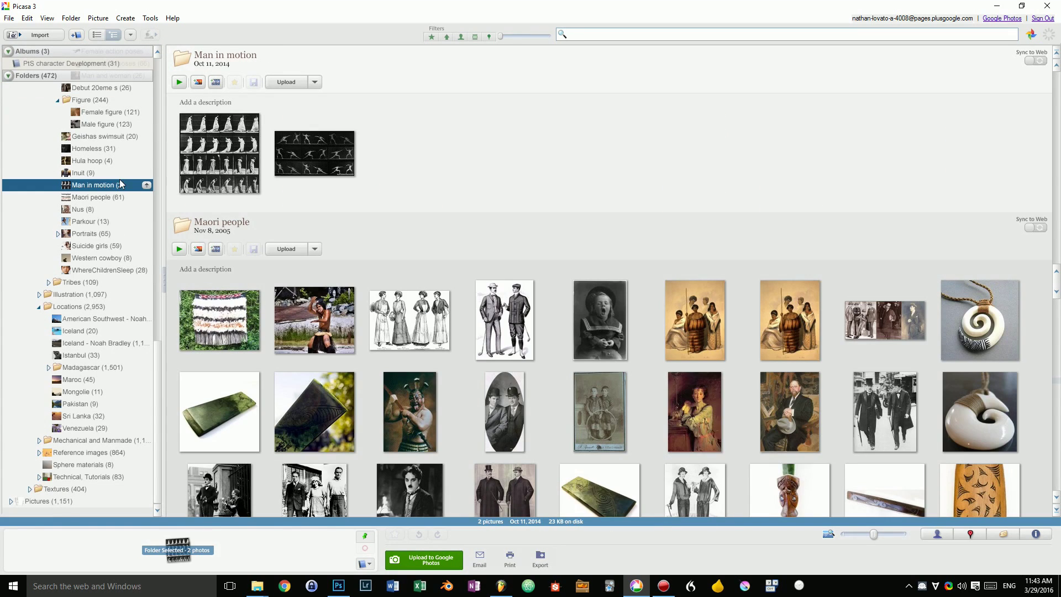
scroll(91, 199, "up", 8)
left_click(95, 137)
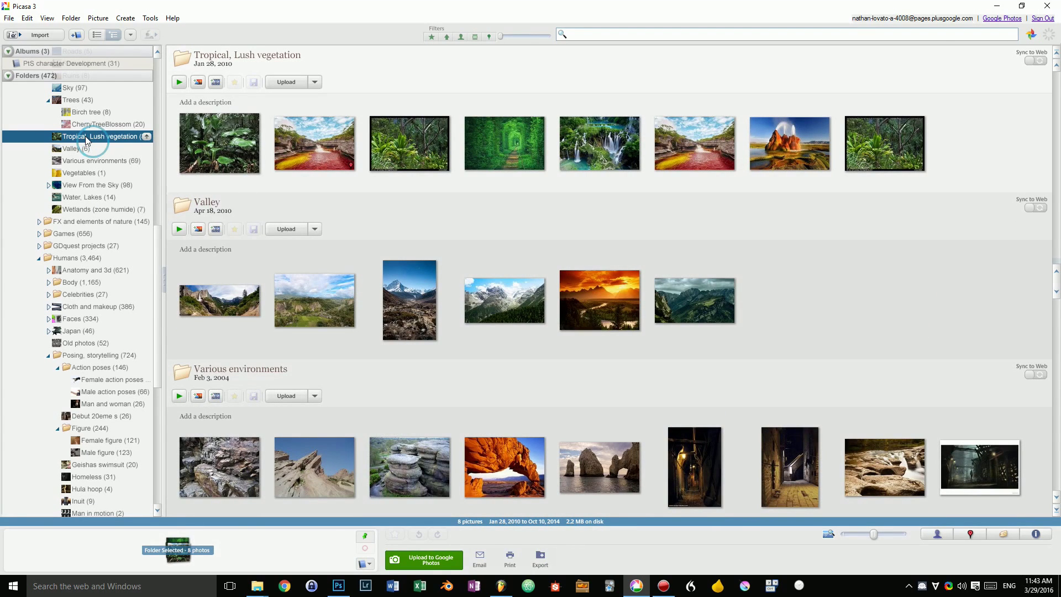
Browse from References into the FX and elements of nature folder in File Explorer, then return to Picasa.
mouse_move(258, 585)
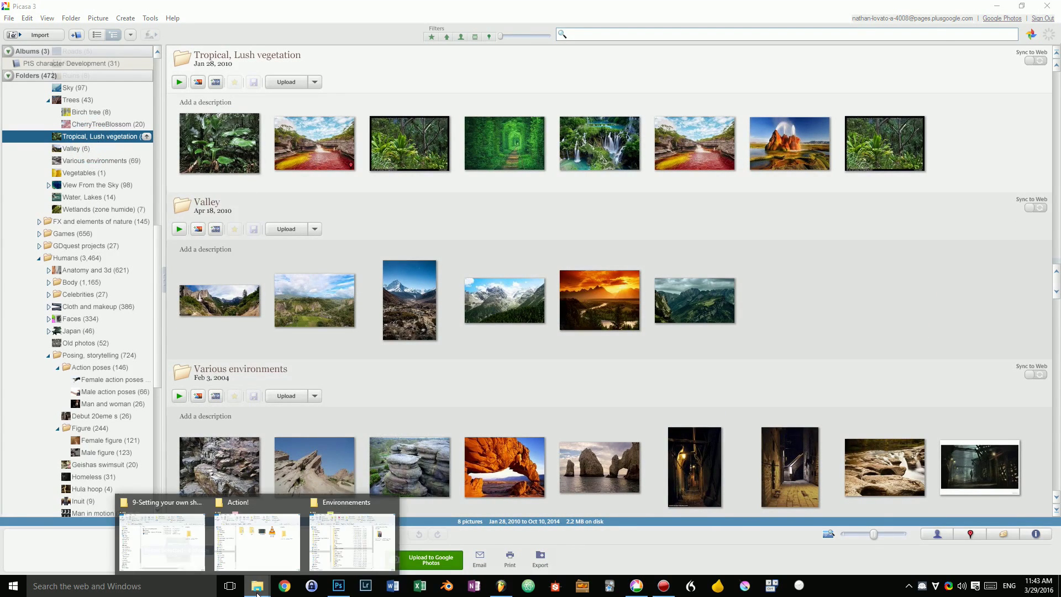
left_click(367, 546)
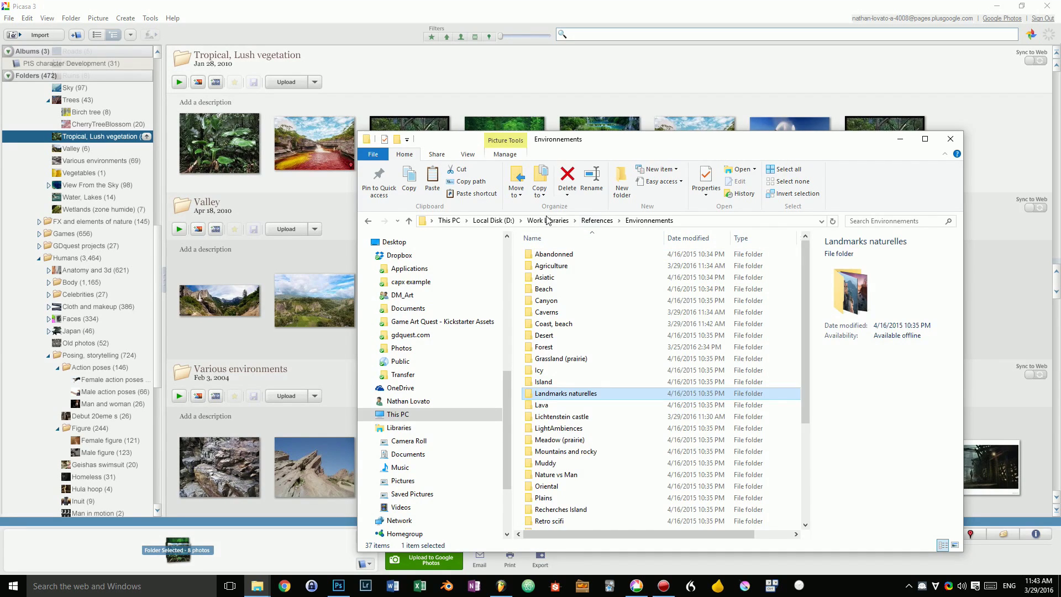
left_click(597, 221)
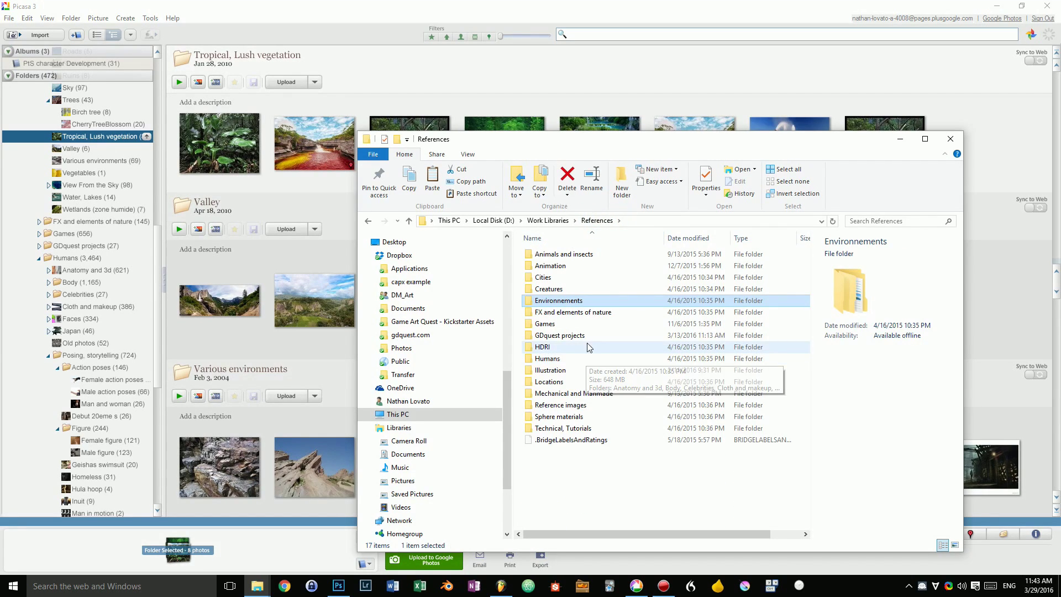
double_click(575, 312)
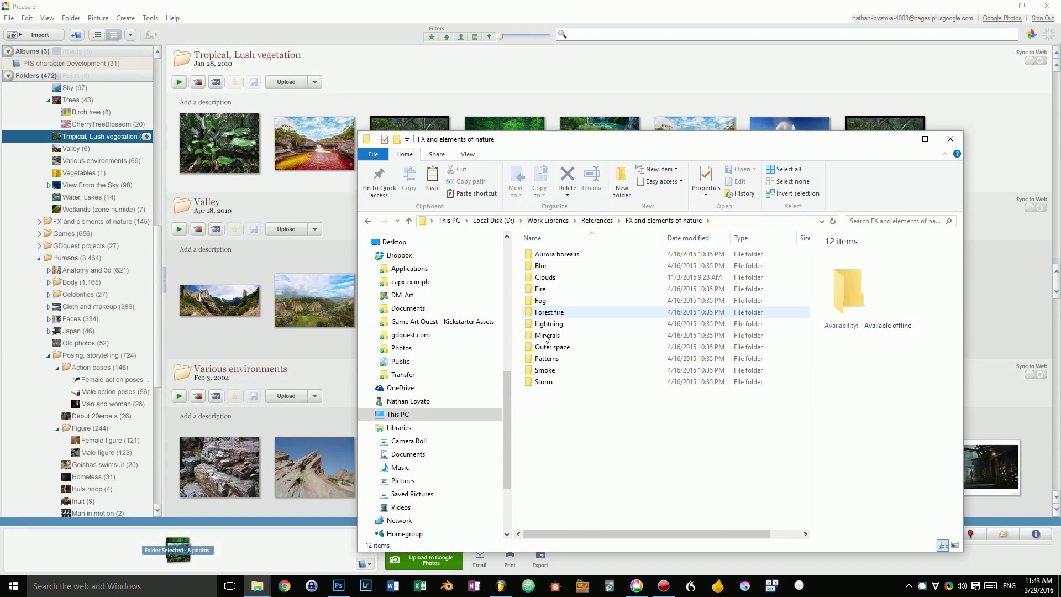
left_click(99, 173)
scroll(106, 211, "up", 8)
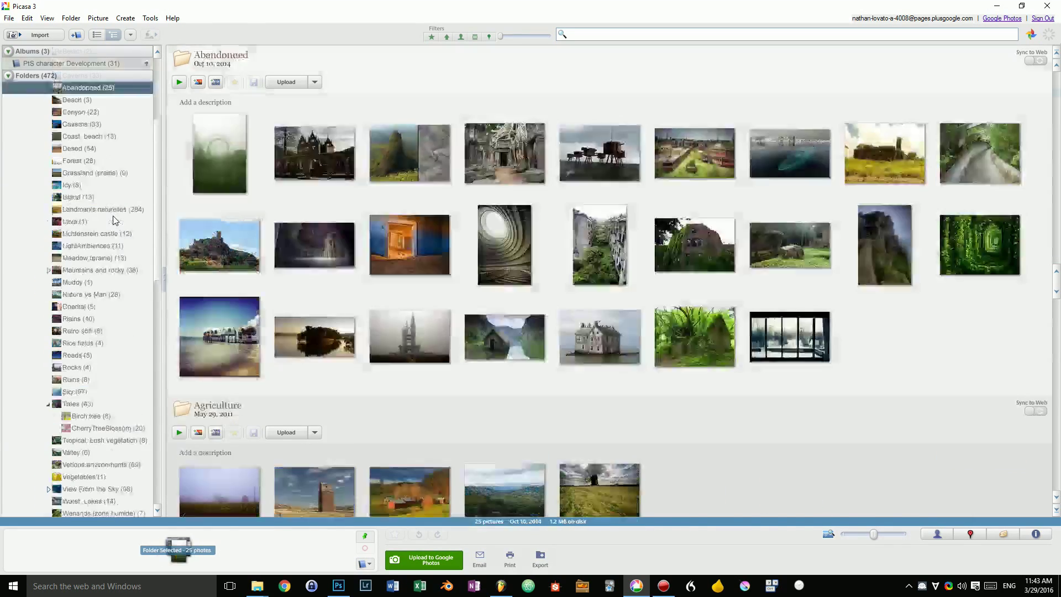
Re-expand References and browse the Japan, Debut 20eme s and Geishas swimsuit folders.
key("Left")
key("Left")
key("Left")
key("Left")
key("Down")
key("Right")
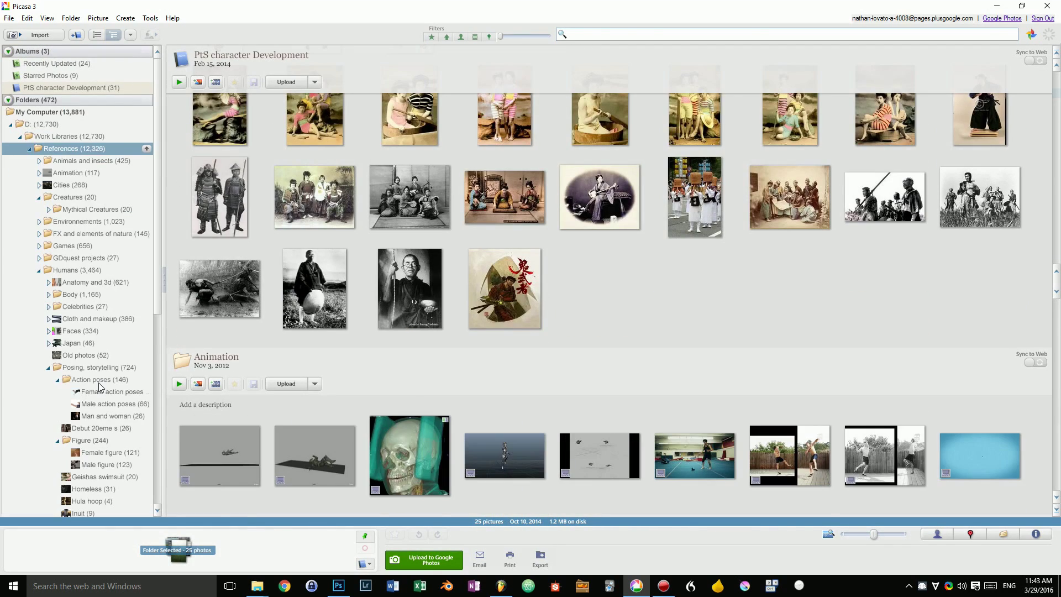
left_click(83, 344)
scroll(97, 387, "down", 3)
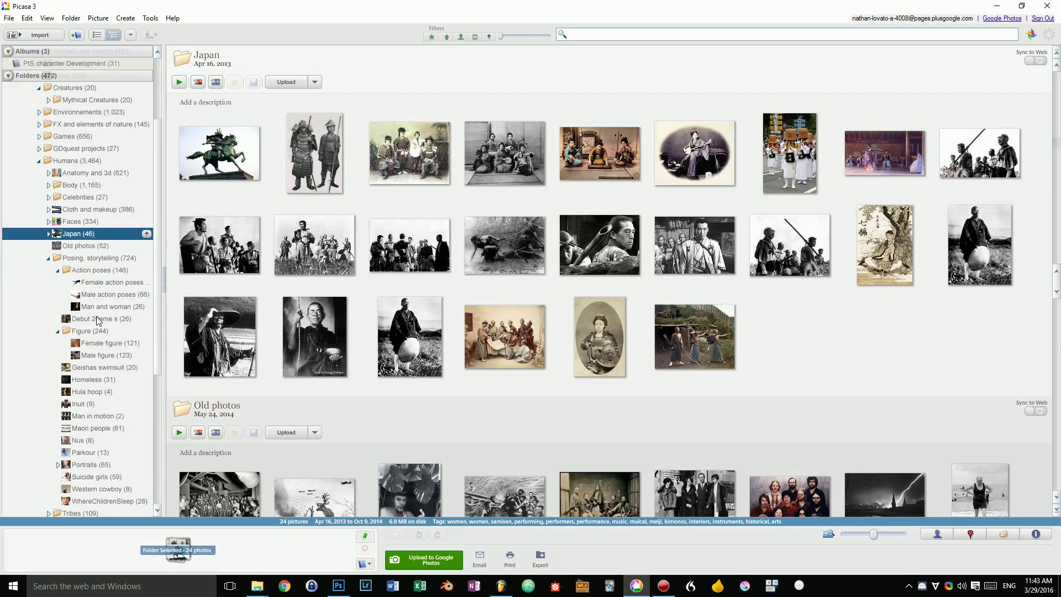
left_click(97, 321)
left_click(82, 368)
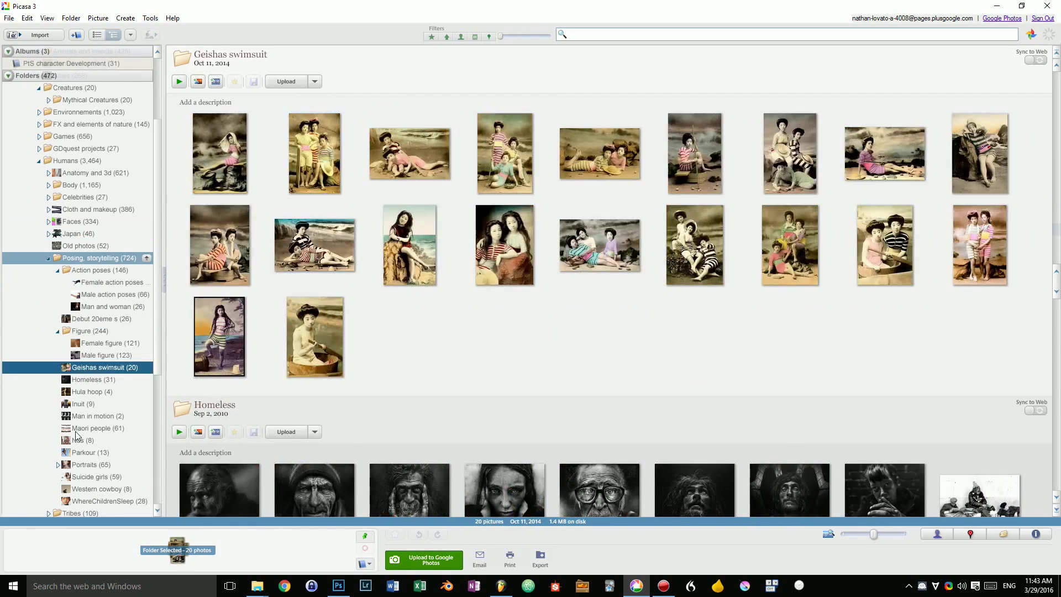
Collapse the Humans and Locations branches and expand Games.
left_click(39, 160)
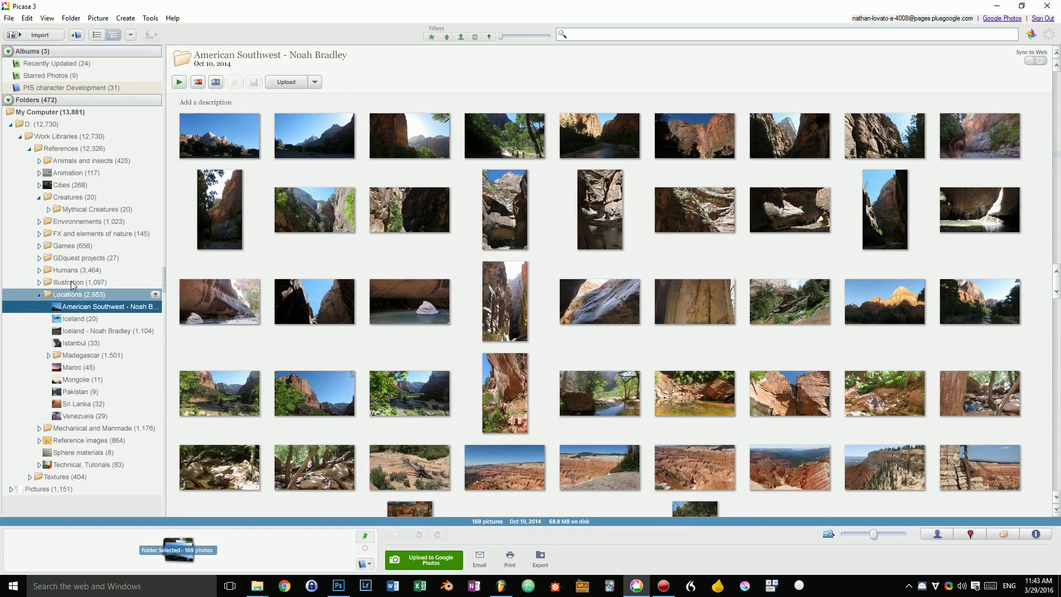
key("Left")
key("Left")
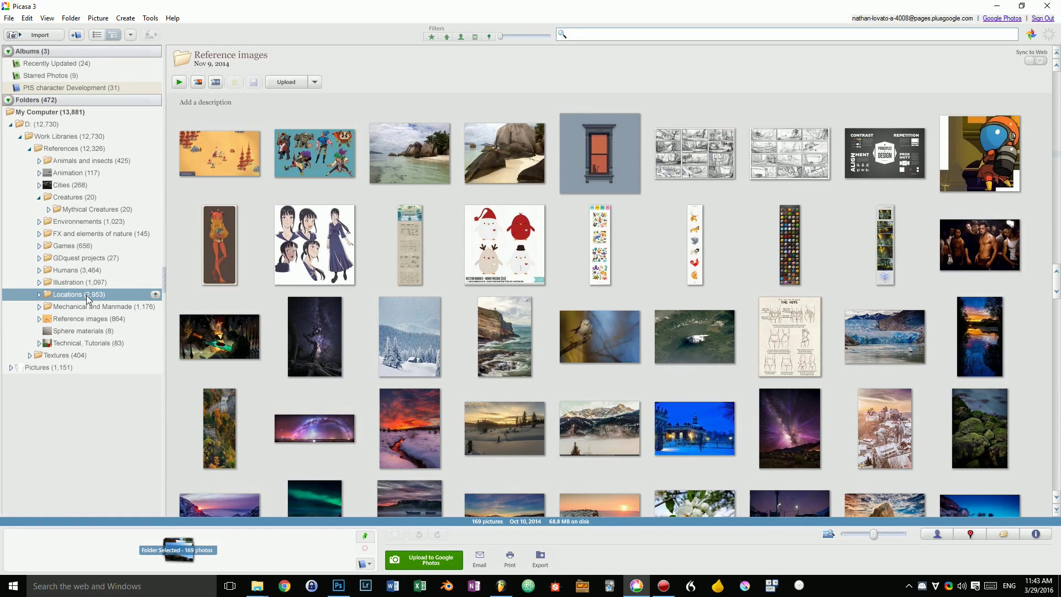
key("Up")
key("Up")
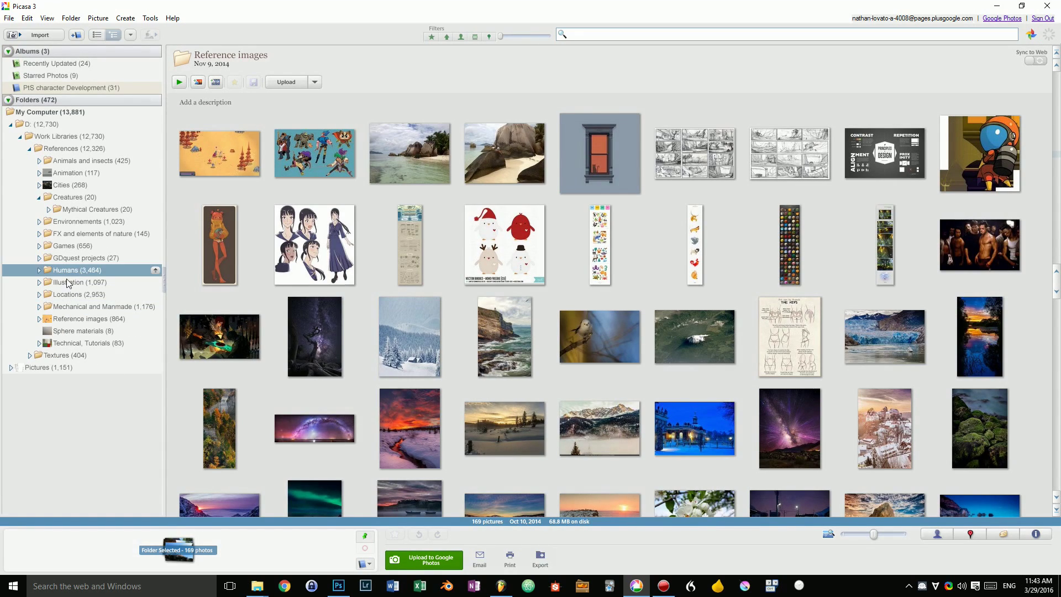
left_click(80, 248)
scroll(105, 324, "down", 5)
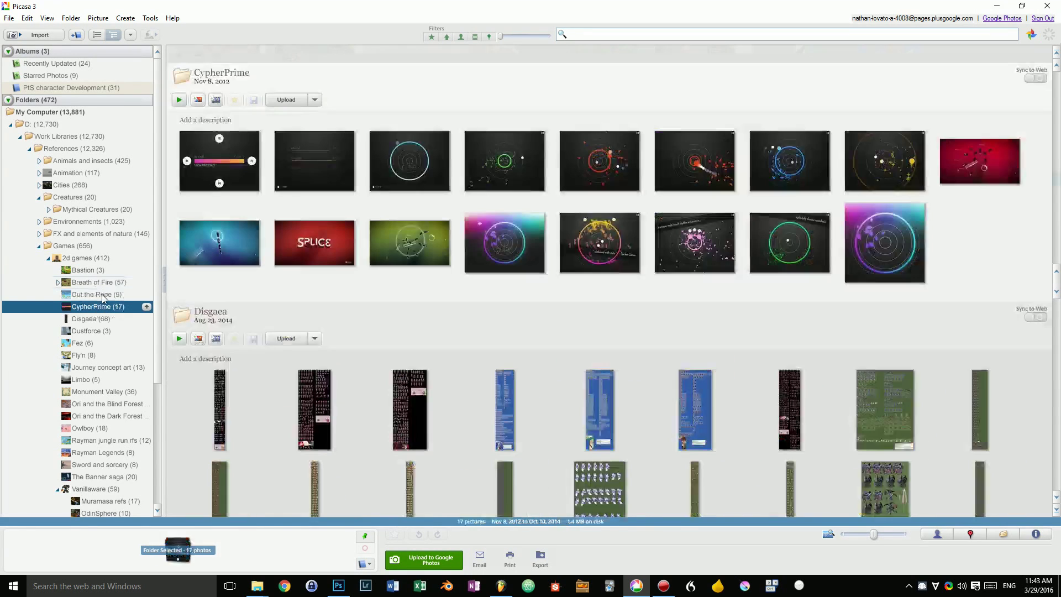
Collapse Games and search the library for 'lichtenstein'.
key("Left")
key("Left")
key("Left")
key("Left")
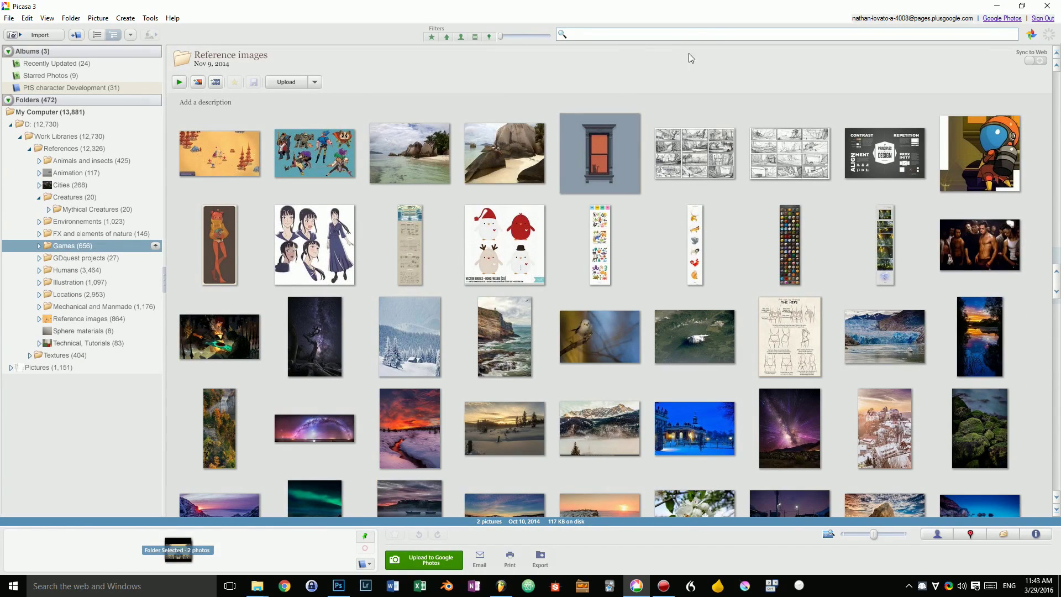
key("ctrl+f")
type(";od")
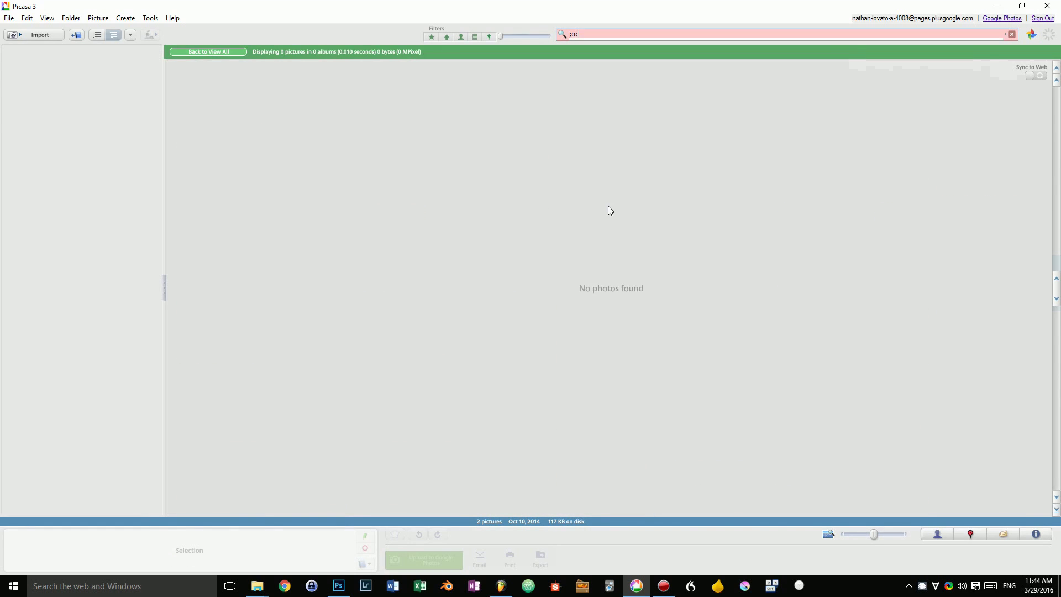
key("BackSpace")
key("BackSpace")
key("BackSpace")
type("lichtenstein")
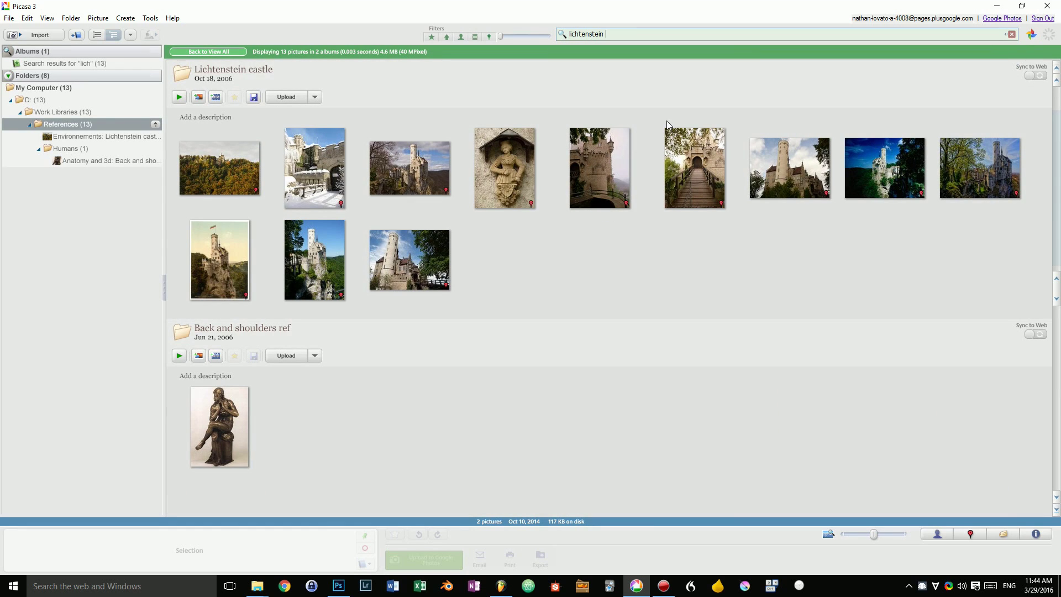
Check the tags on the snowy and seventh castle photos, then clear the search.
left_click(255, 194)
left_click(339, 202)
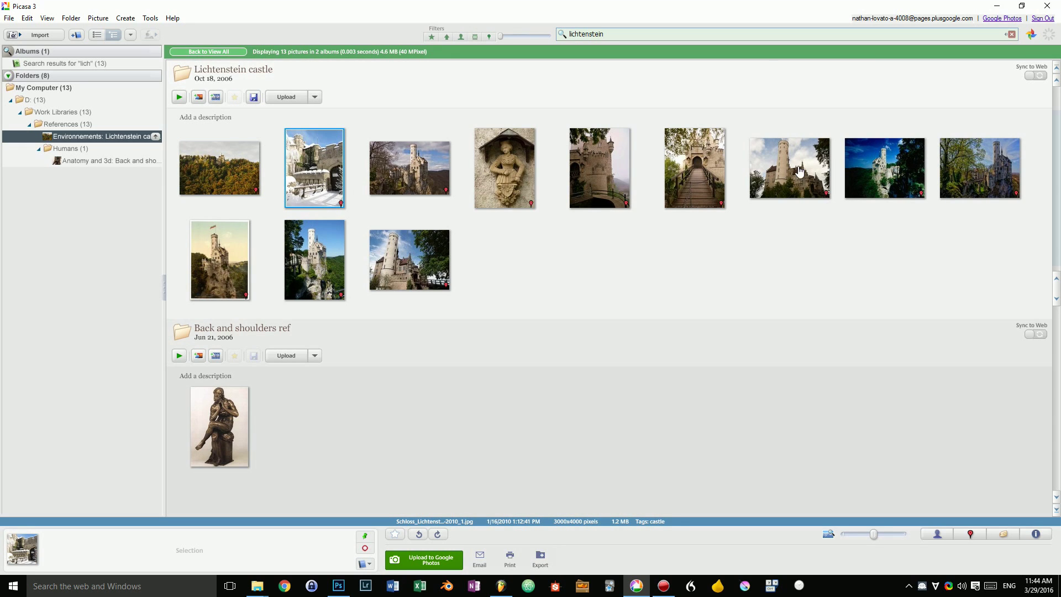
left_click(822, 179)
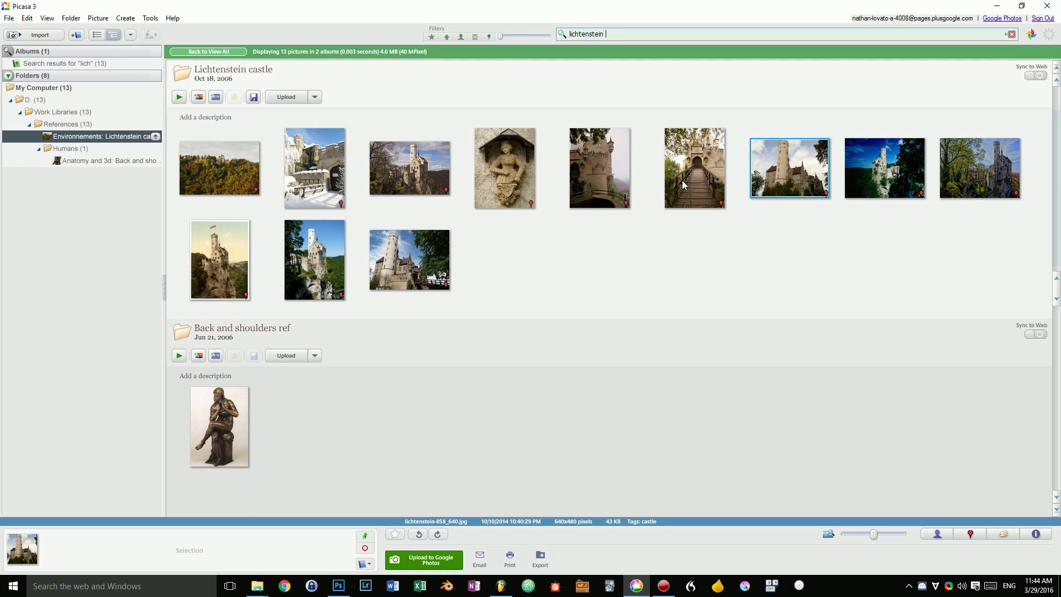
key("Escape")
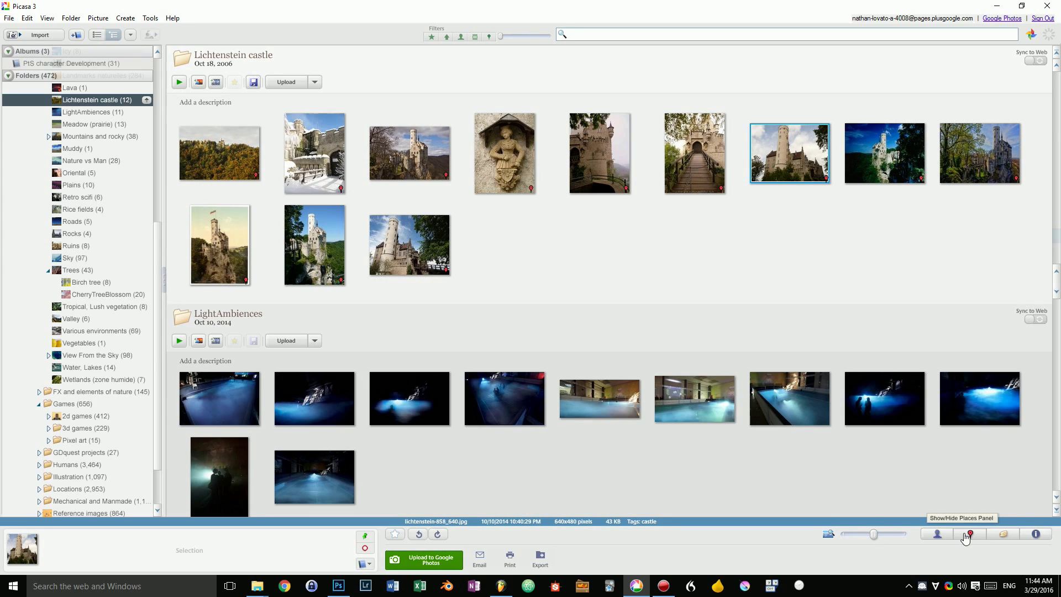
Show the Places map for the selected castle photo.
left_click(934, 534)
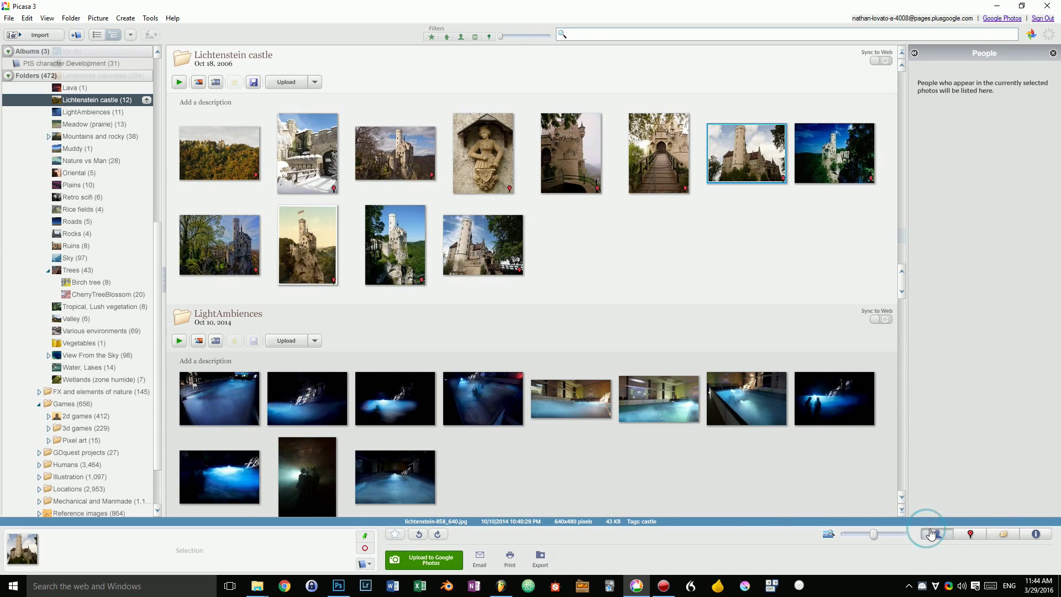
left_click(932, 533)
left_click(972, 534)
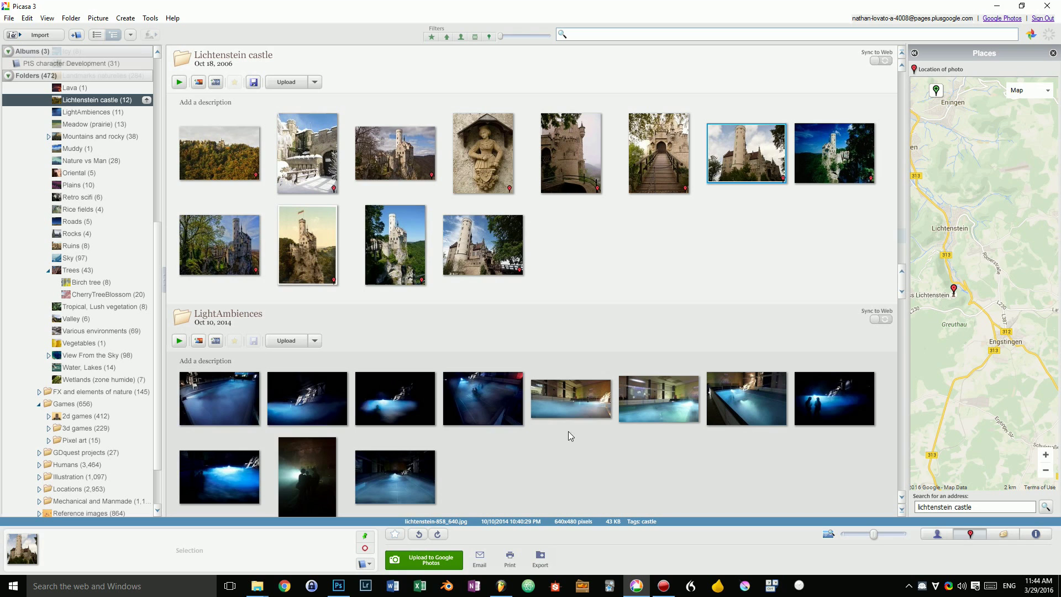
Go to Cities > Hong Kong in the folder tree and select all five photos.
left_click(104, 246)
scroll(103, 228, "up", 4)
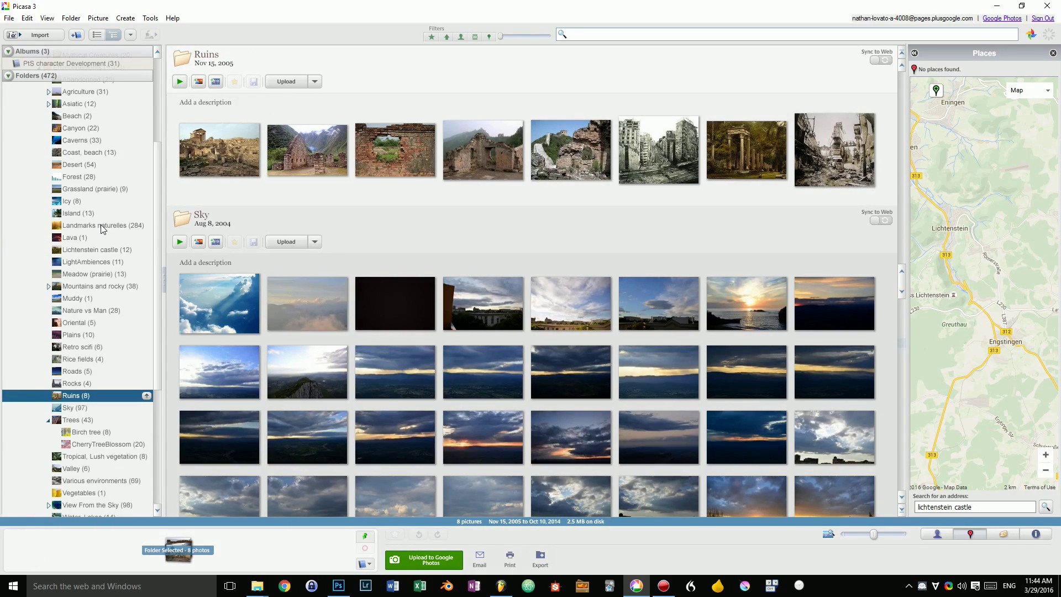
scroll(103, 229, "up", 4)
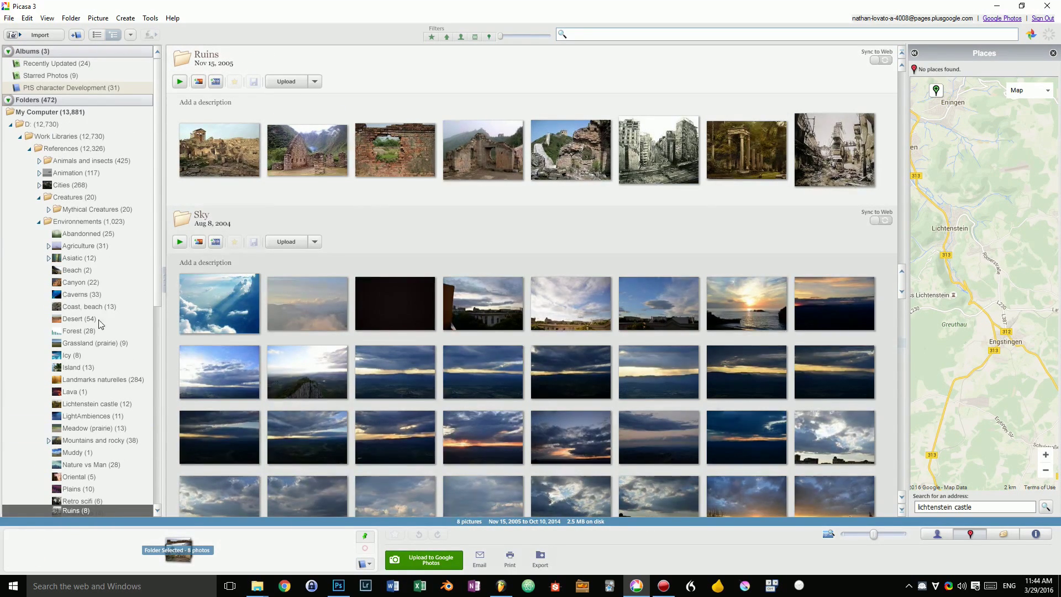
left_click(102, 294)
key("Up")
key("Up")
key("Up")
key("Up")
key("Up")
key("Up")
key("Up")
key("Up")
key("Up")
key("Right")
key("Down")
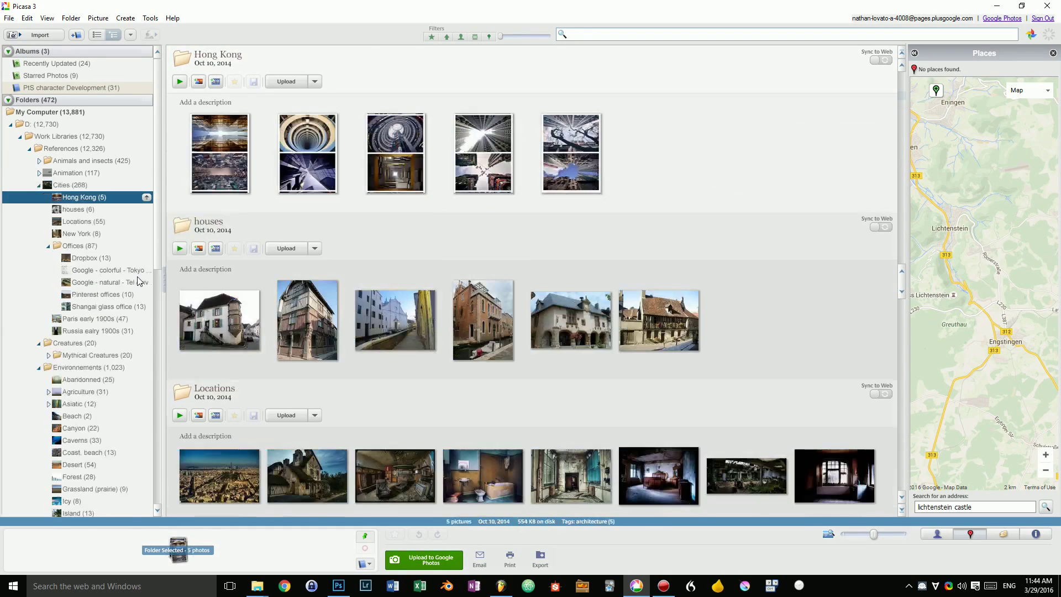
left_click_drag(660, 162, 163, 136)
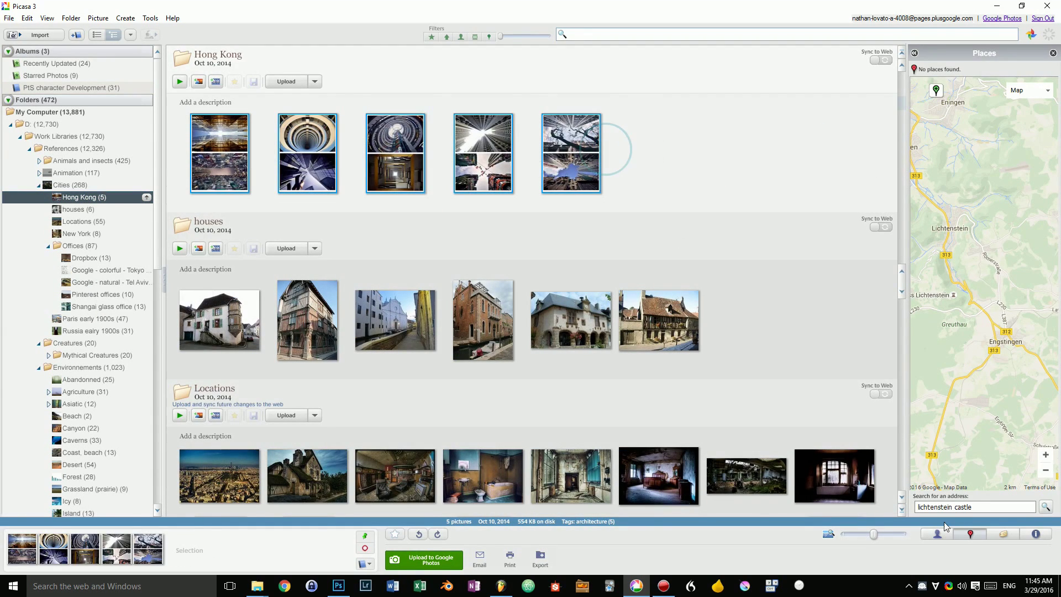
Search the map for 'Hong k' and confirm putting the 5 photos there.
triple_click(984, 511)
type("Hong kong")
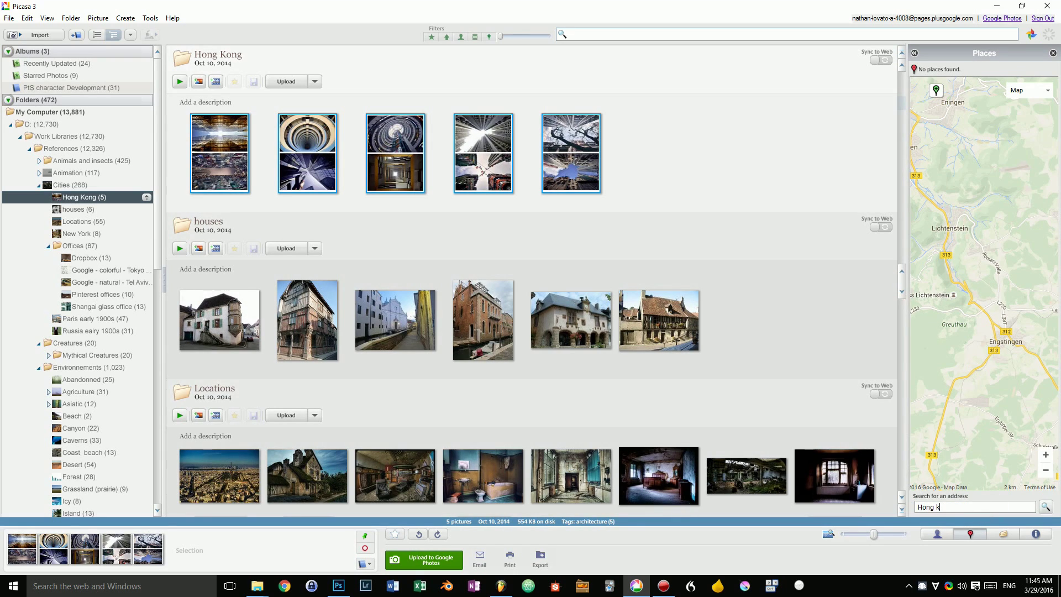
key("Return")
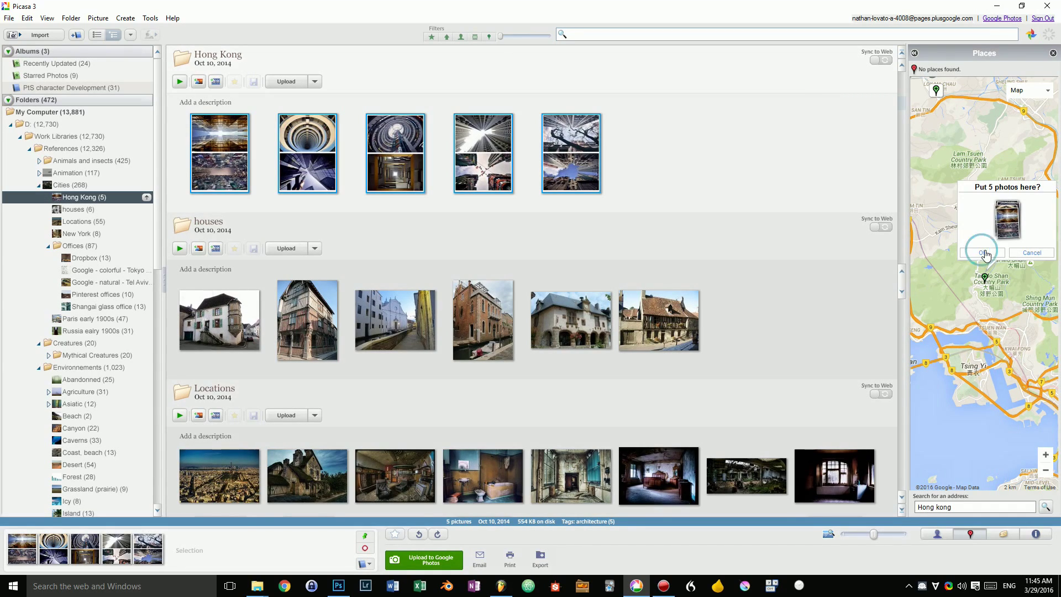
left_click(986, 255)
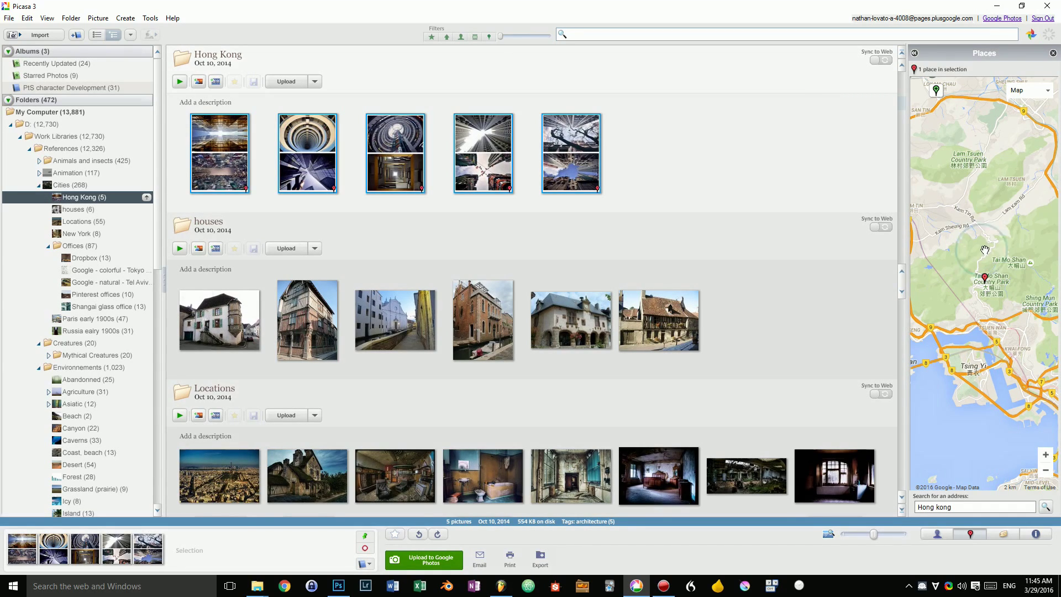
Verify a Hong Kong photo's map pin, then move on to the Aurora borealis folder.
left_click(414, 187)
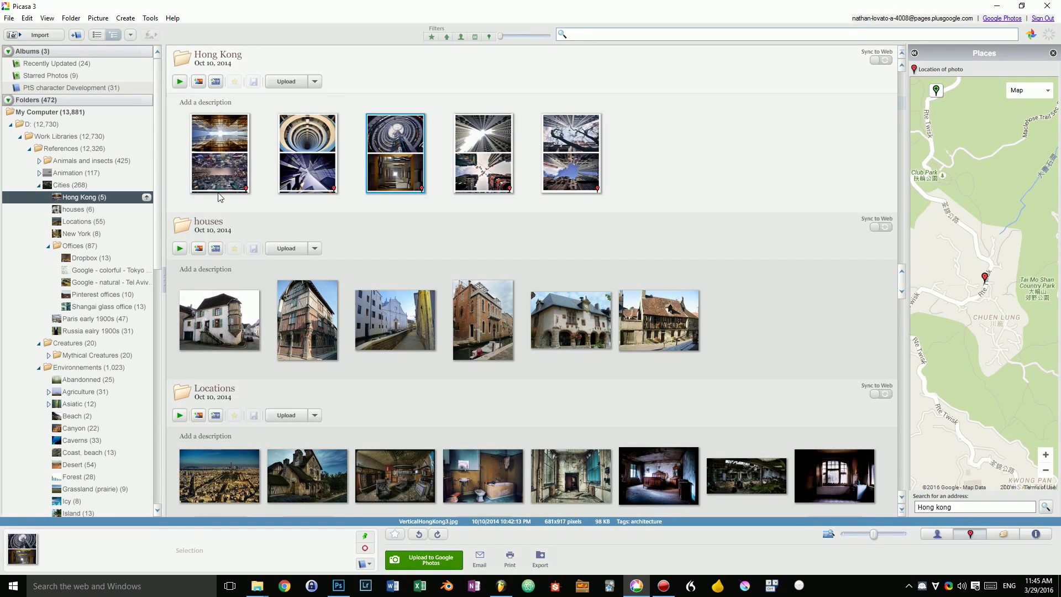
scroll(744, 299, "down", 15)
scroll(744, 300, "up", 5)
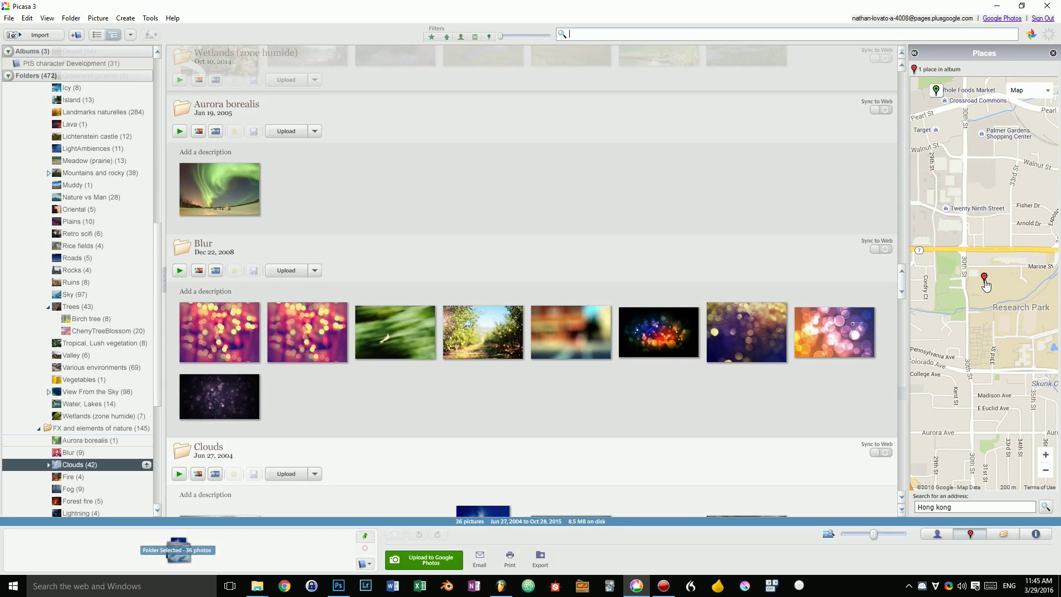
left_click(986, 281)
left_click(674, 187)
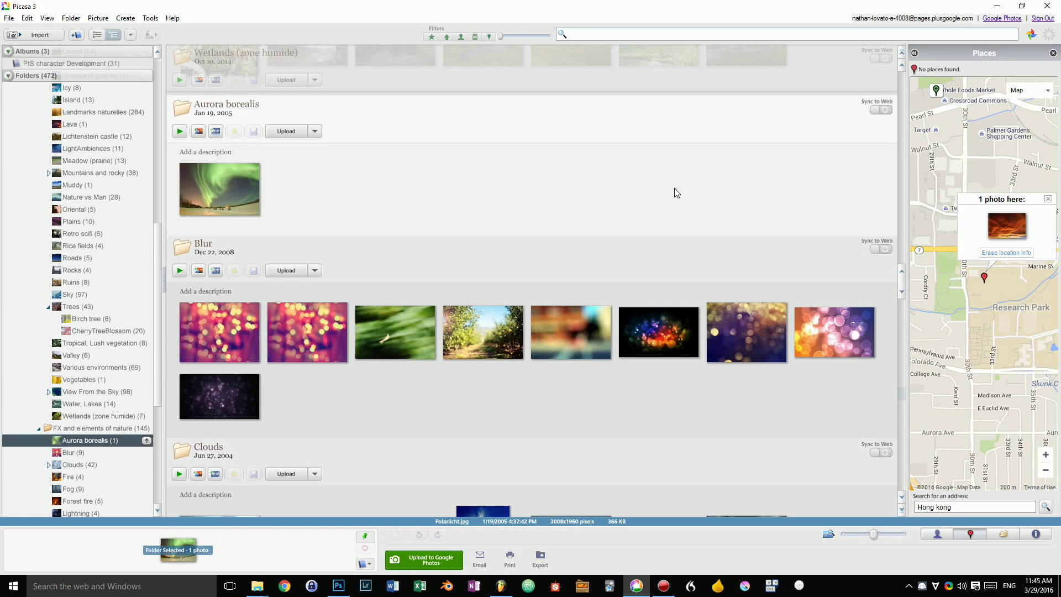
scroll(654, 218, "up", 10)
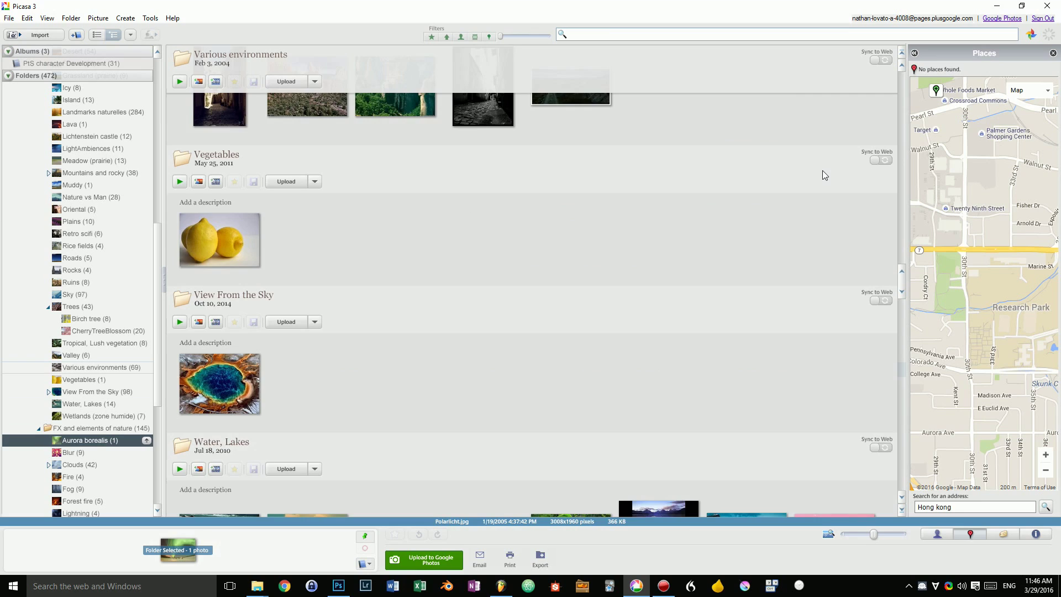
scroll(803, 374, "up", 10)
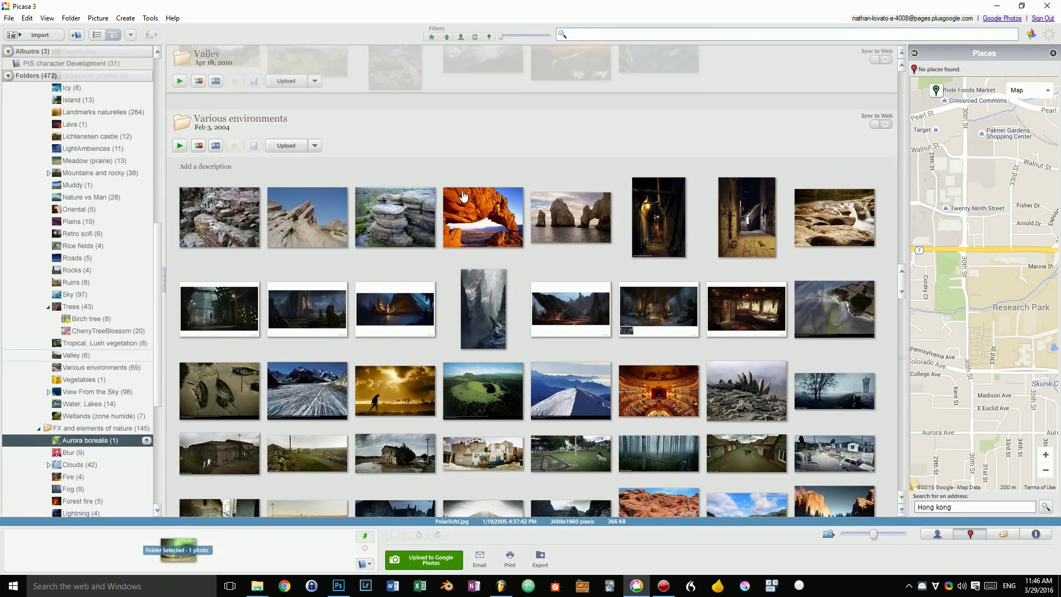
scroll(145, 171, "up", 10)
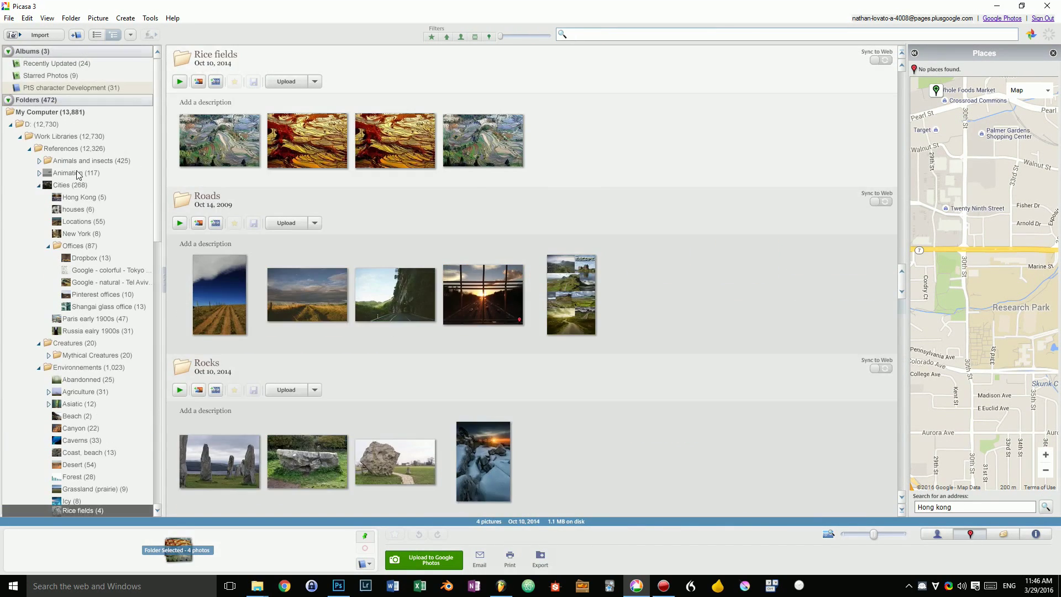
Search the library for 'lich', select the statue photo and hide the Places map.
left_click(79, 197)
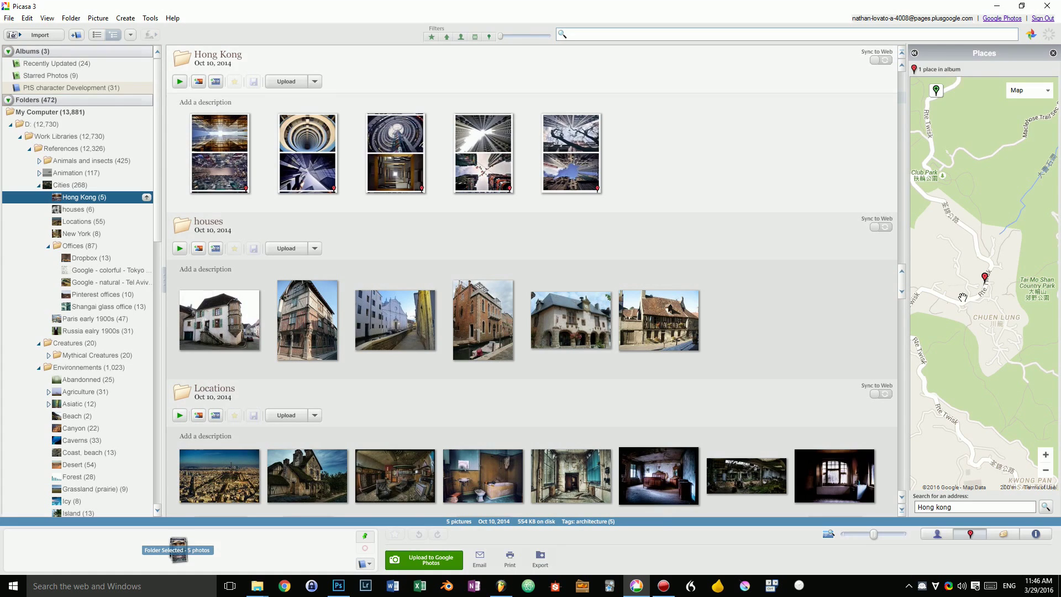
left_click(985, 277)
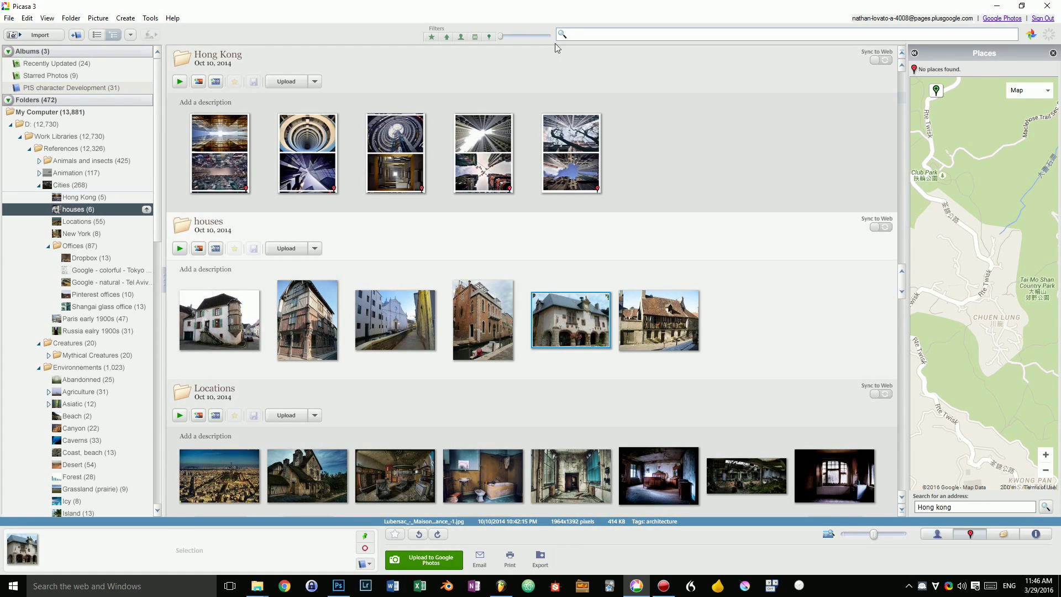
left_click(664, 35)
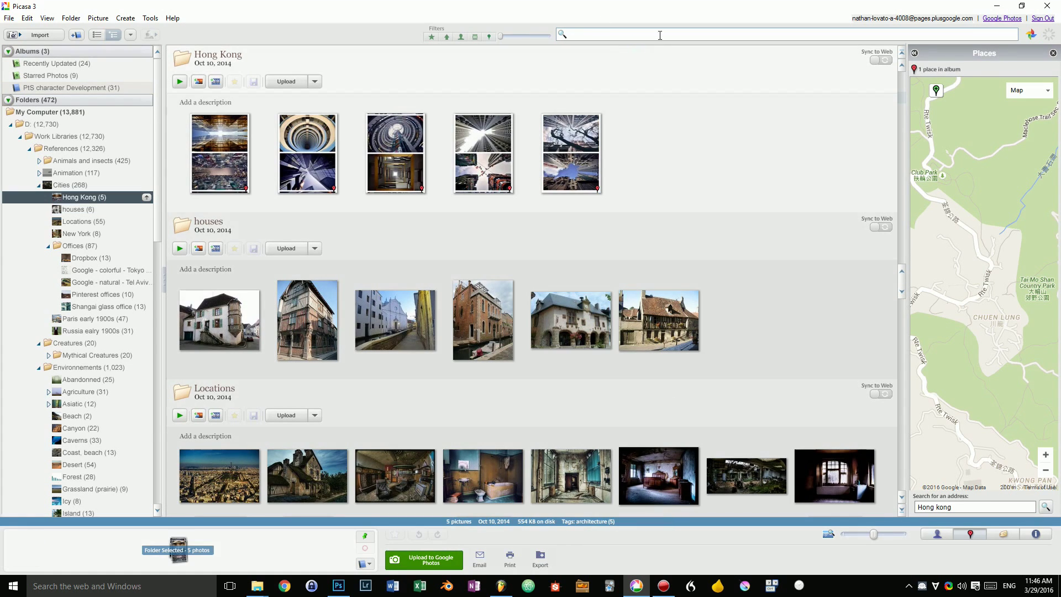
type("lich")
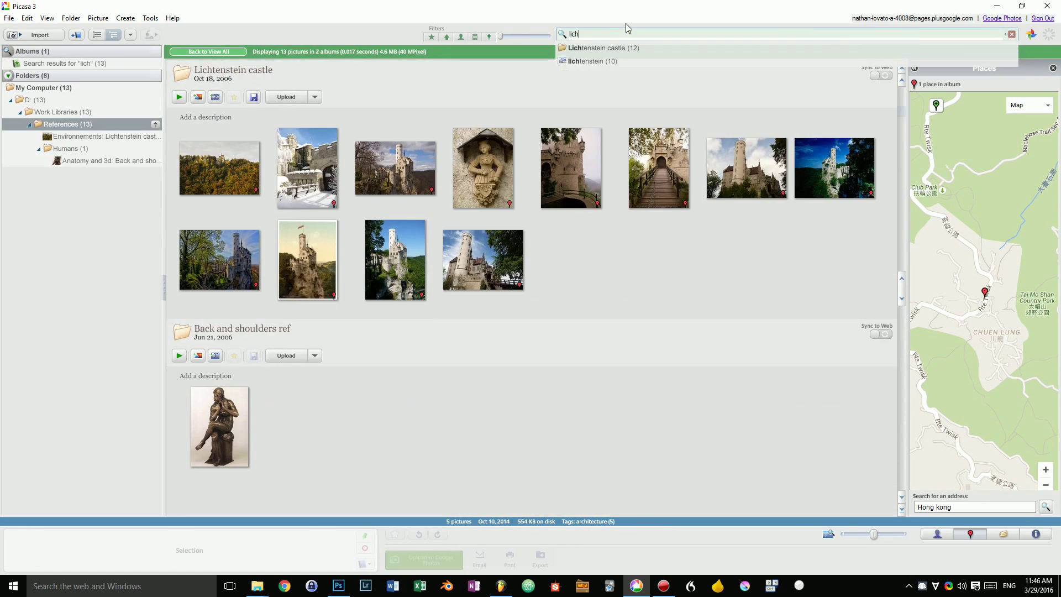
left_click(500, 181)
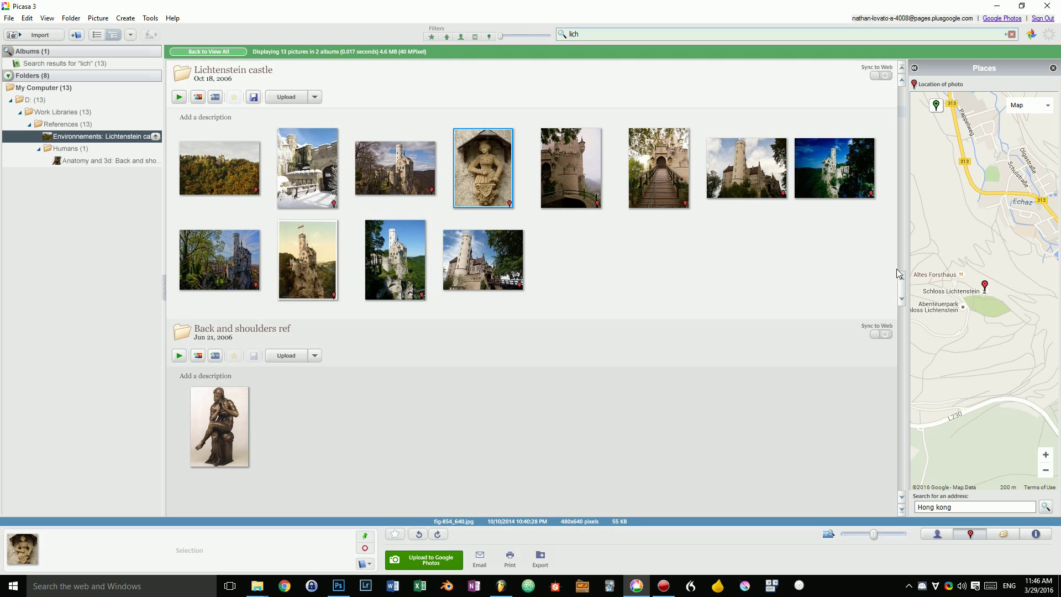
left_click(972, 535)
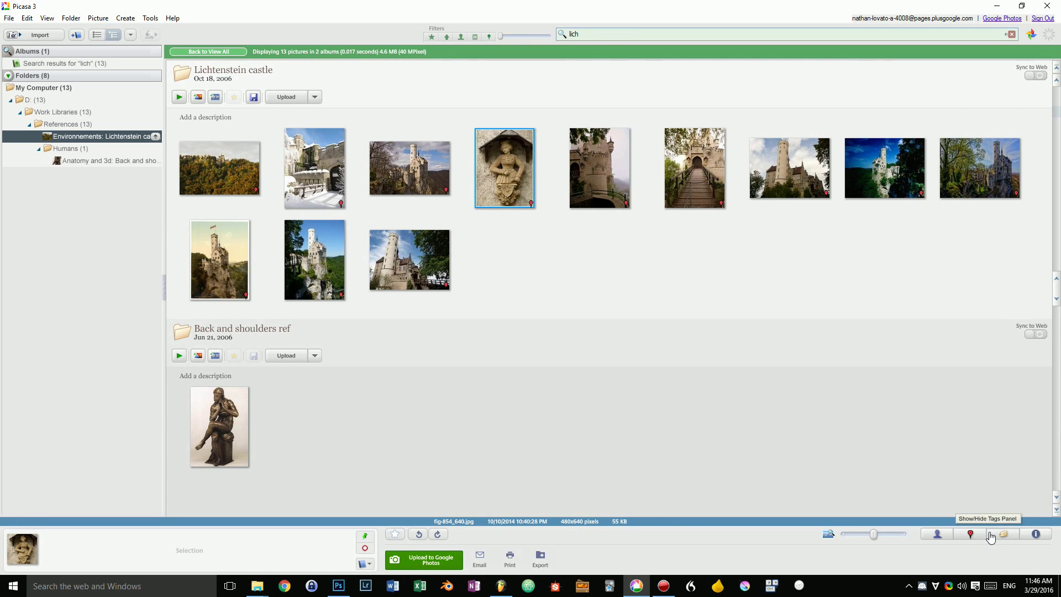
Select the twelve castle results minus the statue, apply the 'castle' Quick Tag, and clear the search.
left_click(1004, 534)
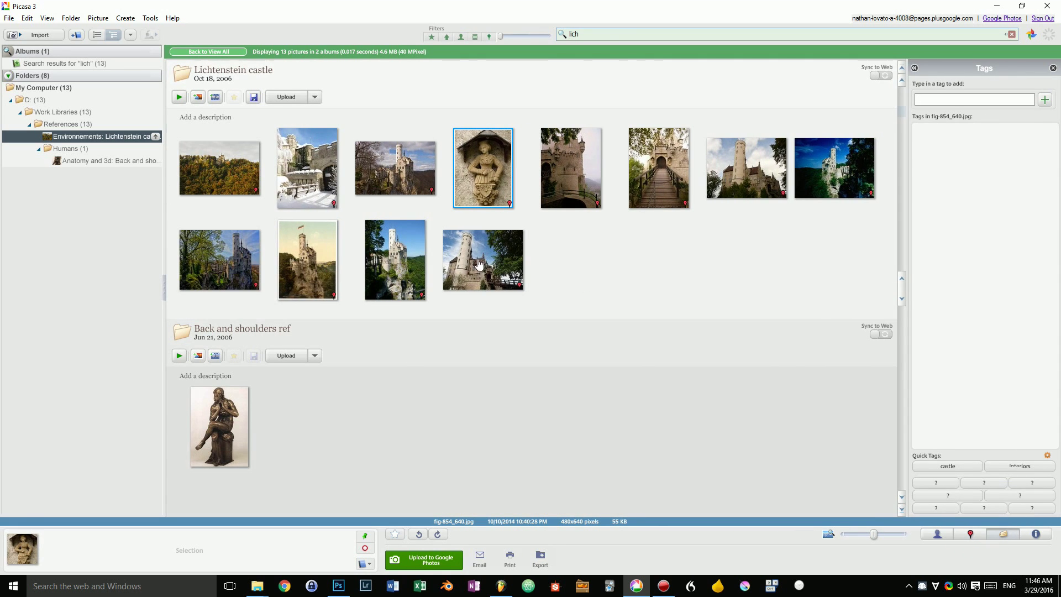
left_click(331, 177)
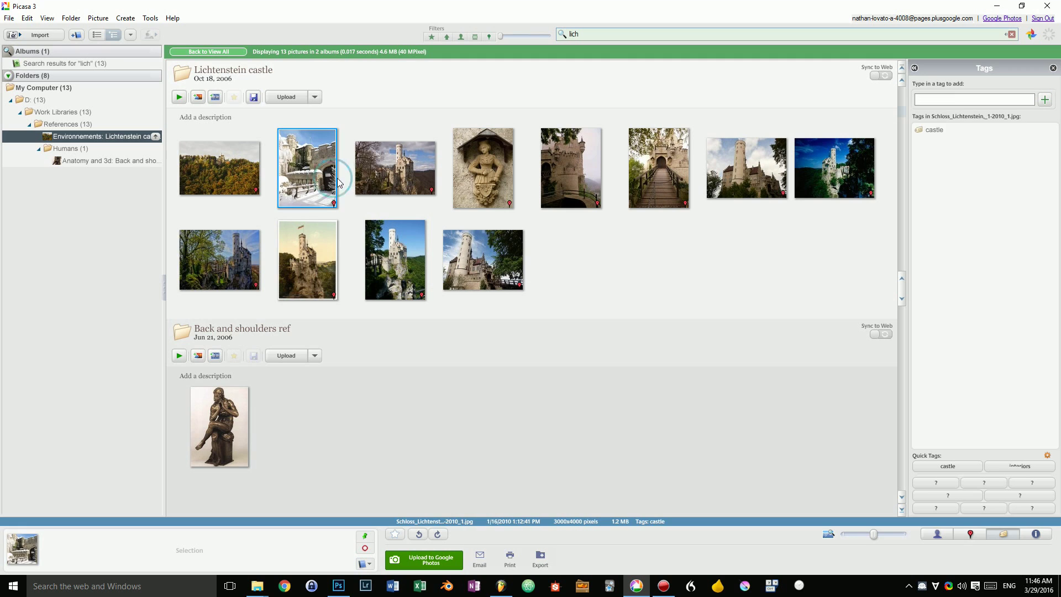
key("Left")
left_click(494, 283, "shift")
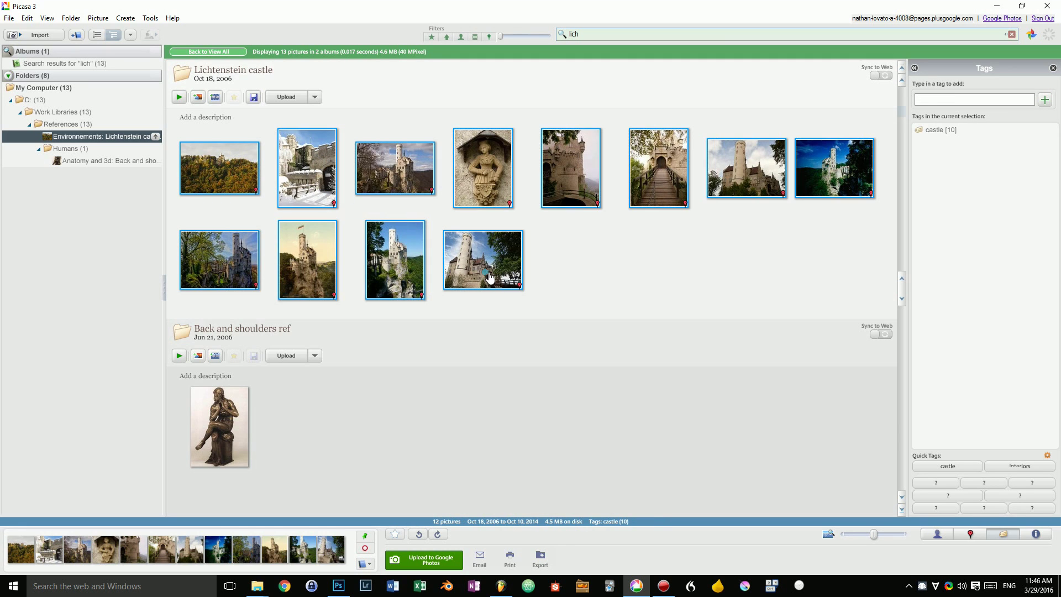
left_click(483, 163, "ctrl")
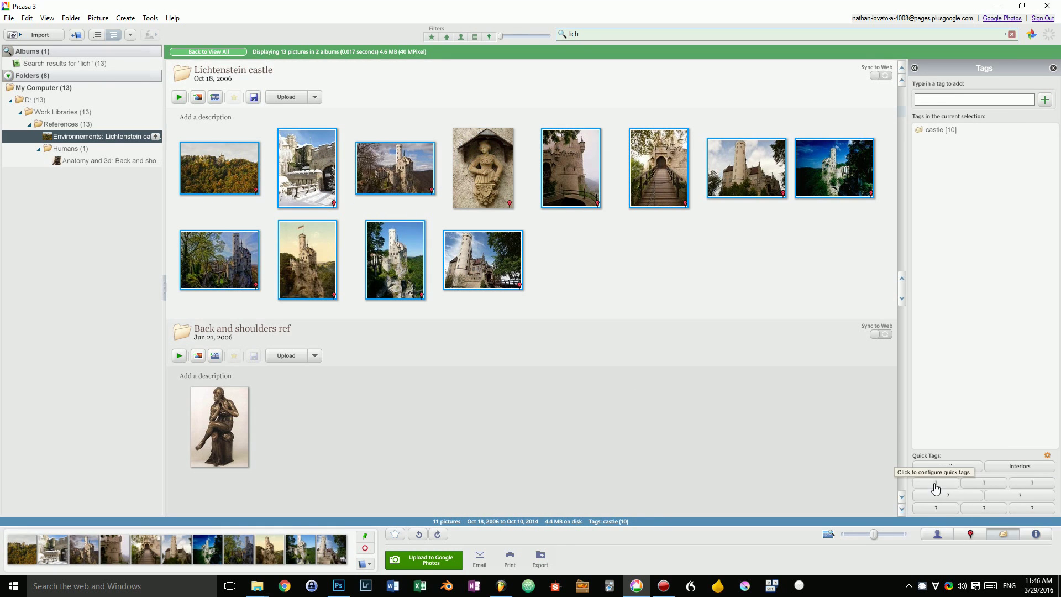
left_click(953, 467)
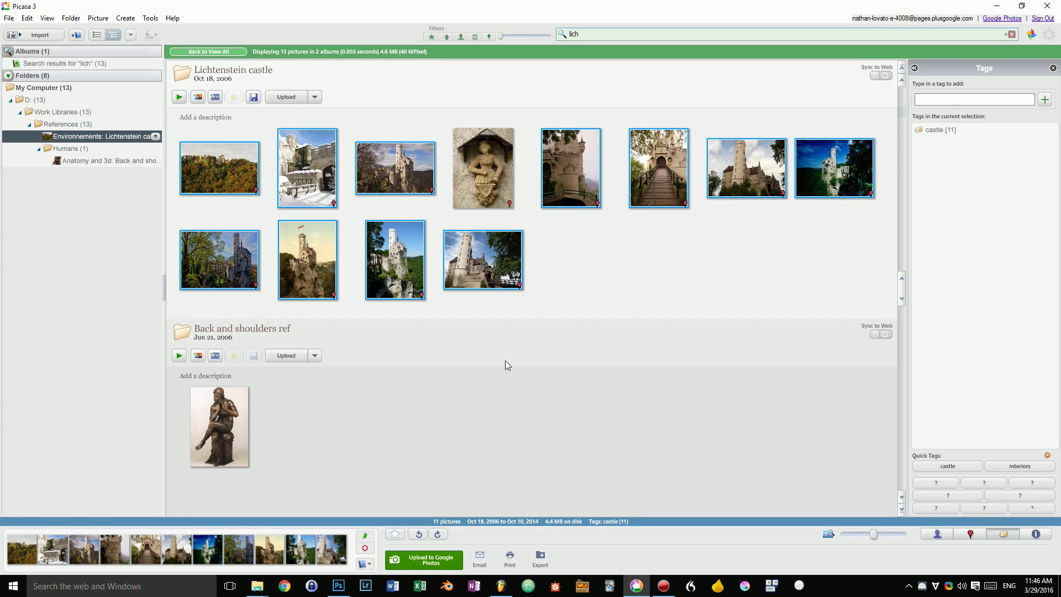
key("Escape")
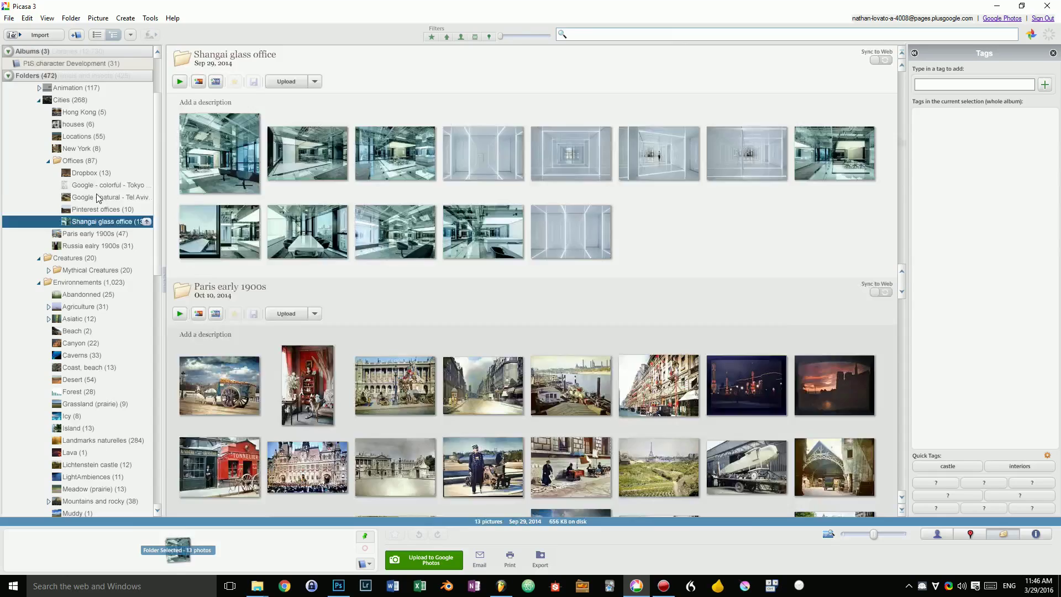
Search the library for 'castle' and select the Lichtenstein castle album.
left_click(97, 185)
left_click(618, 33)
type("cas")
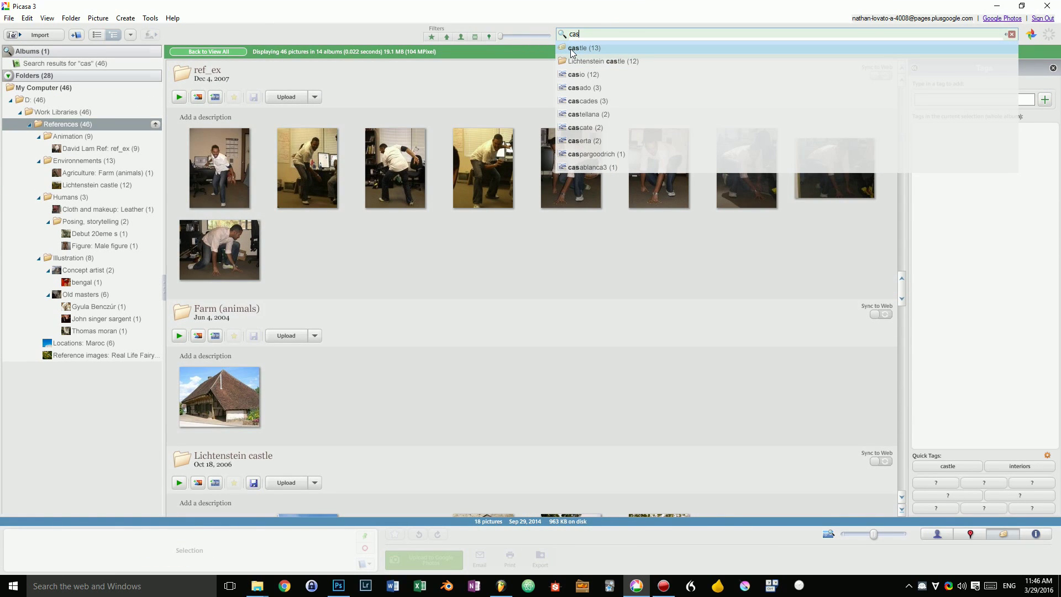
left_click(585, 48)
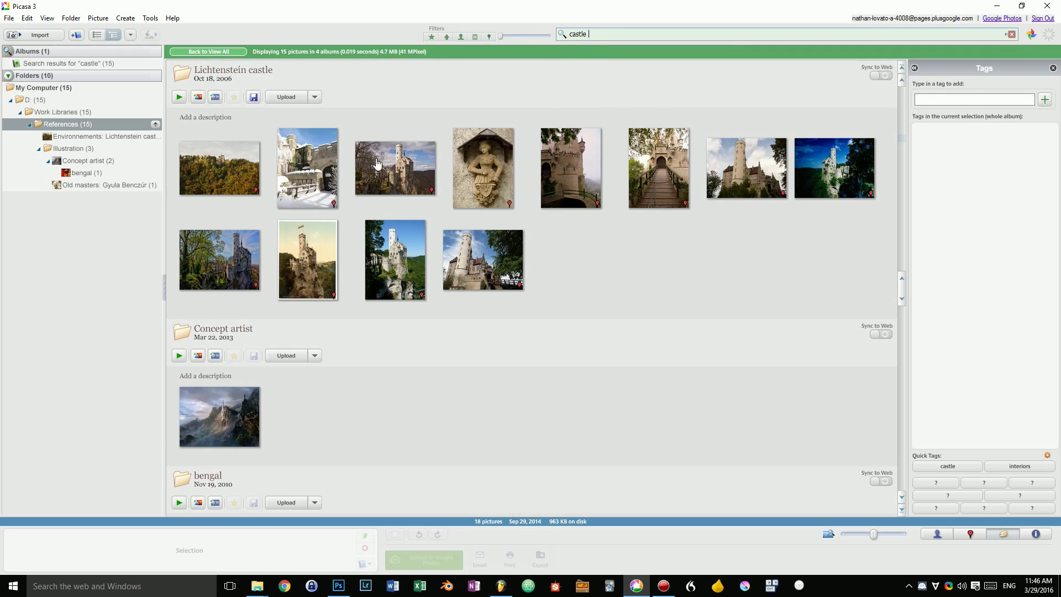
scroll(308, 304, "down", 5)
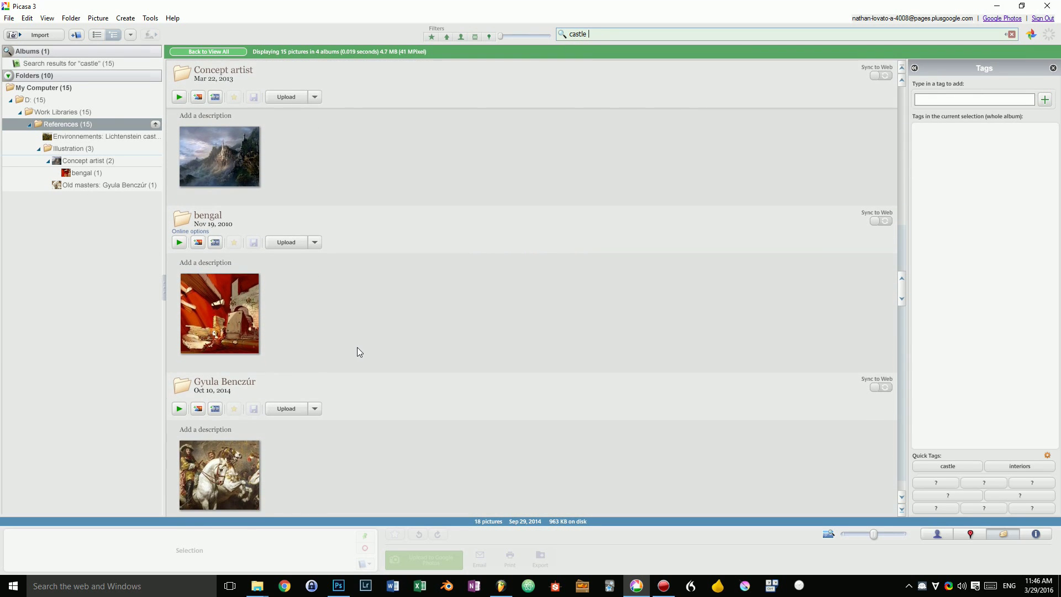
scroll(449, 287, "up", 5)
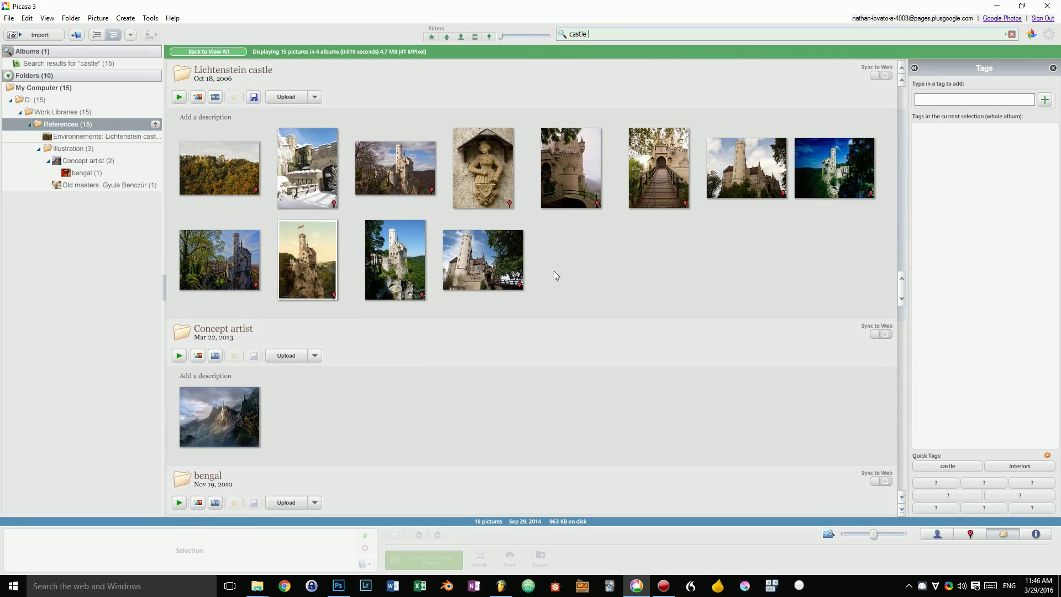
left_click(703, 284)
Replace the search with 'clou' and pick the 'cloudy (117)' suggestion.
left_click(631, 32)
key("ctrl+a")
key("BackSpace")
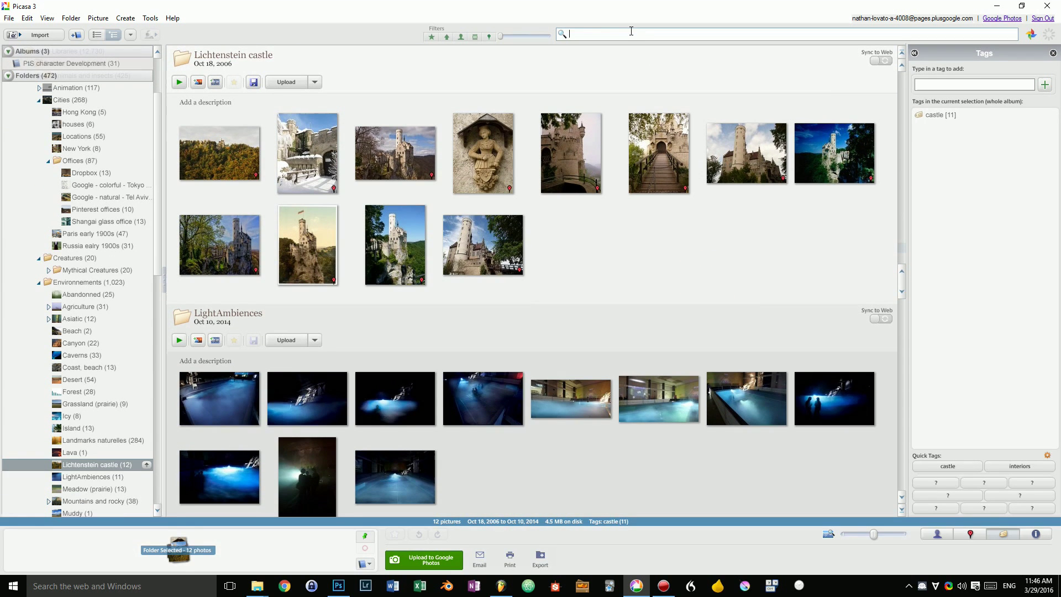
type("clou")
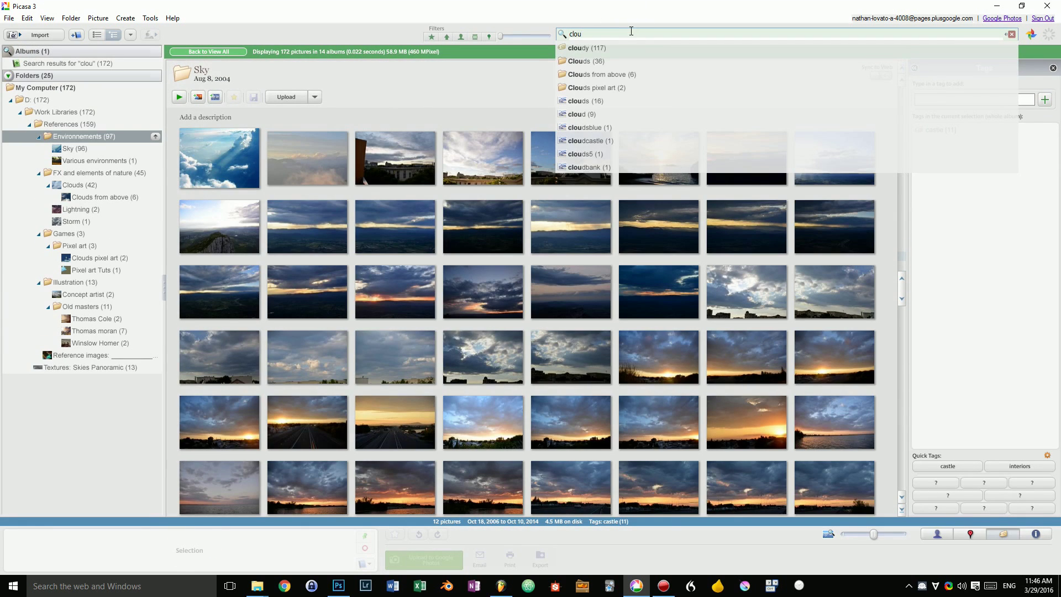
left_click(610, 50)
scroll(612, 168, "down", 3)
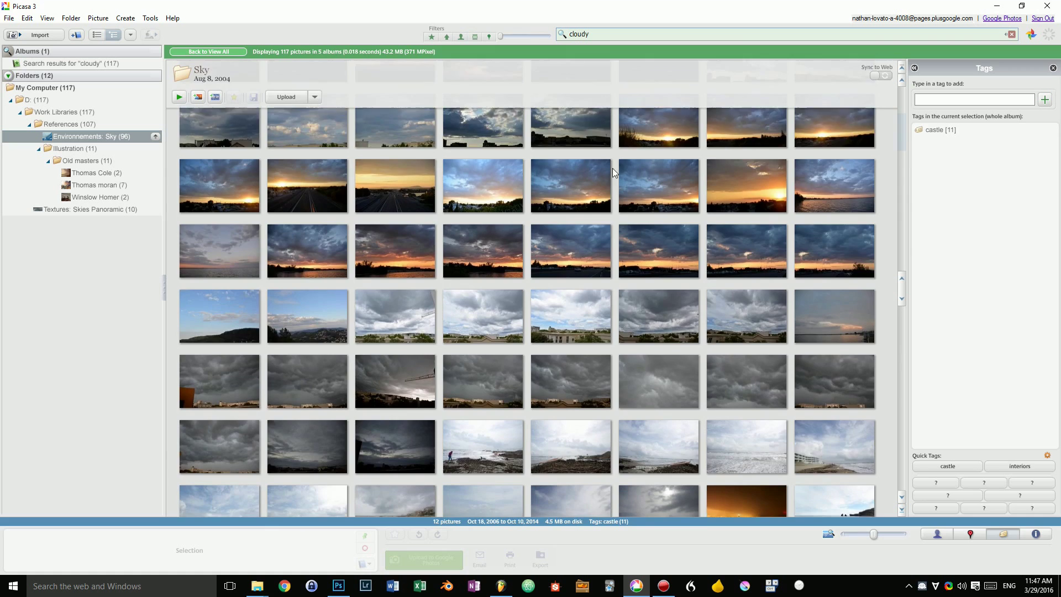
scroll(673, 266, "down", 10)
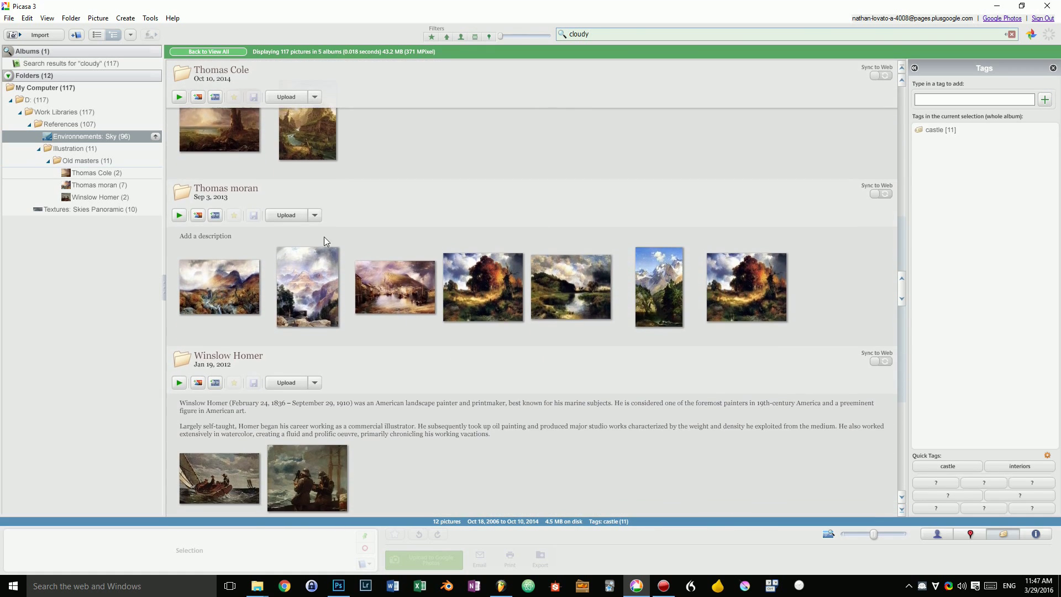
scroll(403, 332, "up", 13)
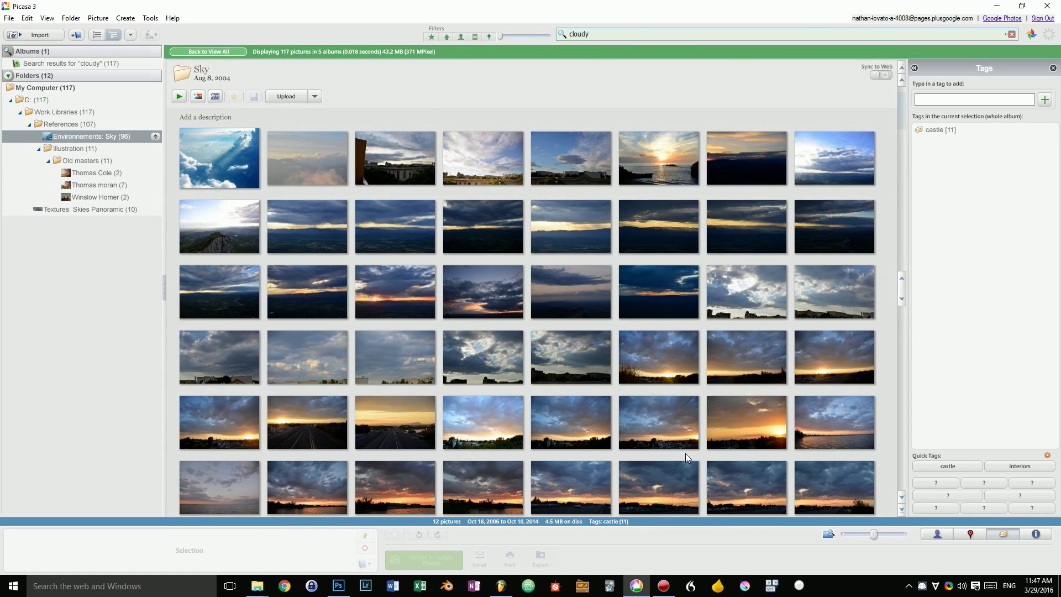
Swap the Tags panel for Properties, inspect the sunset photos' EXIF details, then clear the cloudy search.
left_click(1003, 534)
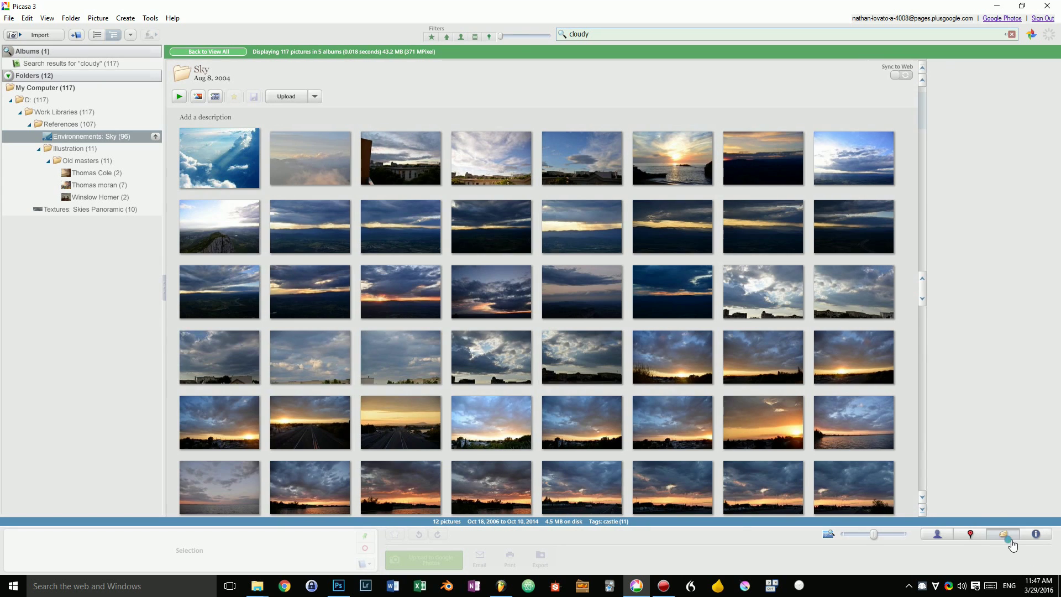
left_click(1036, 534)
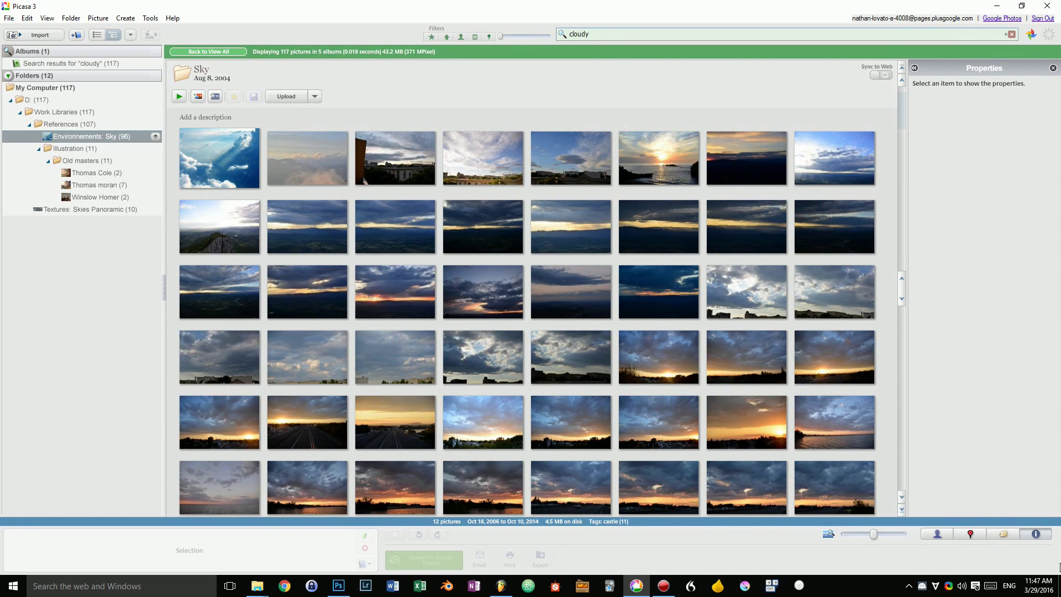
left_click(395, 292)
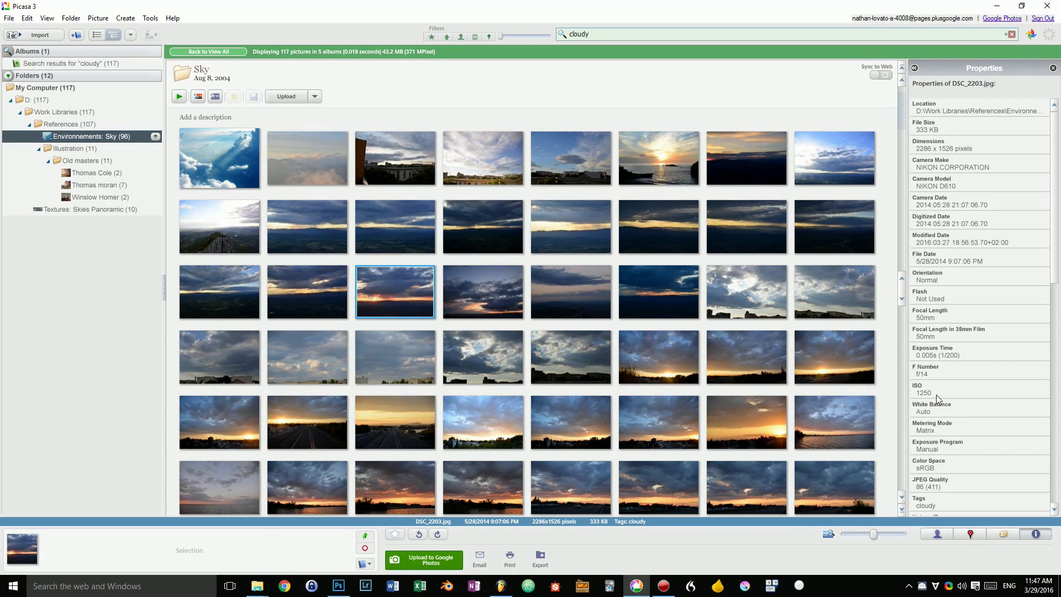
scroll(990, 277, "down", 10)
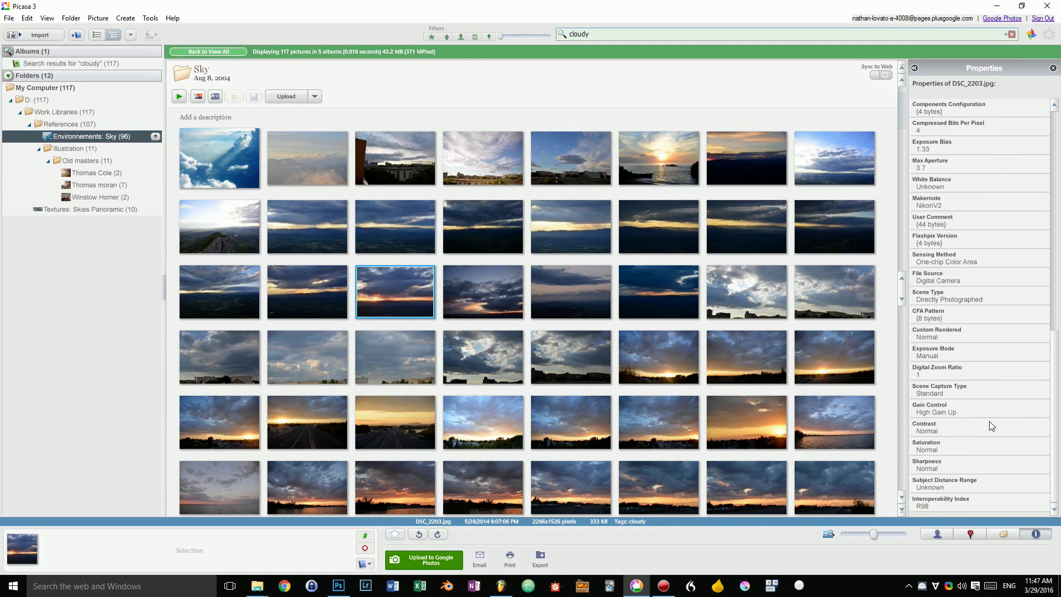
scroll(1004, 369, "up", 3)
scroll(1005, 342, "up", 5)
scroll(990, 387, "down", 10)
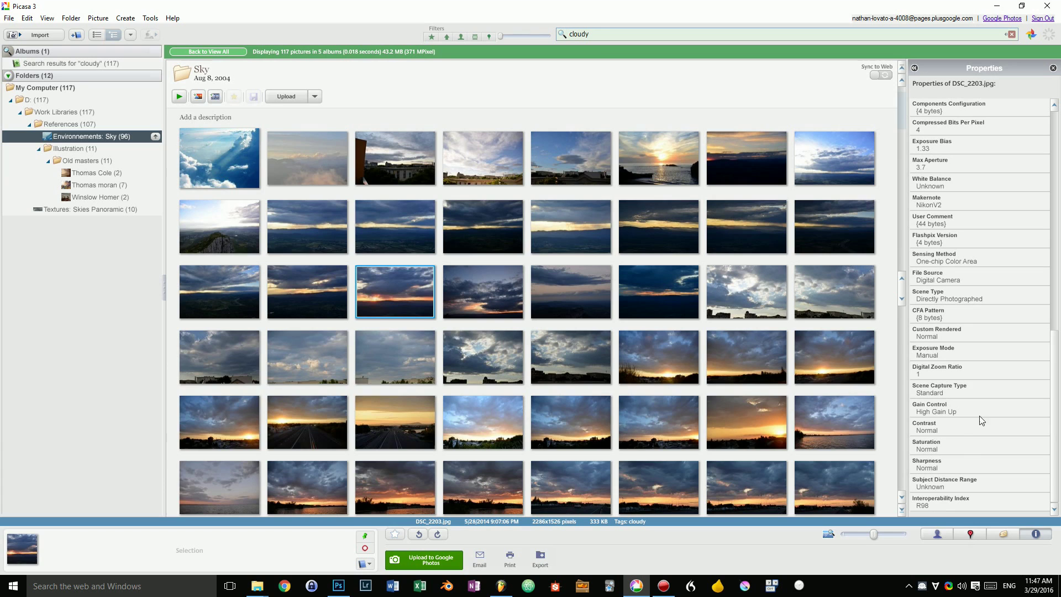
left_click(659, 356)
key("Escape")
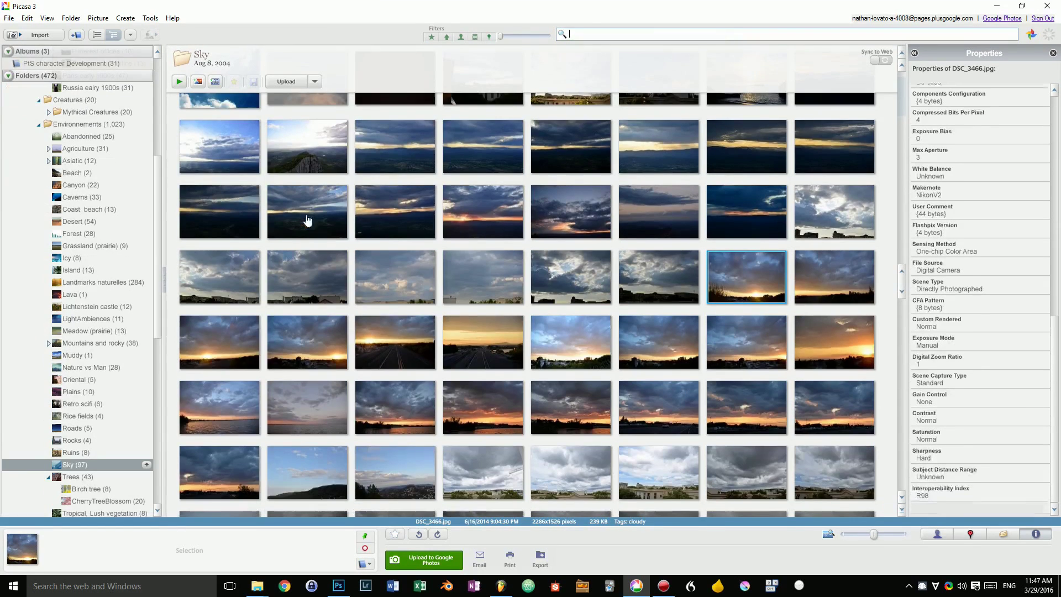
left_click(612, 34)
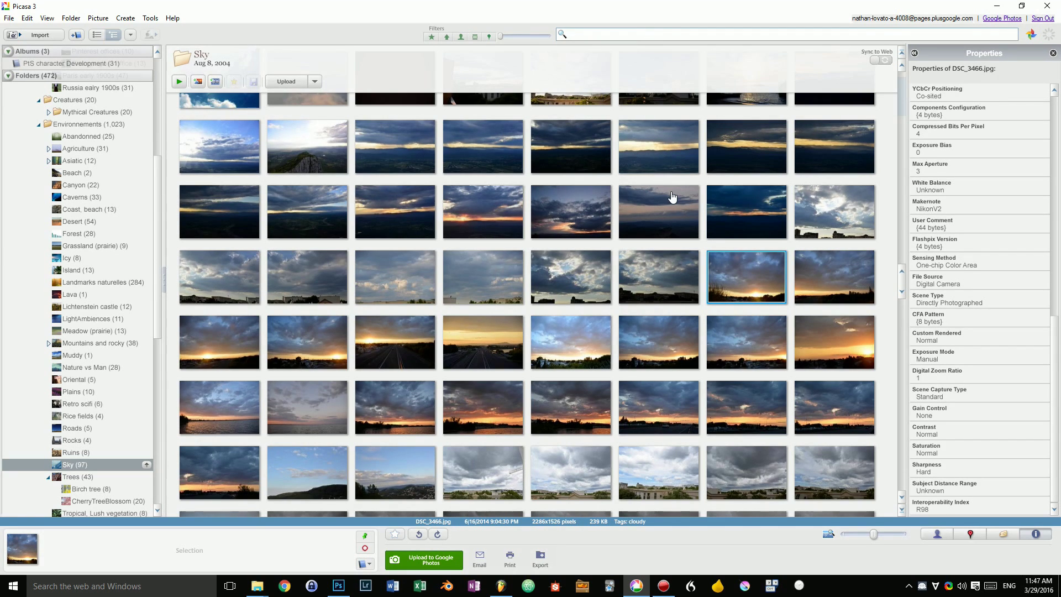
Search for 'rocks', open the Rocks album from the results, then clear the search.
type("rock")
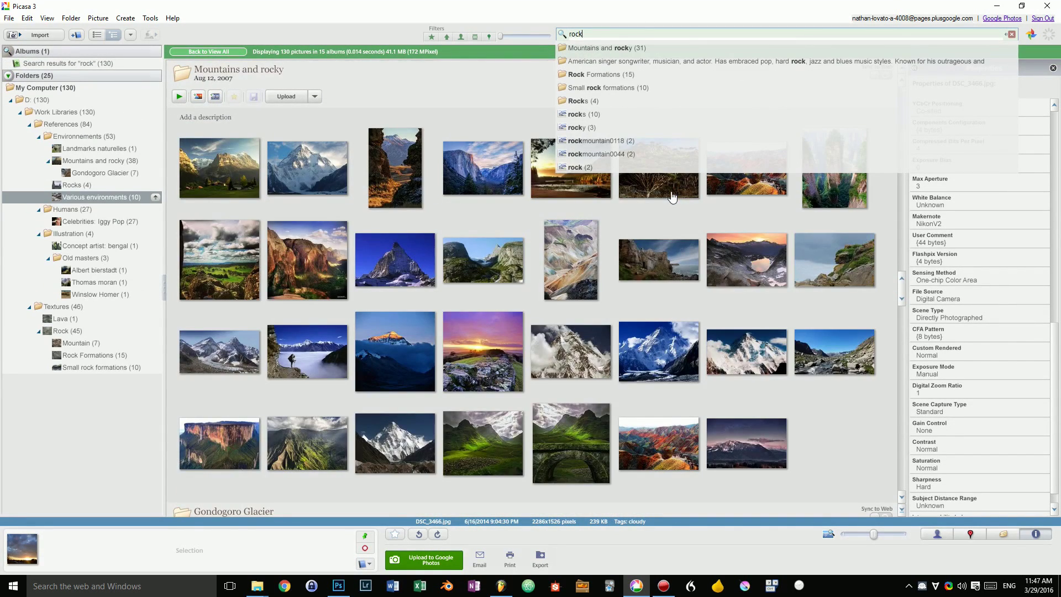
type("s")
left_click(647, 220)
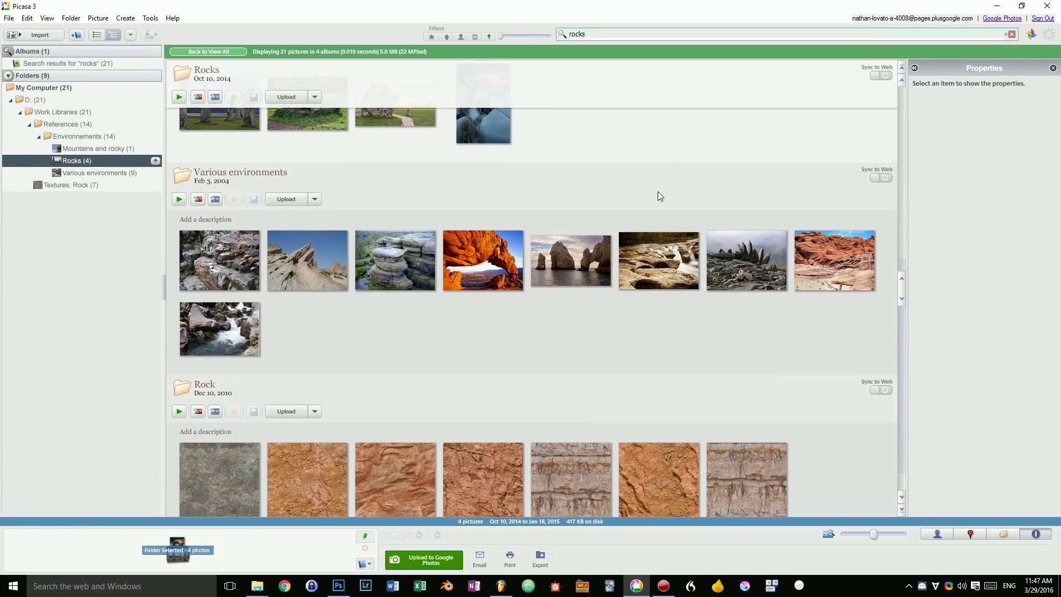
key("Escape")
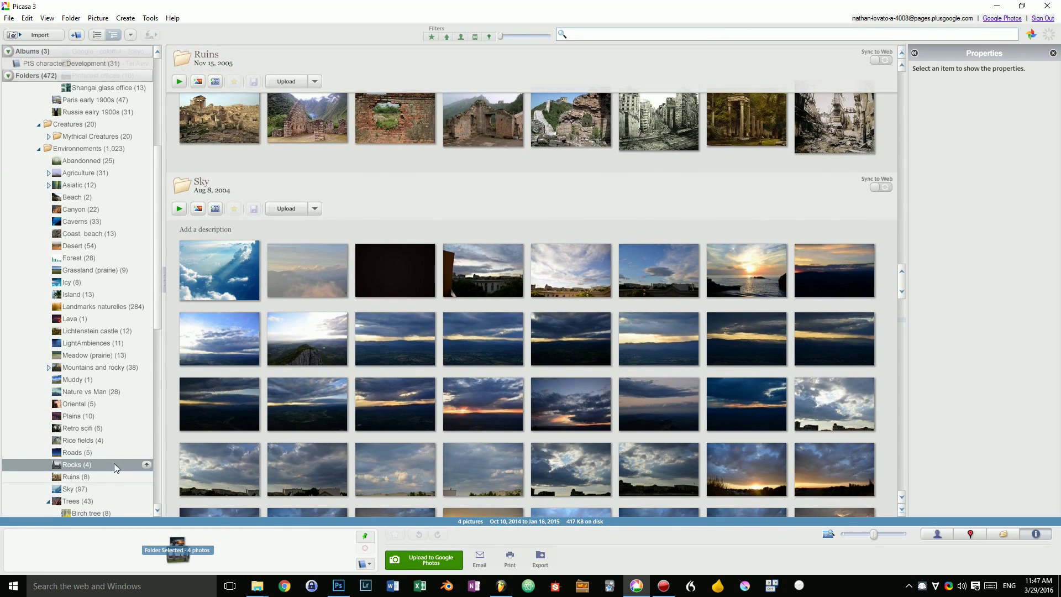
Open the Rocks folder, then the Canyon folder in the tree.
left_click(73, 465)
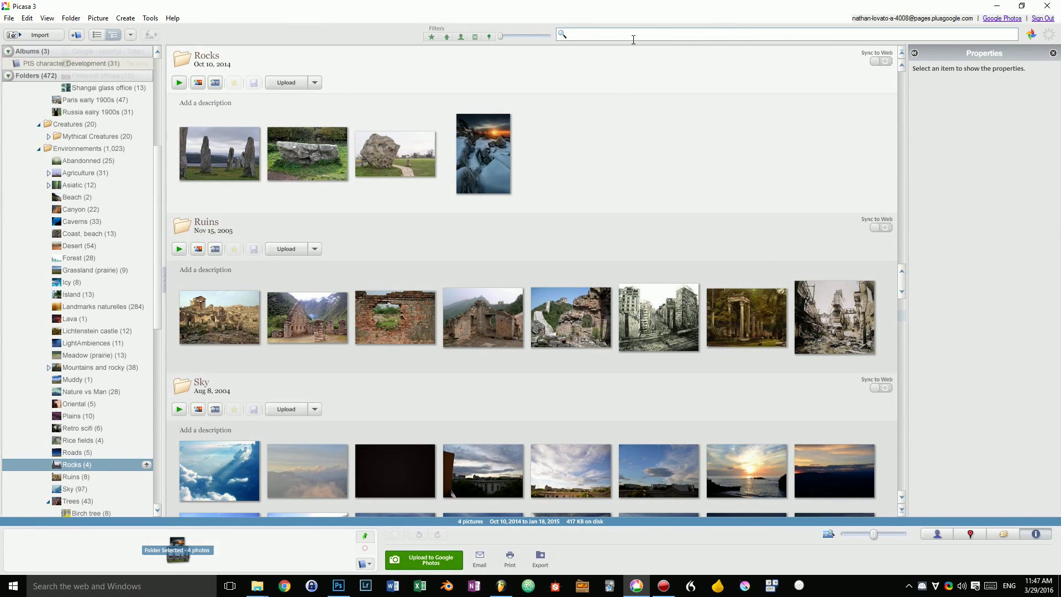
left_click(642, 33)
left_click(643, 33)
scroll(352, 267, "down", 5)
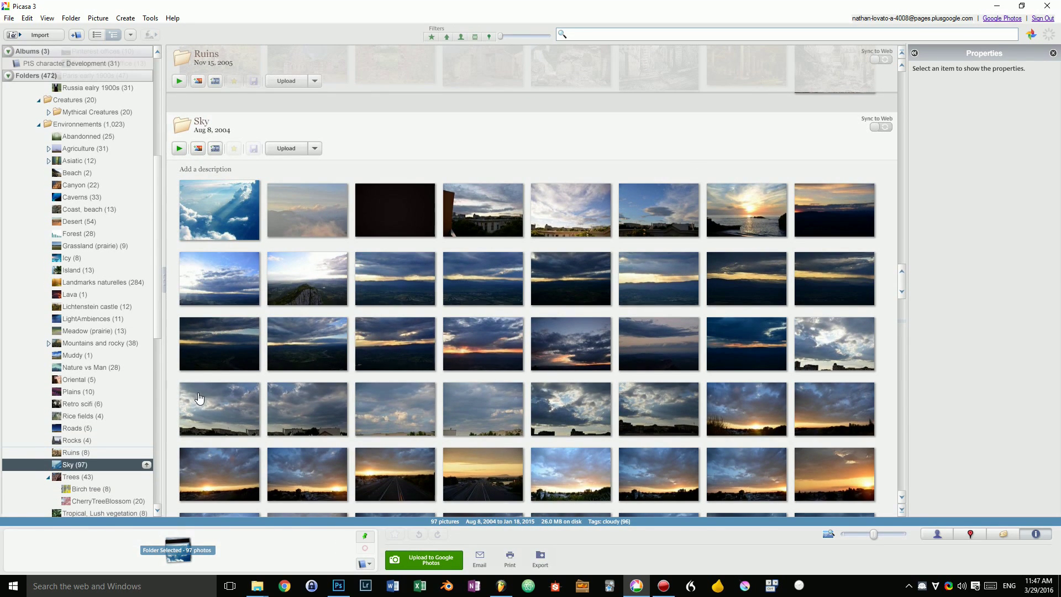
scroll(108, 298, "up", 5)
left_click(104, 368)
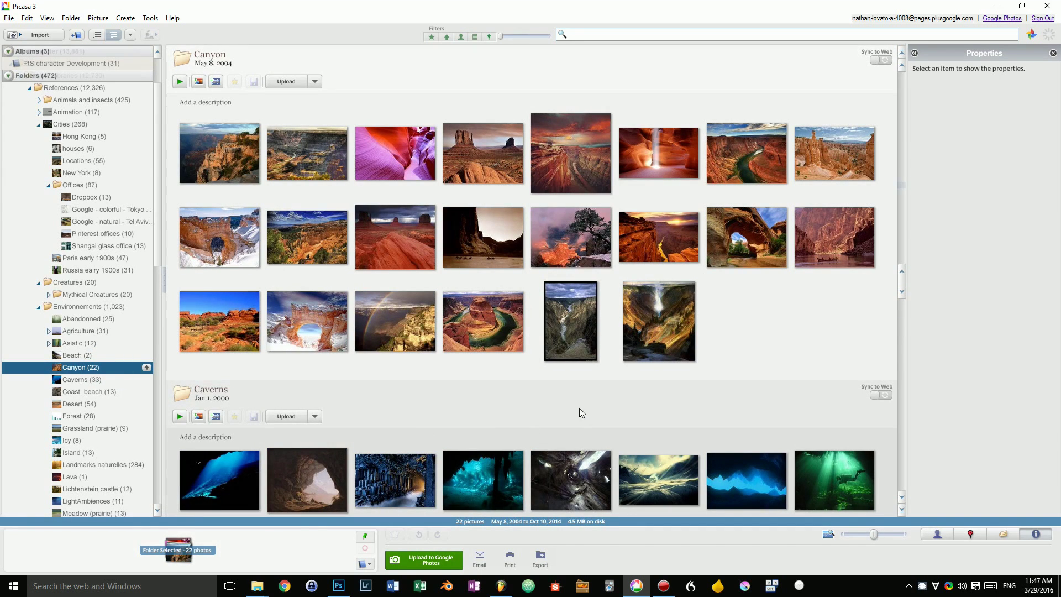
Add eight Canyon photos, from Monument Valley onward, to the PtS character Development album.
left_click(497, 156)
left_click(408, 252, "shift")
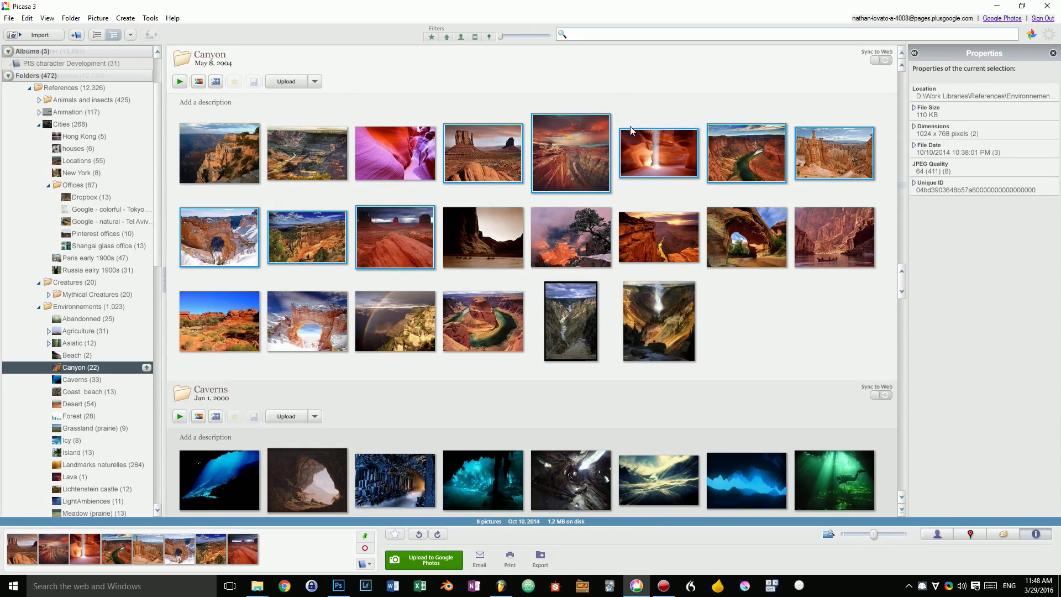
right_click(412, 220)
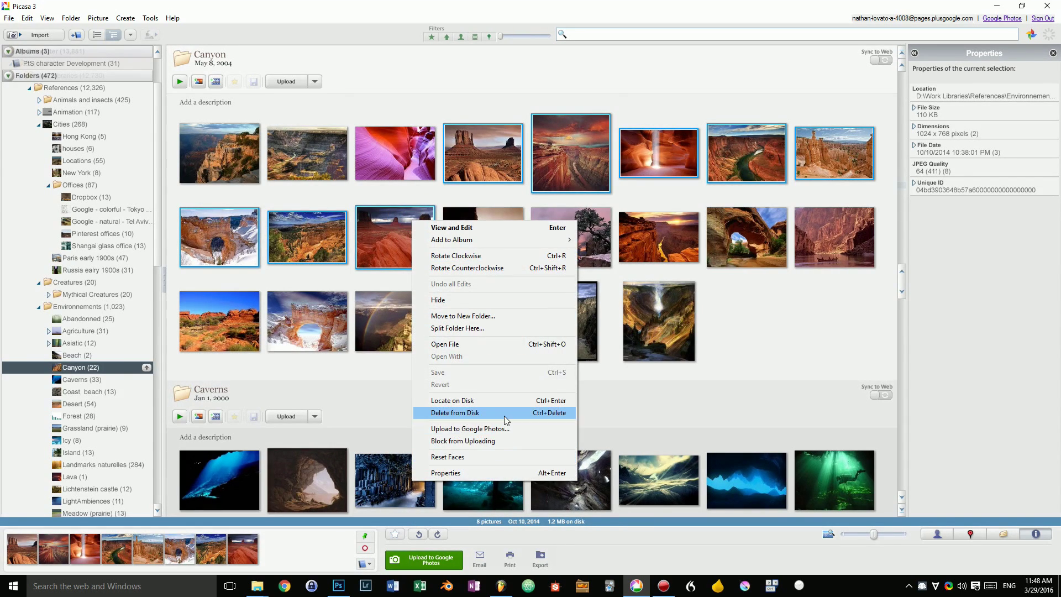
mouse_move(482, 239)
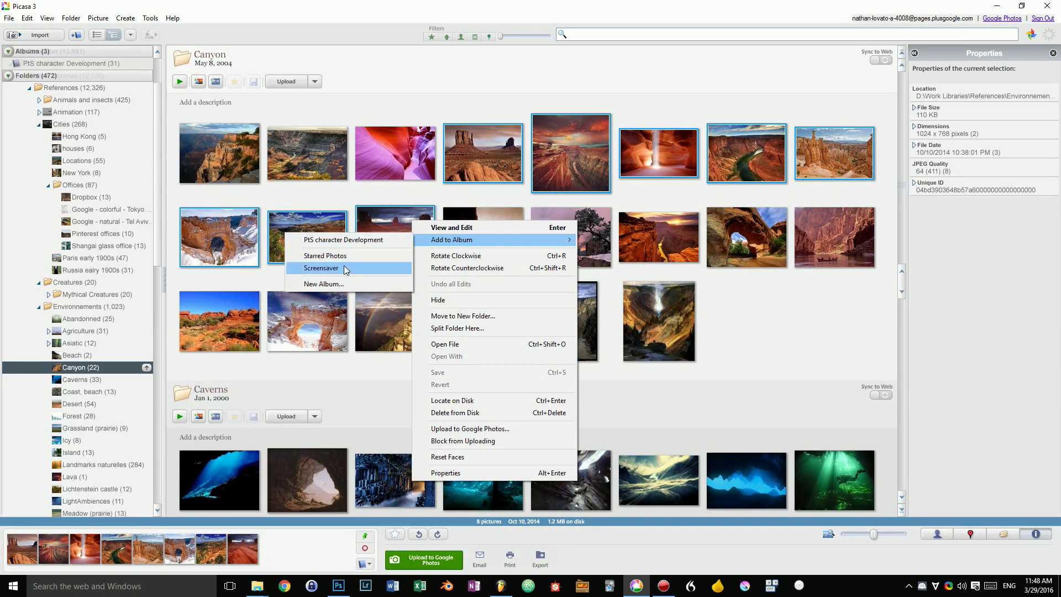
left_click(369, 245)
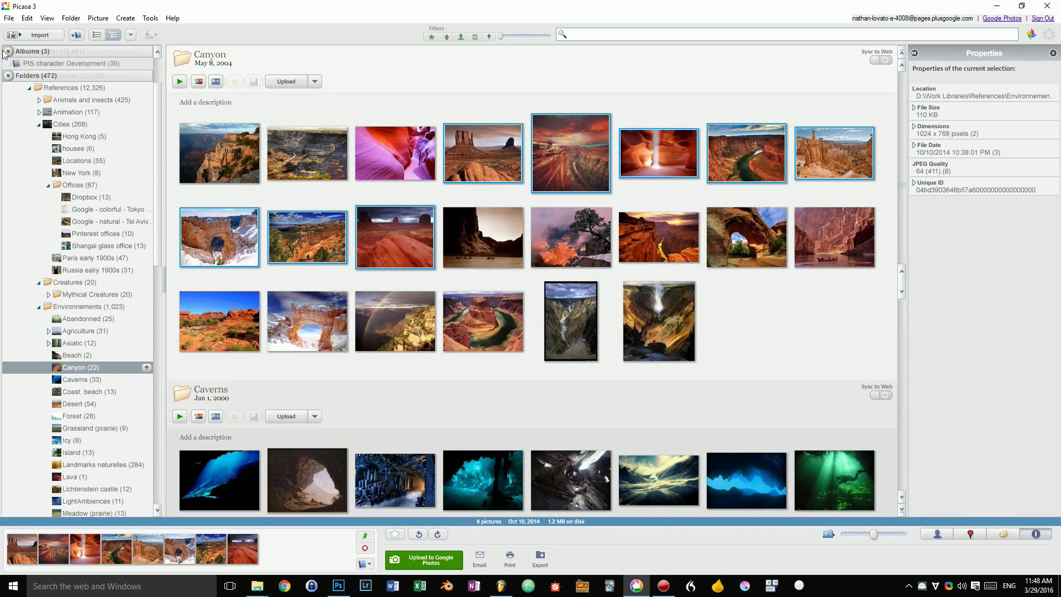
Remove the eight added landscapes from PtS character Development, turning off future removal confirmations.
left_click(43, 64)
scroll(347, 221, "down", 4)
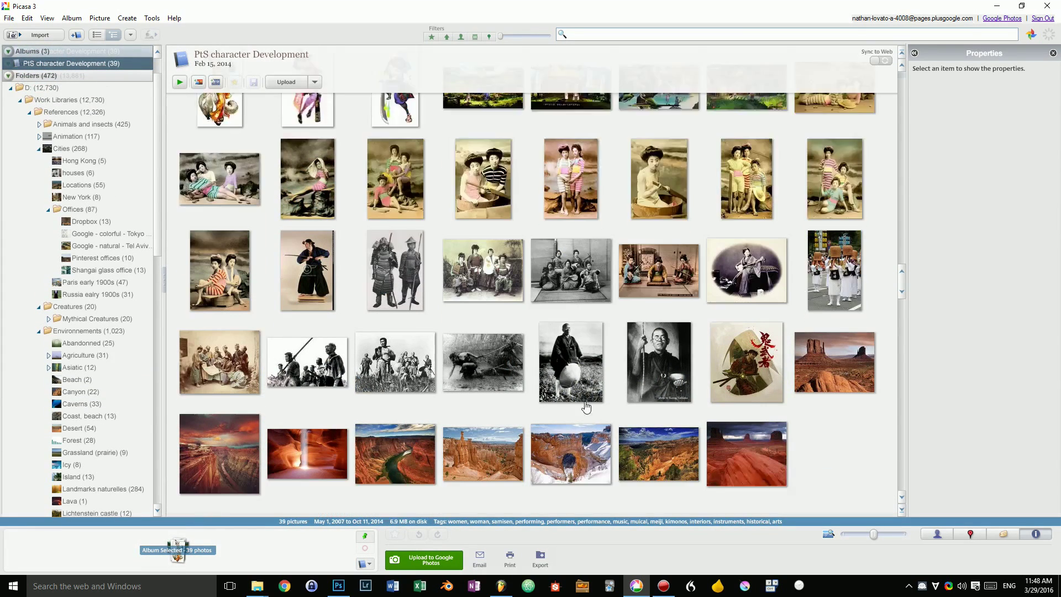
left_click(814, 251)
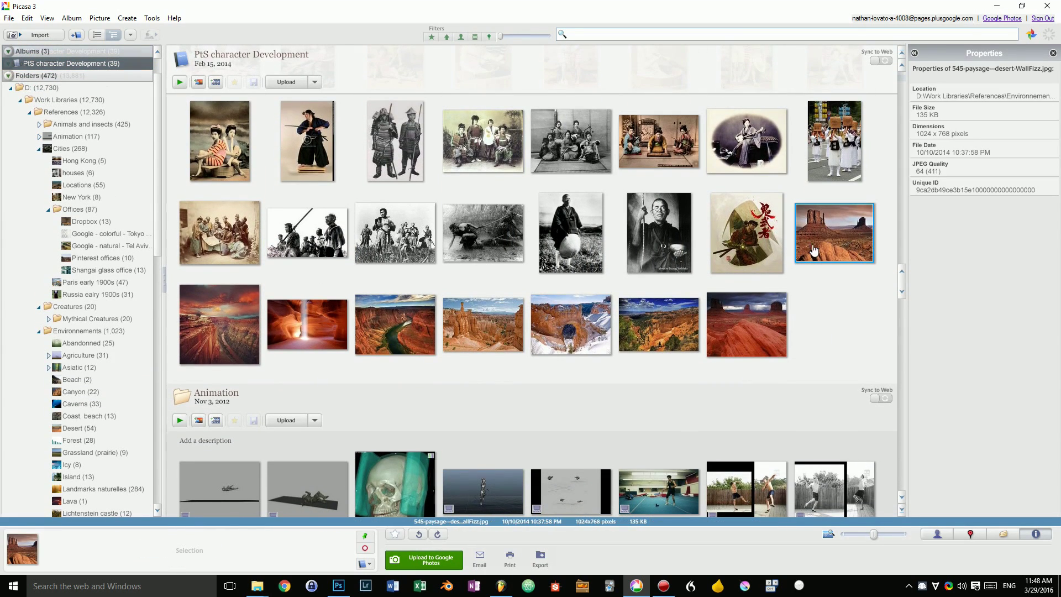
left_click(735, 327, "shift")
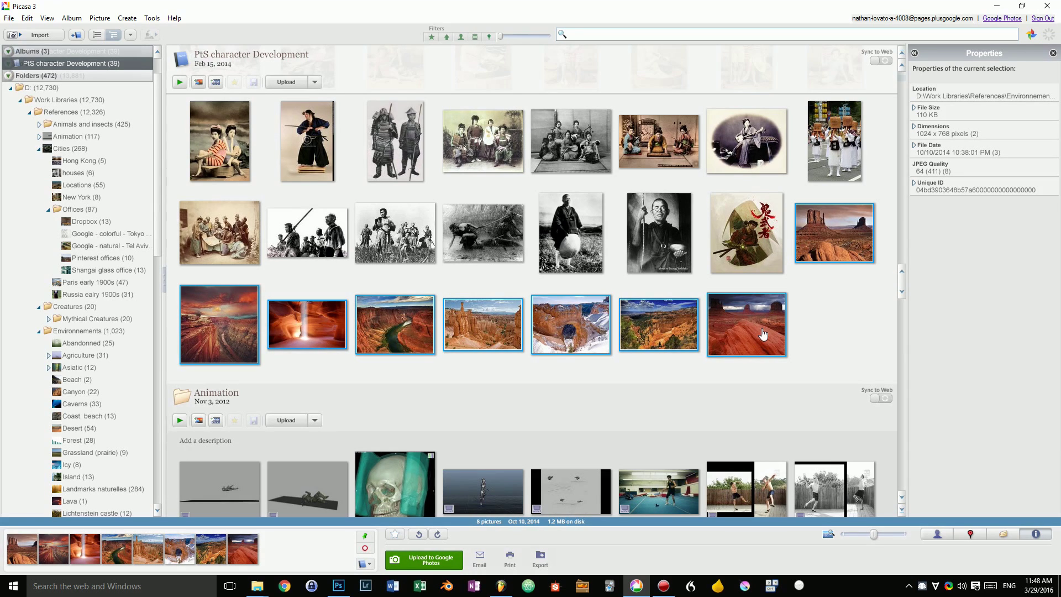
key("Delete")
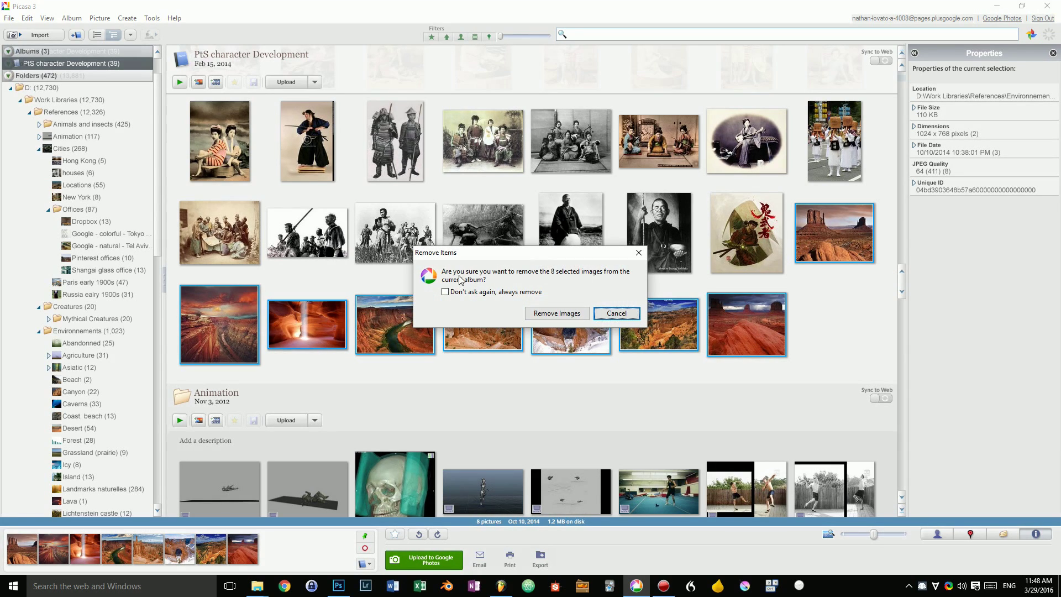
left_click(456, 292)
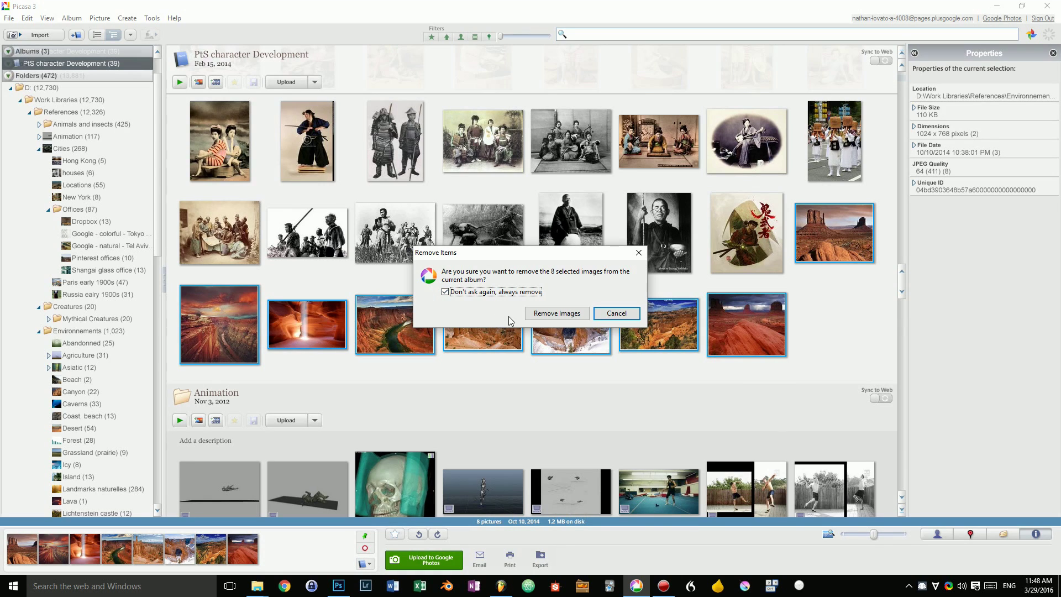
left_click(577, 313)
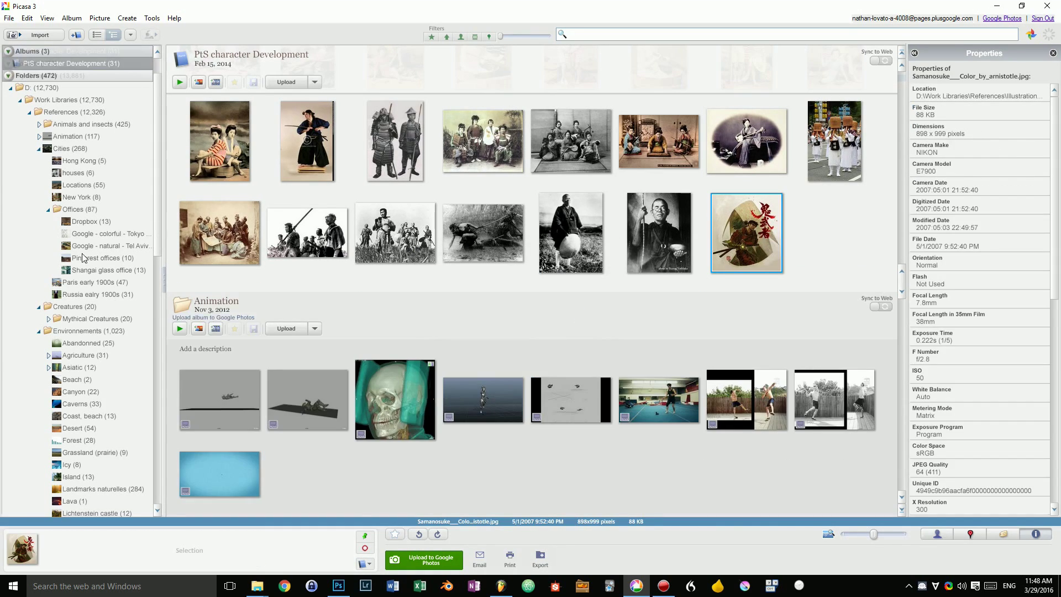
Delete the colourful-seating office photo from the Google - natural - Tel Aviv folder.
left_click(117, 282)
left_click(105, 247)
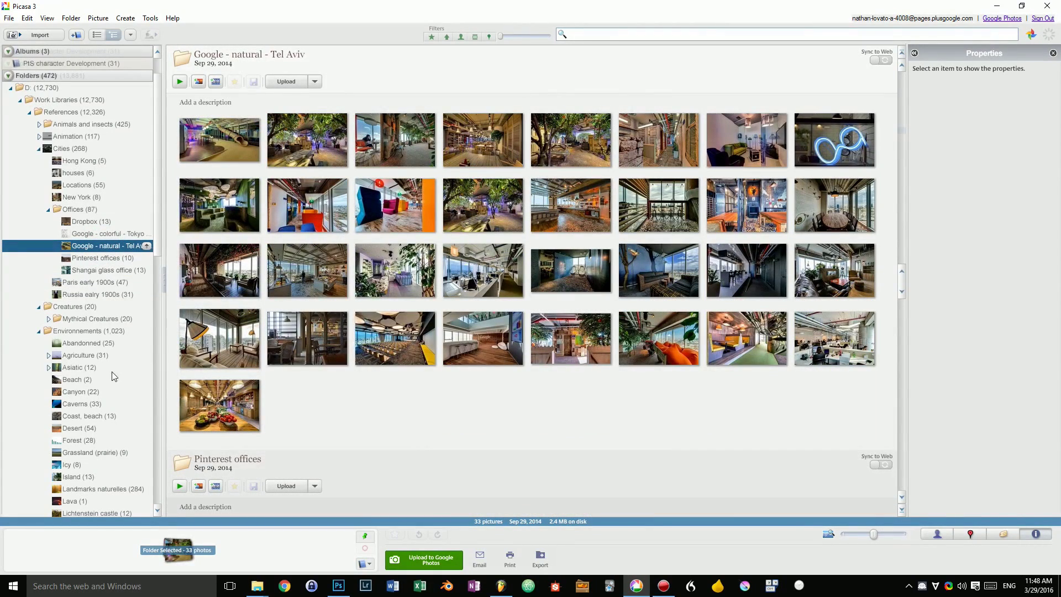
left_click(417, 220)
key("Delete")
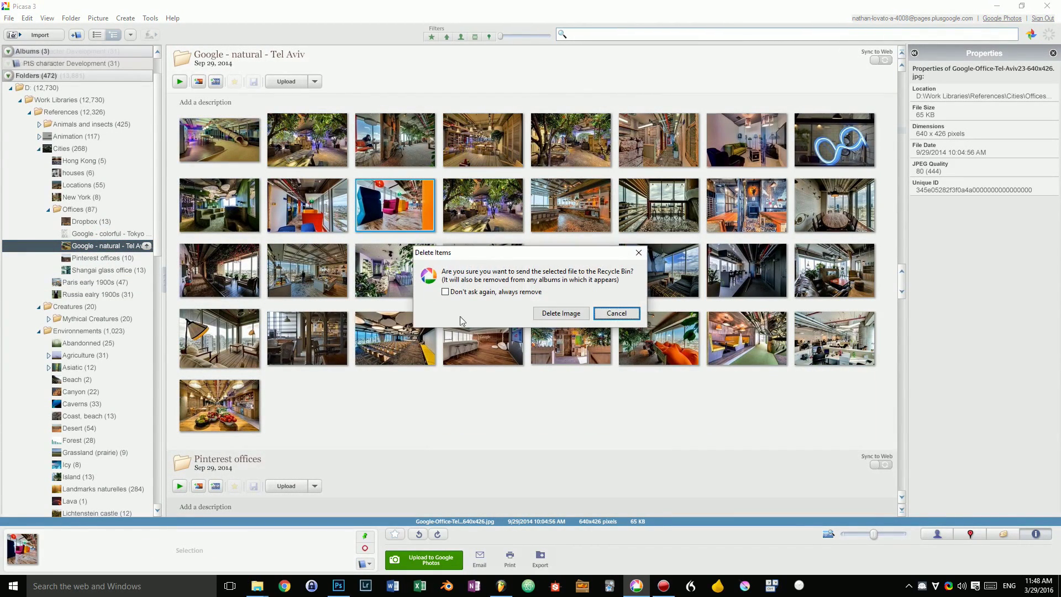
left_click(561, 313)
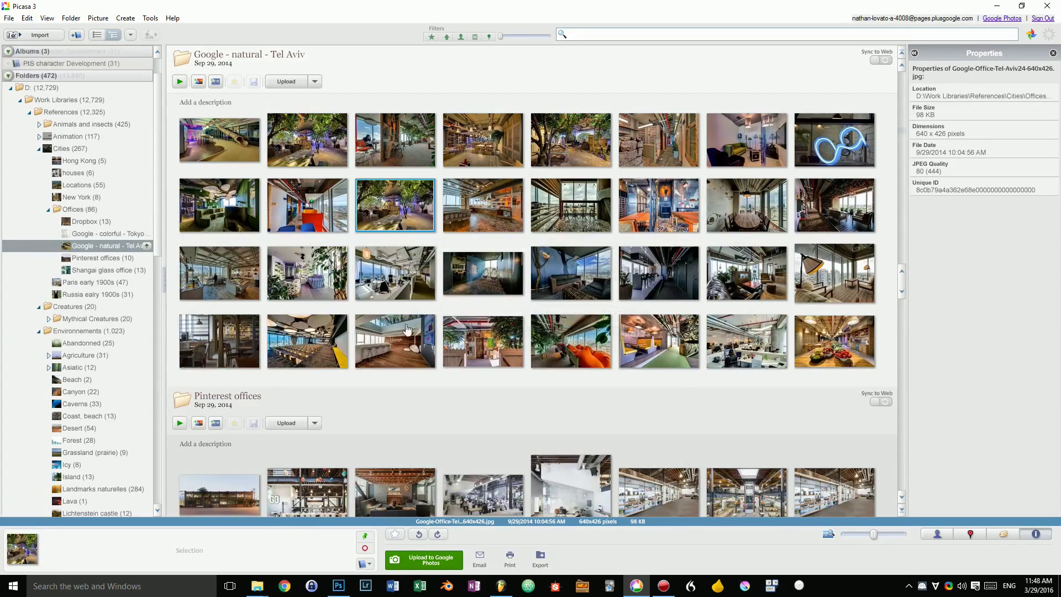
Switch between the Starred Photos, PtS character Development and Recently Updated albums to view them.
left_click(50, 76)
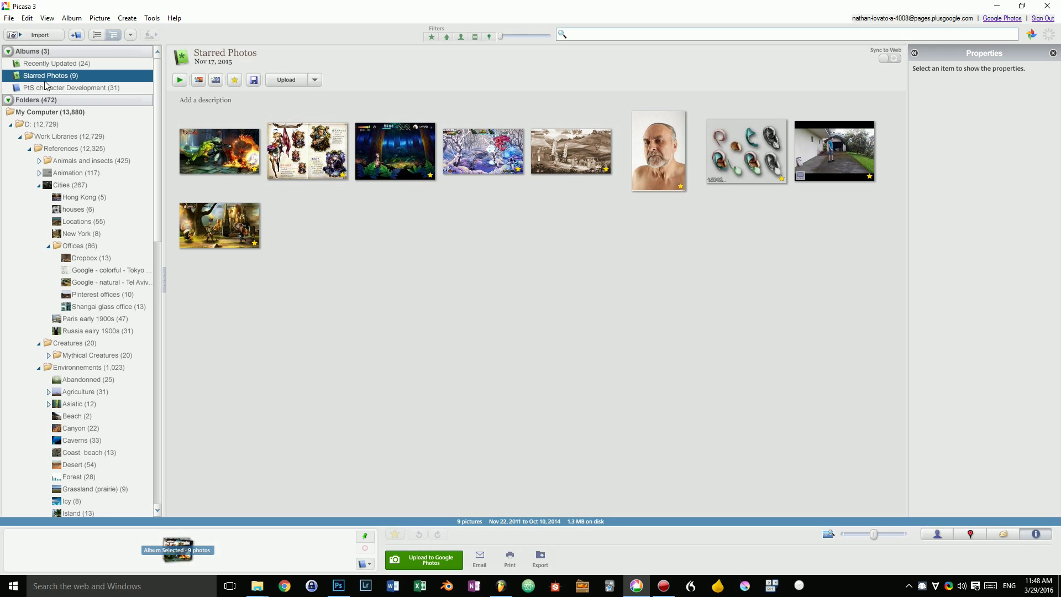
left_click(83, 90)
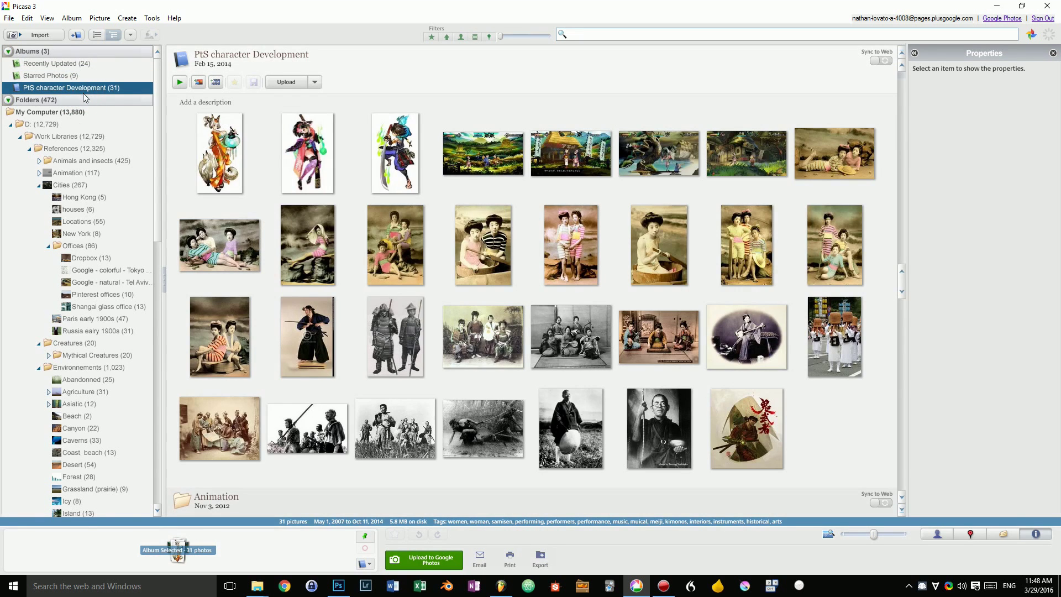
left_click(80, 76)
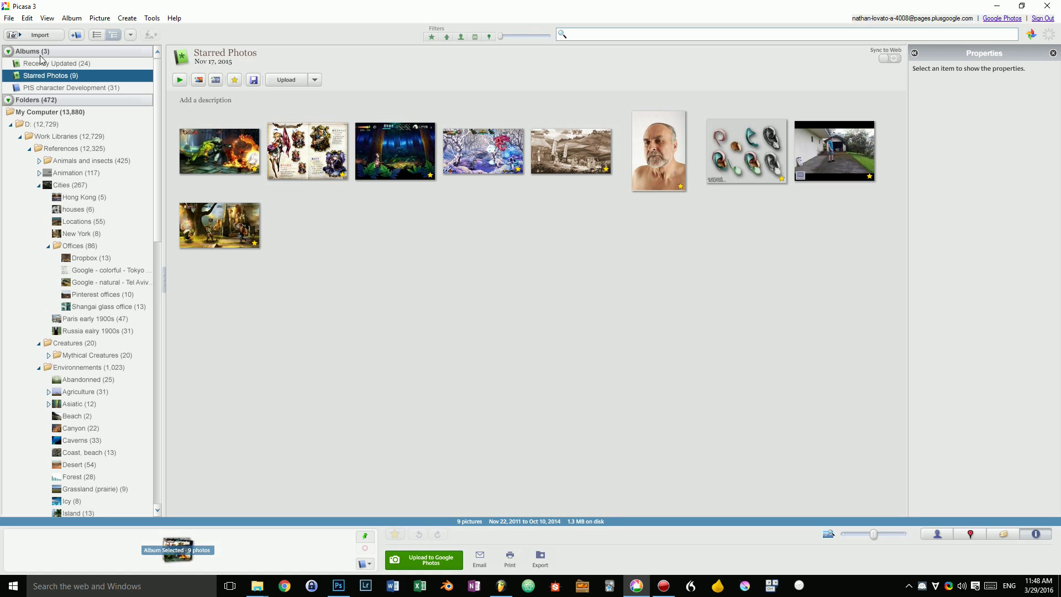
left_click(56, 64)
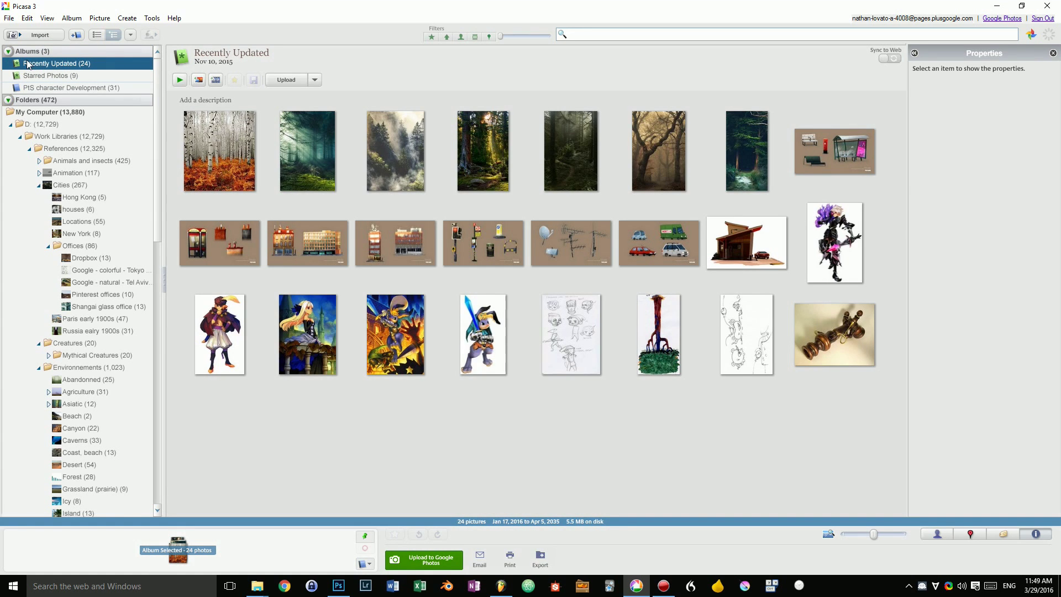
left_click(79, 89)
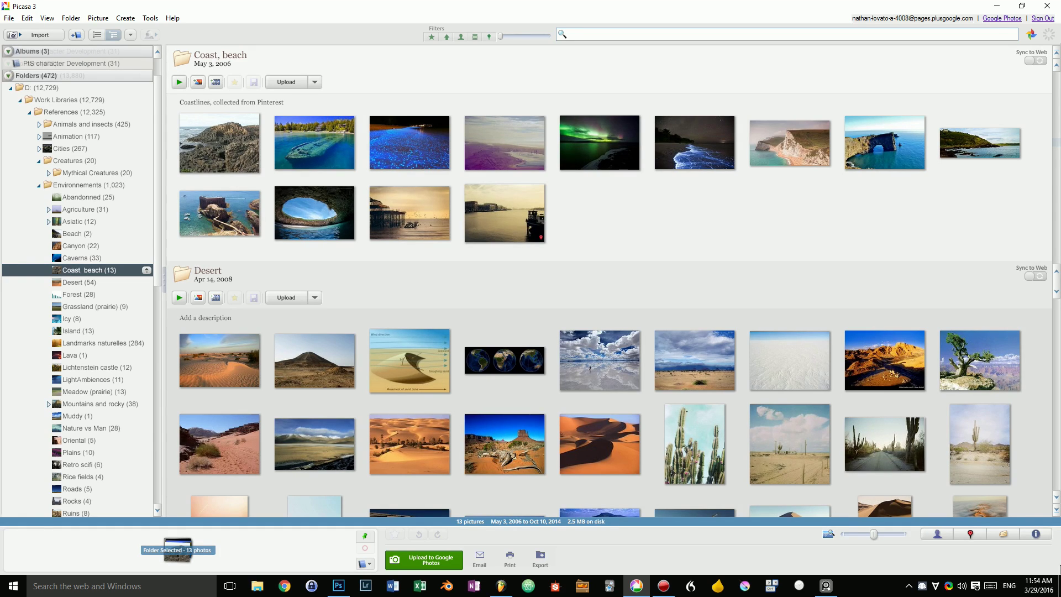
Marquee-select seven coast photos, briefly show their tags, then clear the selection.
left_click_drag(1001, 219, 534, 169)
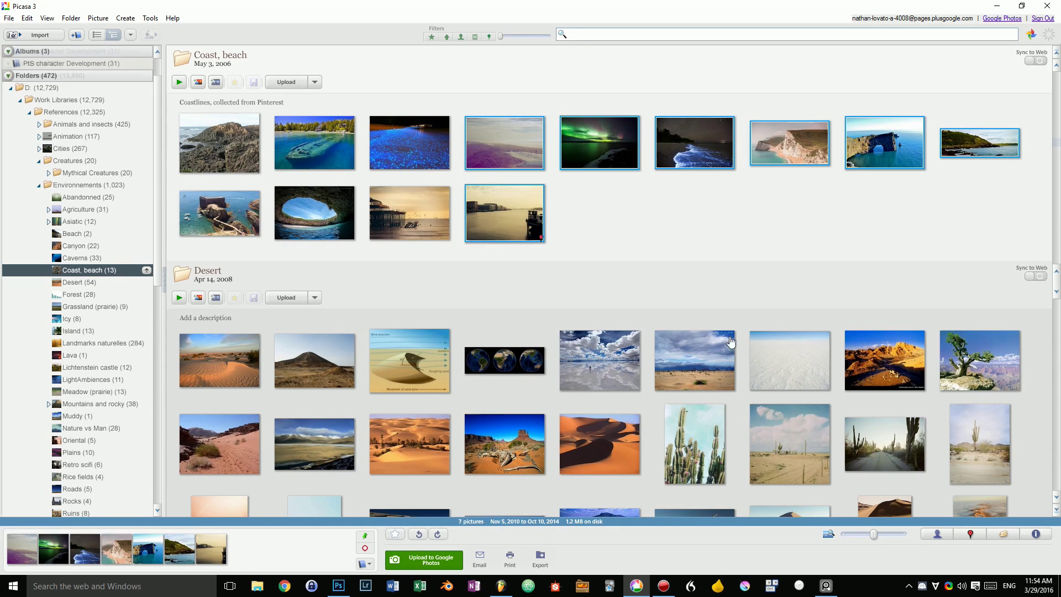
left_click(1004, 533)
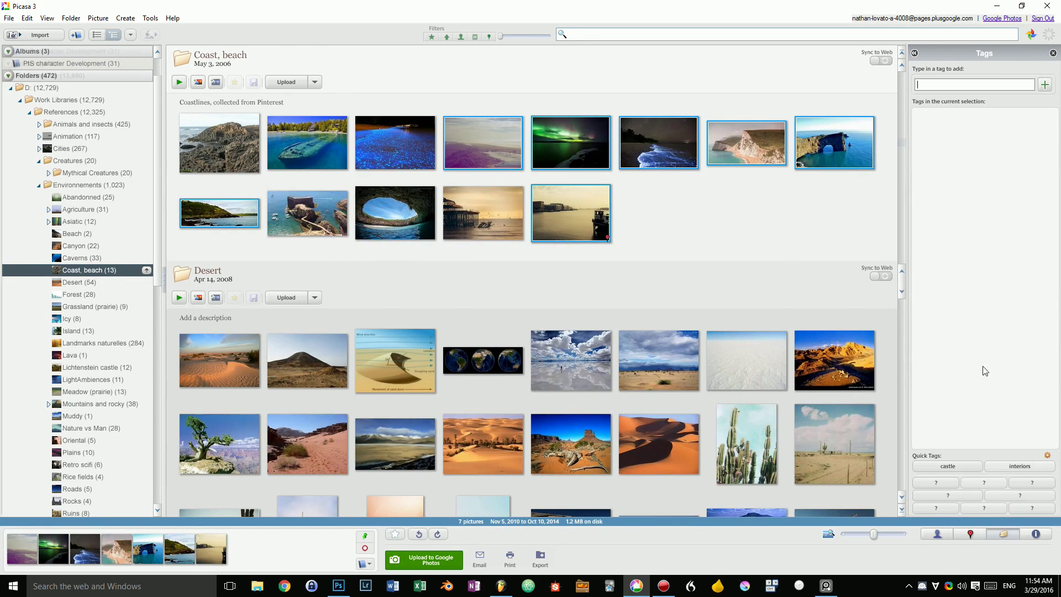
left_click(1004, 533)
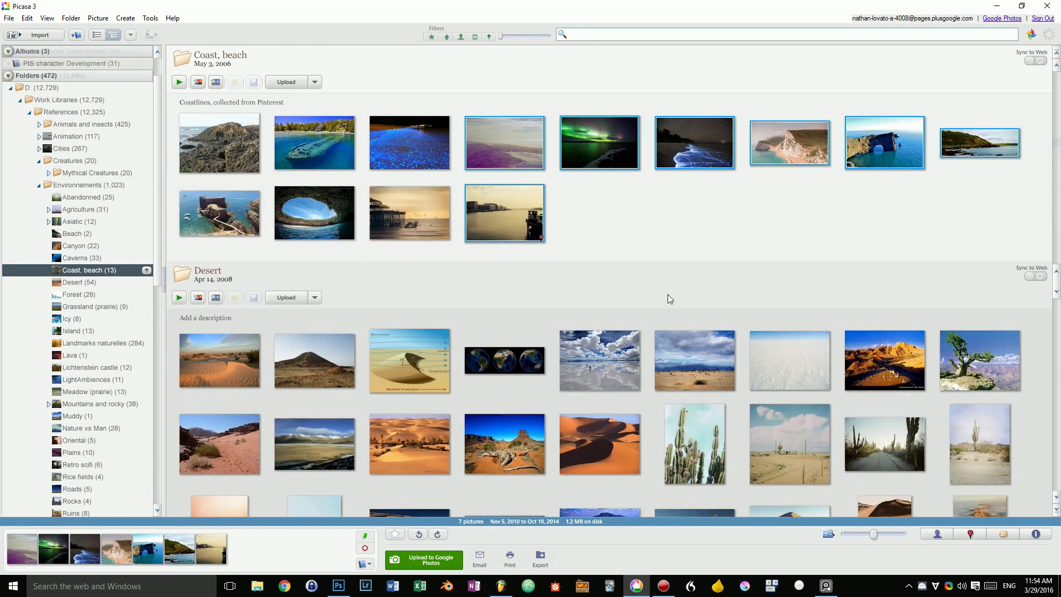
left_click(578, 218)
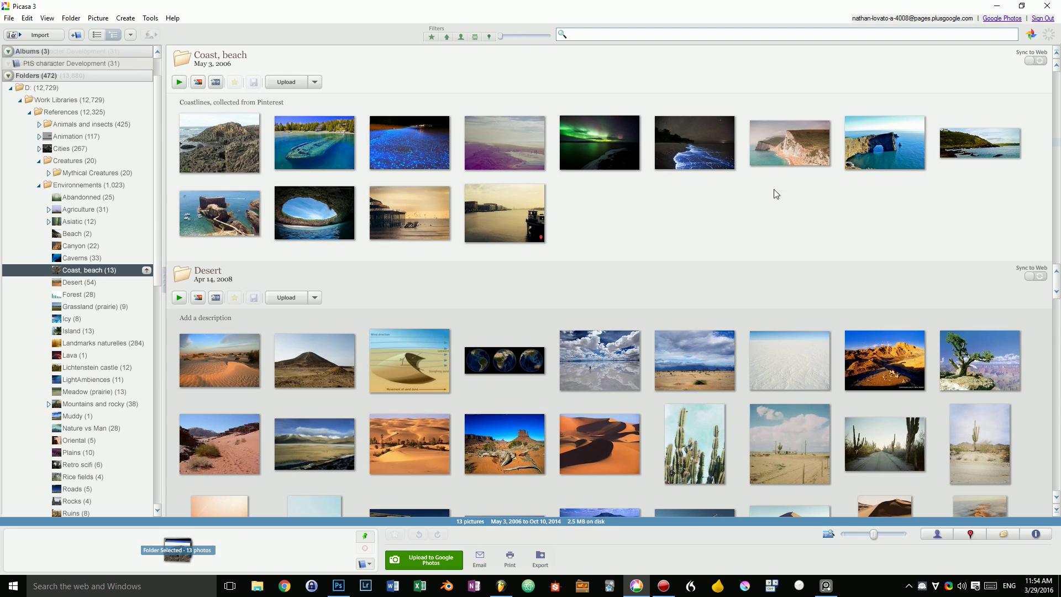
Try marquee selections of the aurora, waves, cliff, pier and boat photos in Coast, beach.
left_click(628, 142)
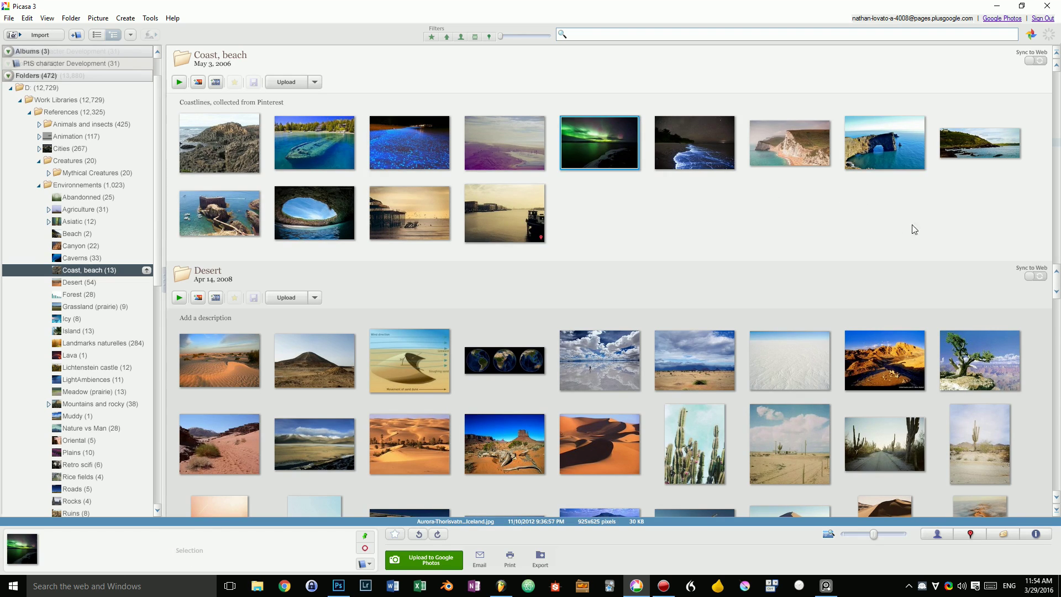
left_click_drag(1025, 222, 565, 129)
left_click_drag(502, 263, 296, 137)
left_click_drag(584, 196, 1018, 166)
left_click_drag(612, 221, 414, 201)
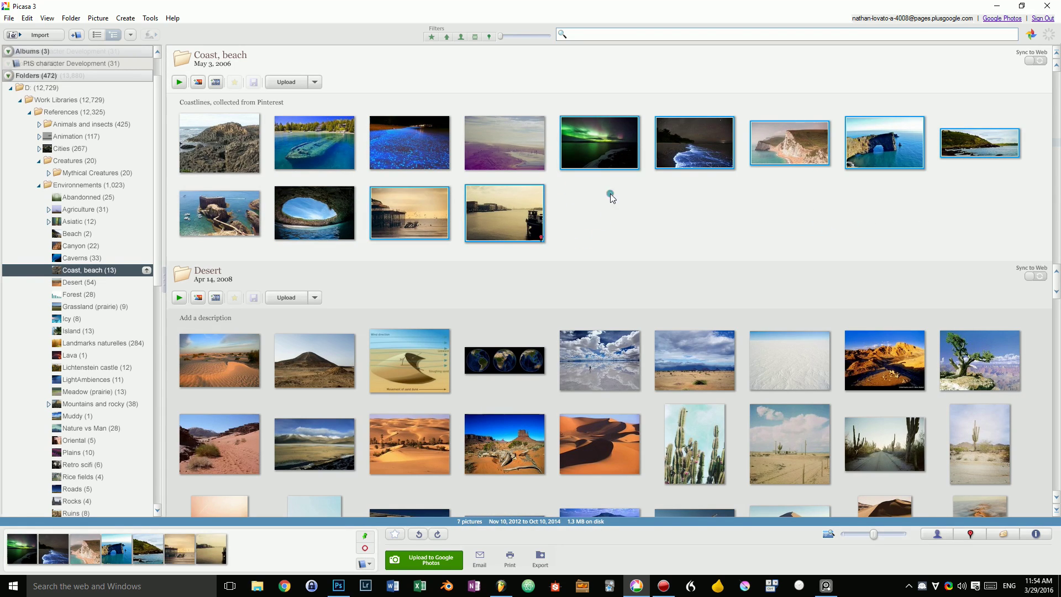
left_click_drag(611, 195, 998, 138)
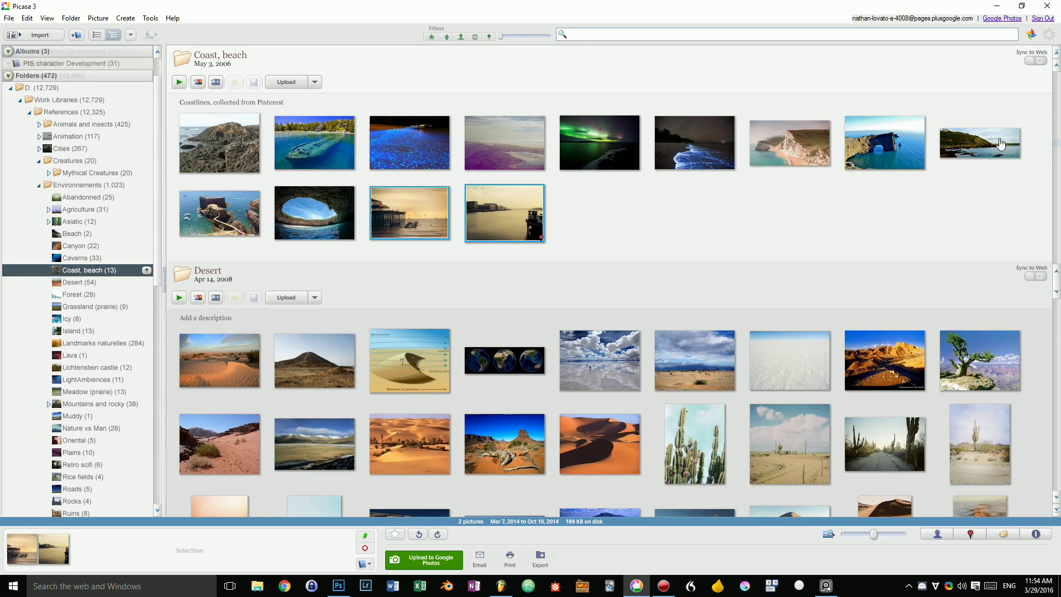
Select the first seven coast photos as one range.
left_click(231, 148)
left_click(789, 141, "shift")
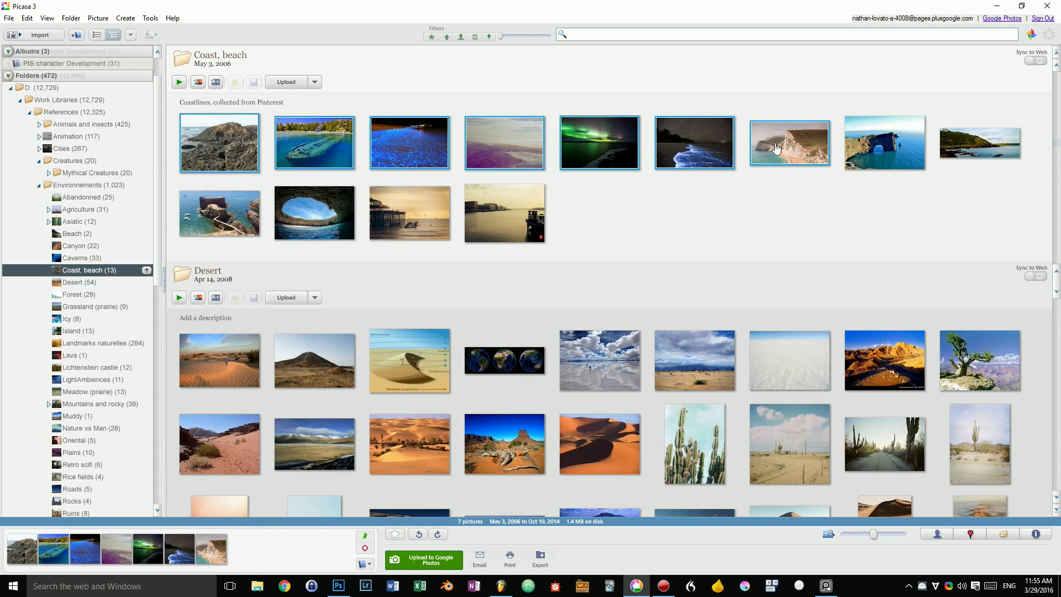
left_click(757, 221)
Select coast photos plus the boat, rock and cave-arch shots and hold them in the Photo Tray.
left_click_drag(624, 218, 965, 135)
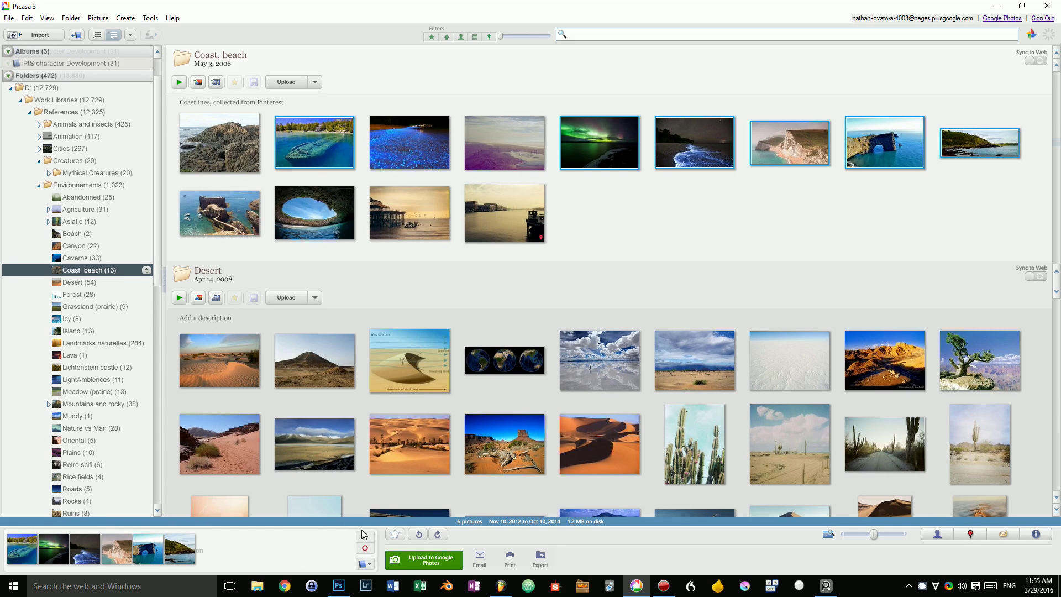
scroll(912, 320, "up", 2)
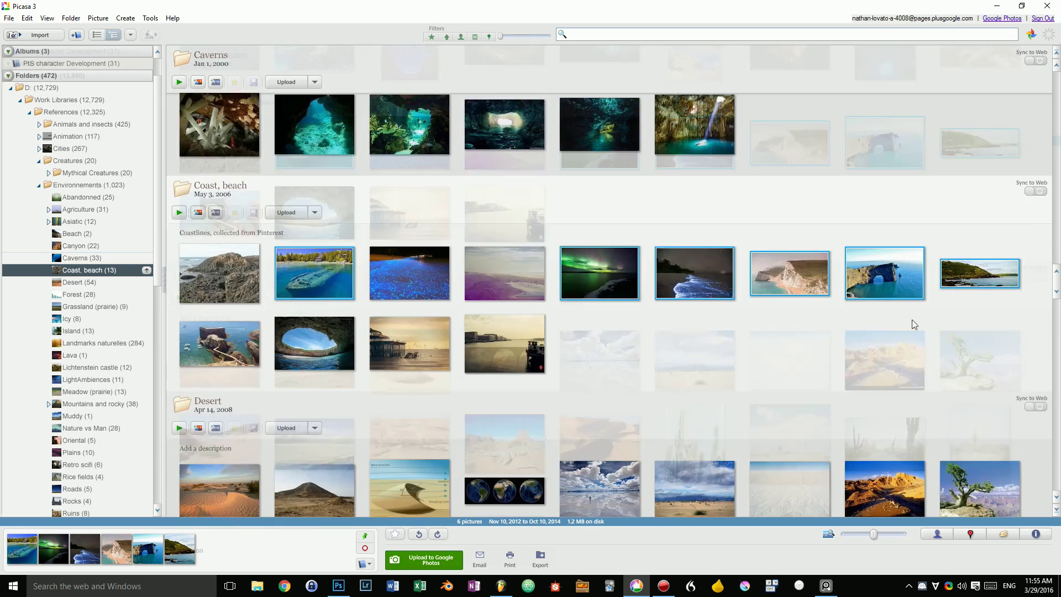
left_click_drag(1008, 317, 773, 271)
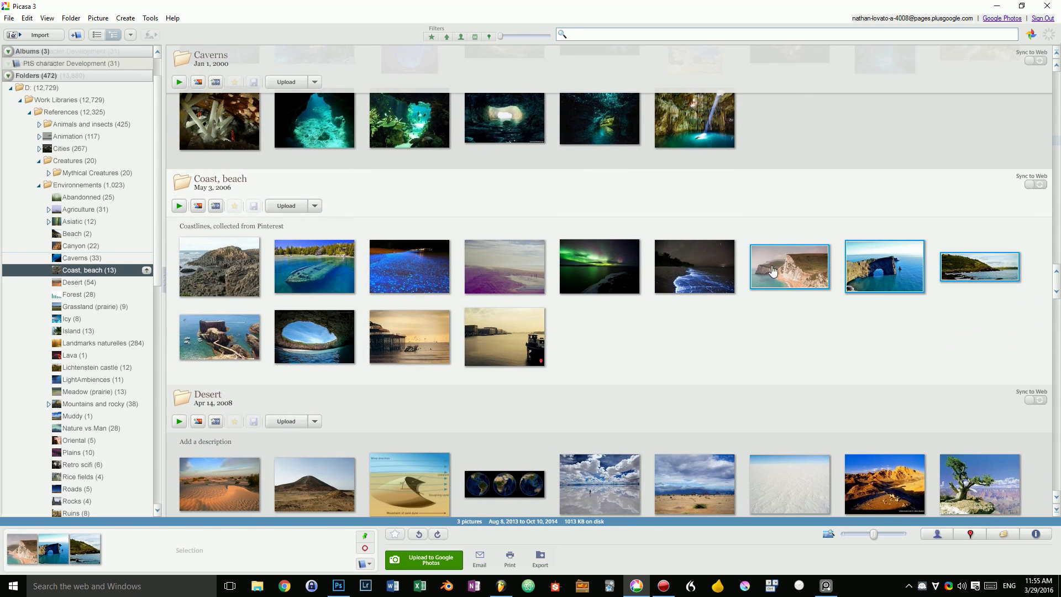
left_click(302, 260, "ctrl")
left_click(216, 340, "ctrl")
left_click(302, 343, "ctrl")
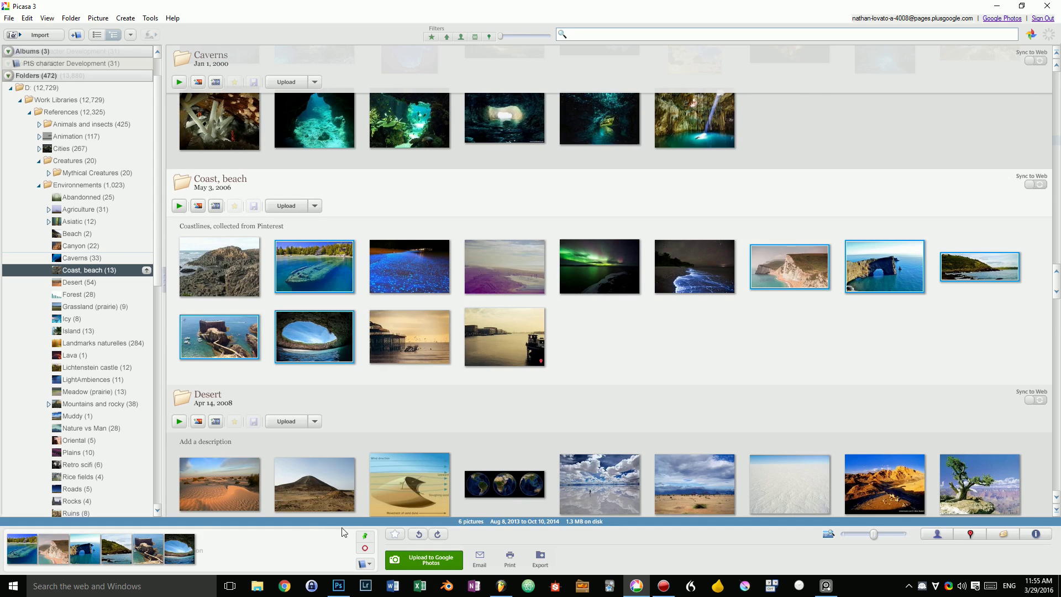
left_click(364, 536)
Add seven Caverns photos, including underwater shaft, glowing, waterfall and green caves, and hold them all.
scroll(299, 295, "up", 3)
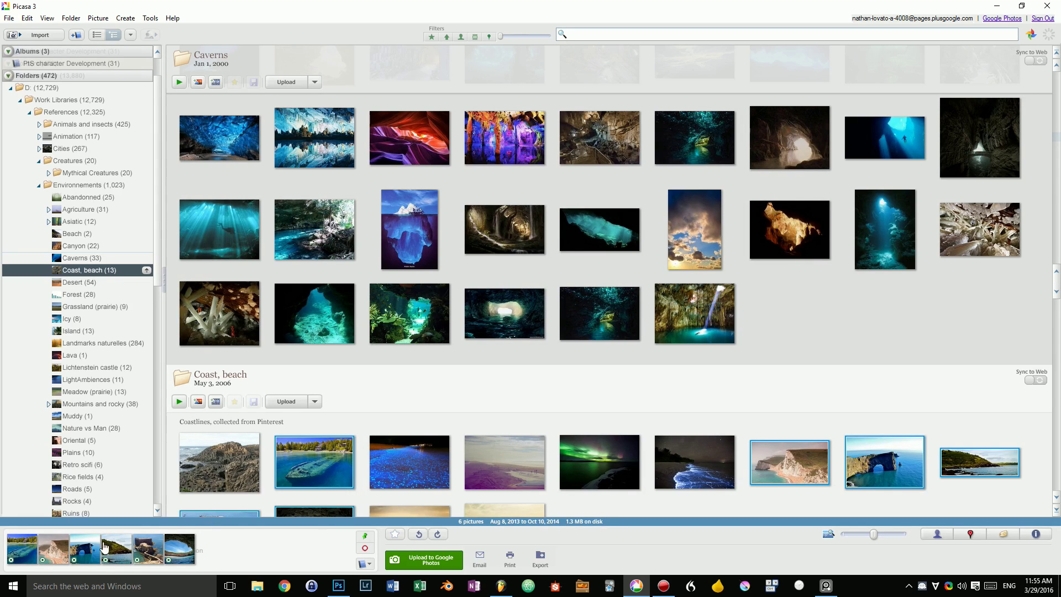
scroll(888, 292, "up", 10)
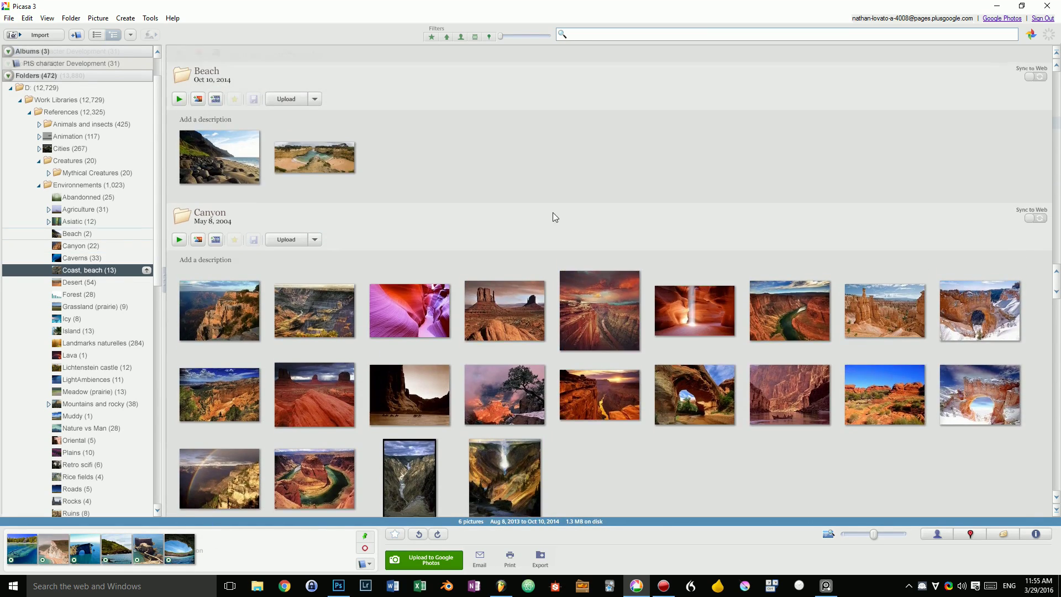
scroll(553, 212, "down", 5)
scroll(724, 284, "down", 3)
left_click(885, 269)
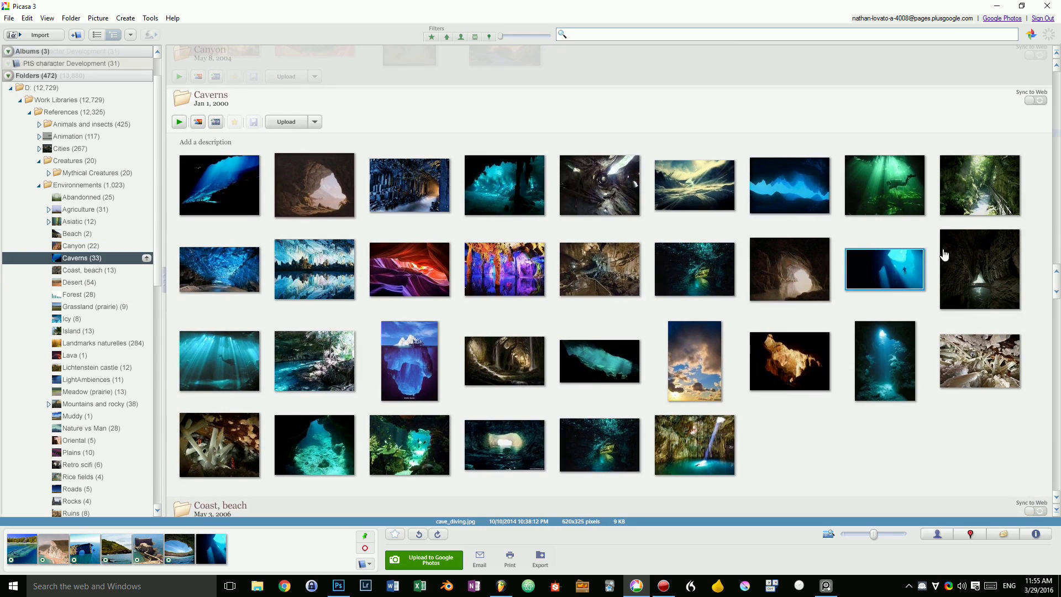
left_click(892, 193, "ctrl")
left_click(885, 365, "ctrl")
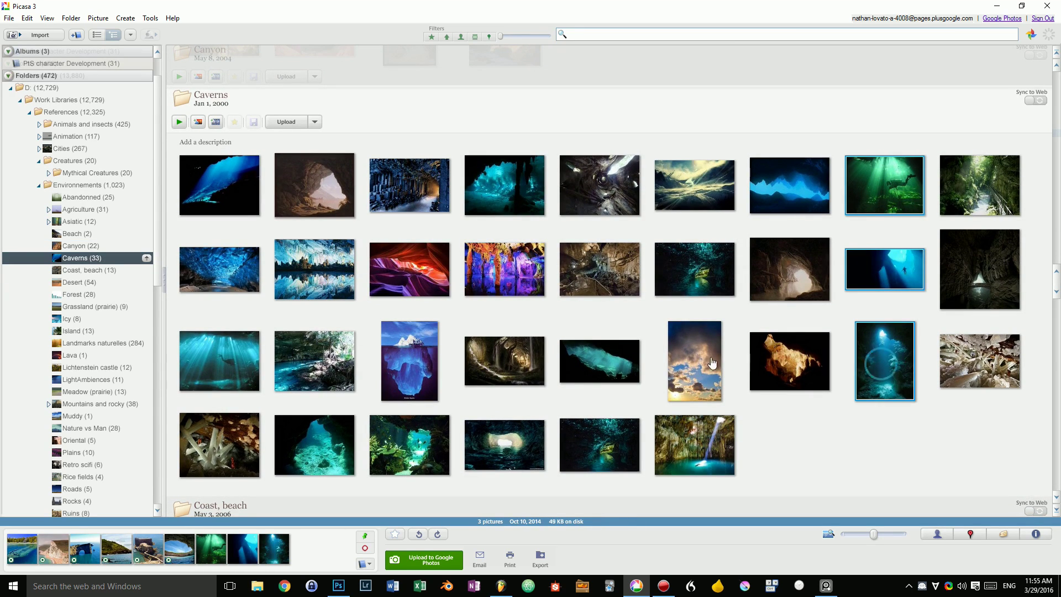
left_click(595, 376, "ctrl")
left_click(705, 438, "ctrl")
left_click(515, 452, "ctrl")
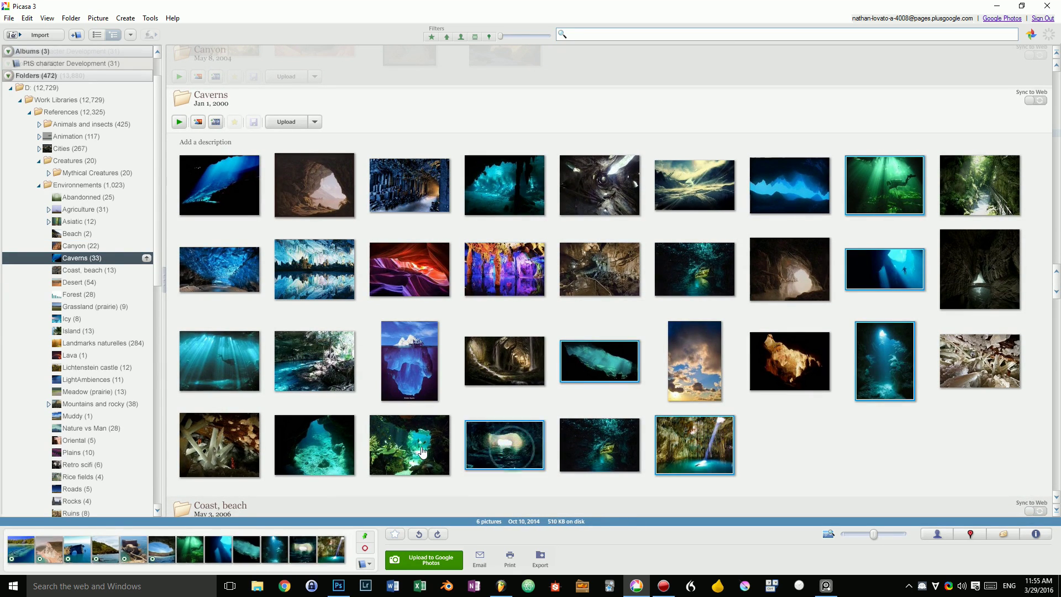
left_click(418, 451, "ctrl")
left_click(365, 537)
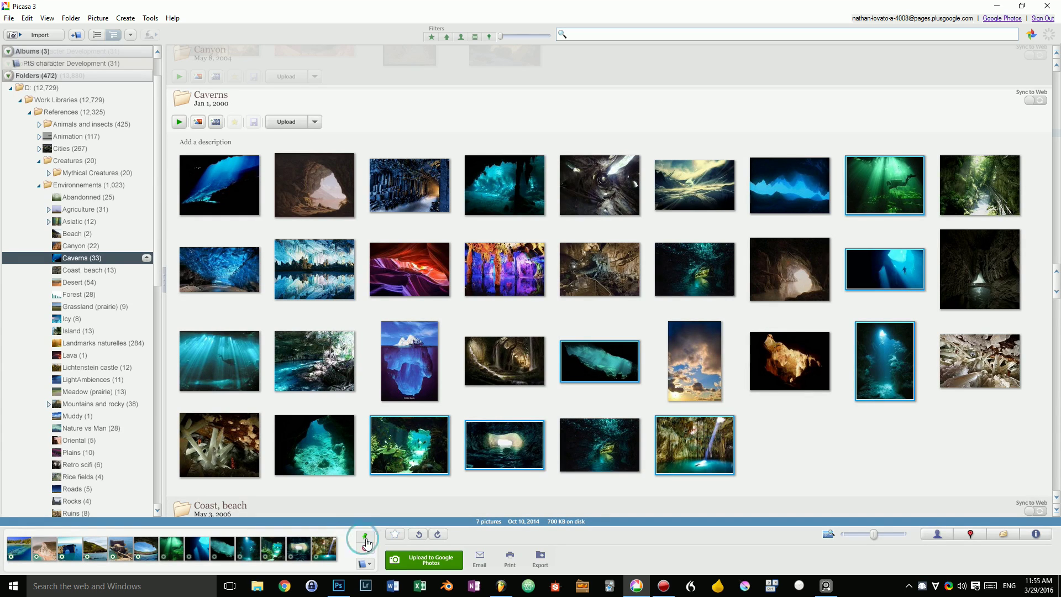
Add the underwater-rays cave photo, glance at the Abandonned folder, then return to Caverns.
left_click(214, 362)
scroll(339, 235, "up", 15)
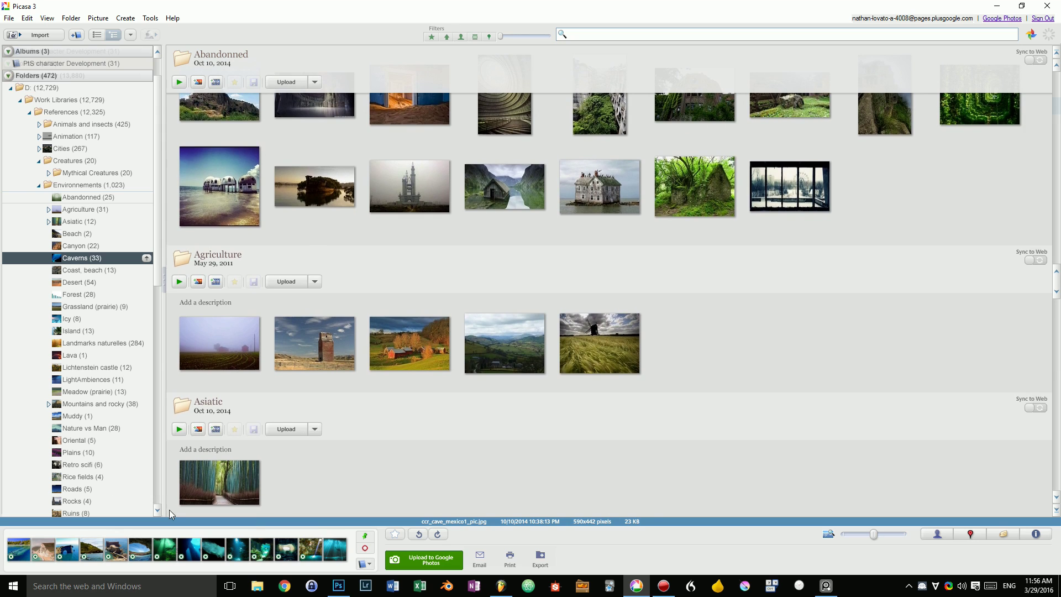
scroll(578, 468, "up", 4)
left_click(243, 374)
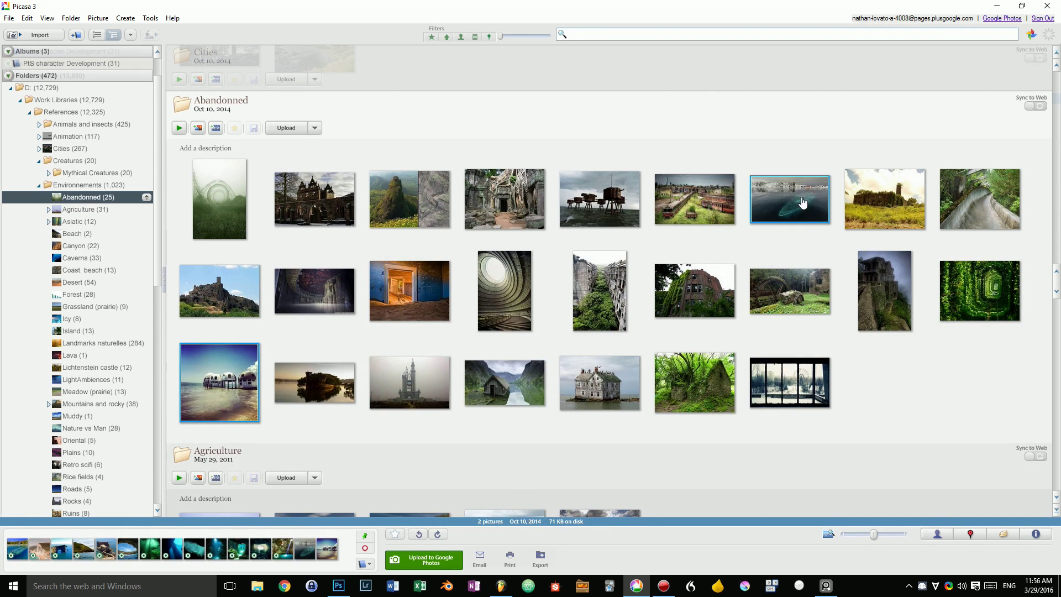
scroll(521, 227, "up", 5)
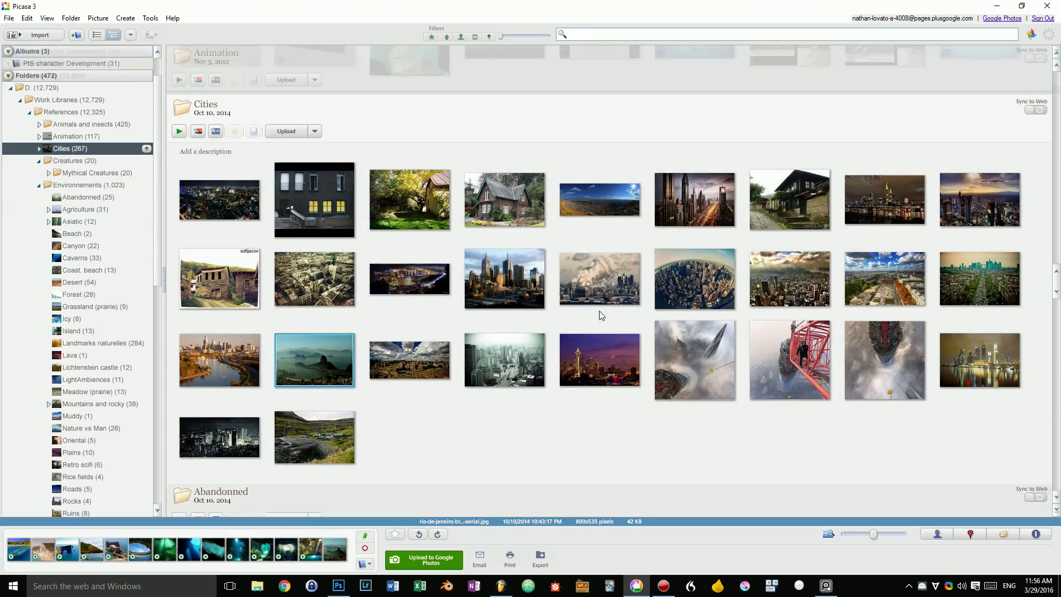
scroll(529, 261, "up", 5)
scroll(820, 367, "down", 7)
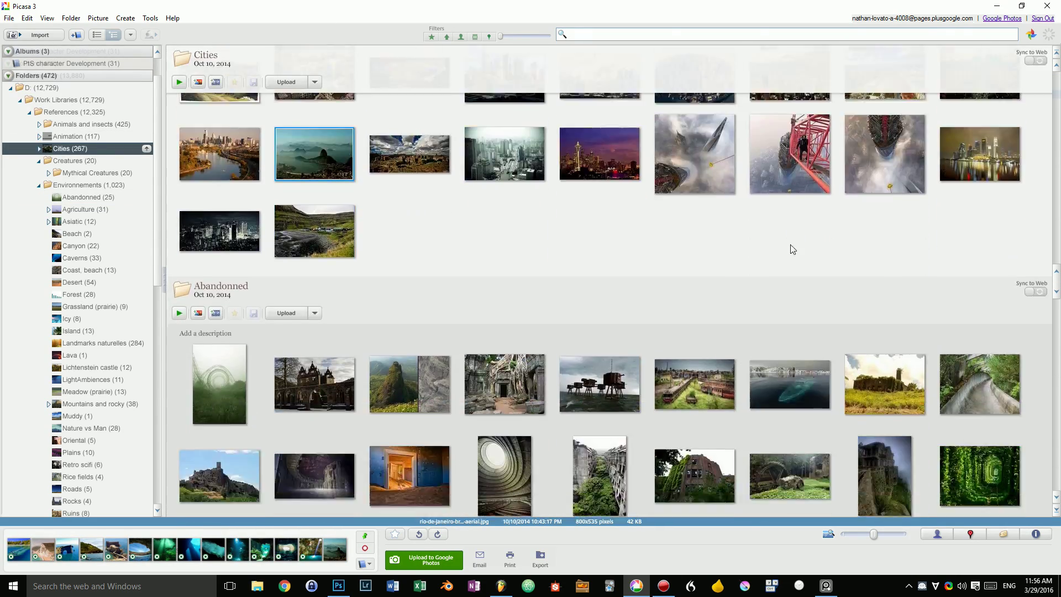
scroll(793, 249, "down", 15)
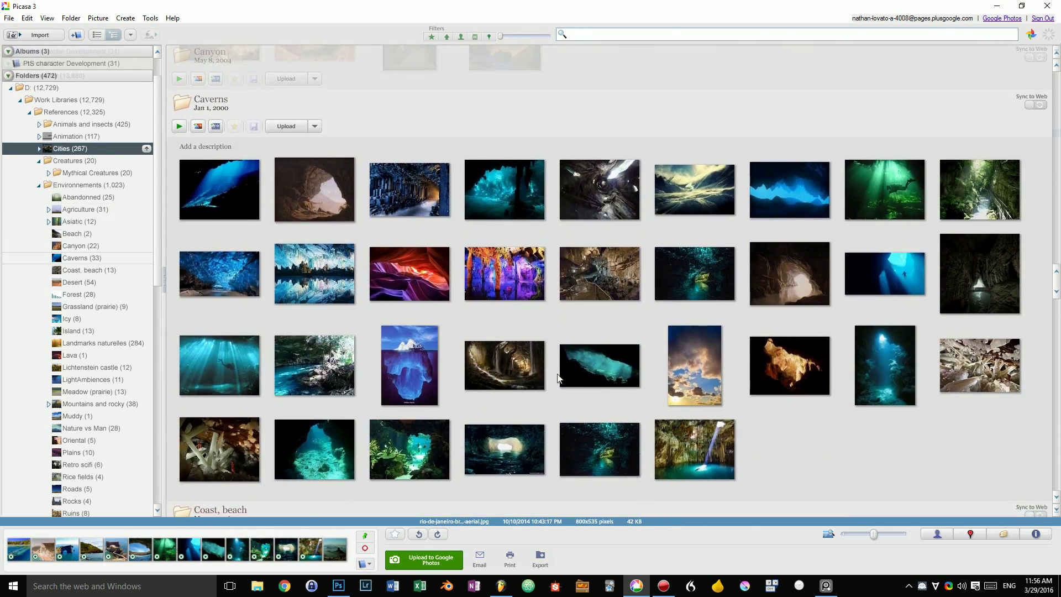
left_click(410, 303)
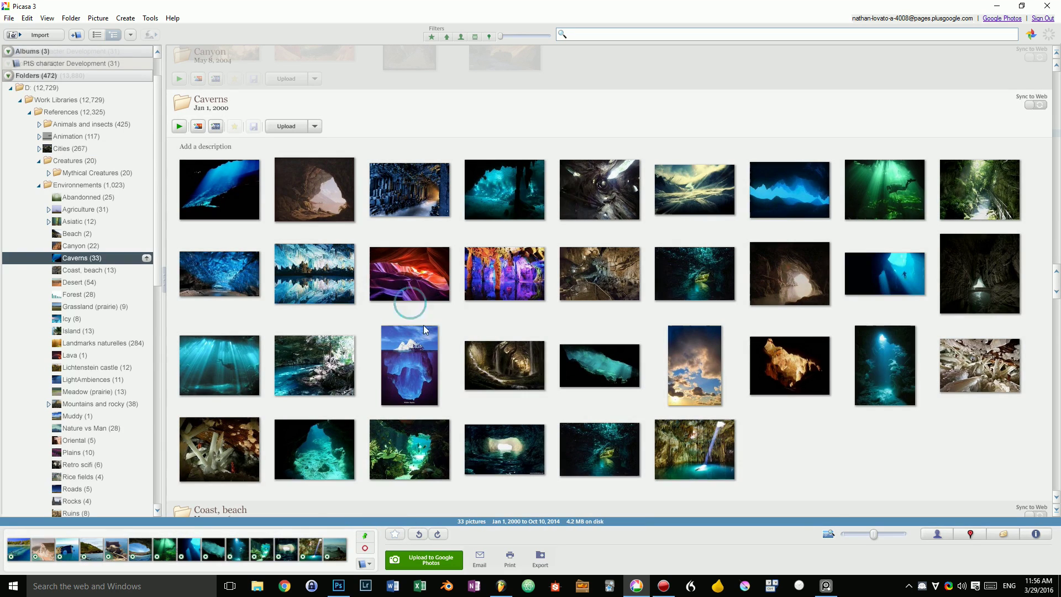
left_click(334, 549)
scroll(335, 549, "up", 1)
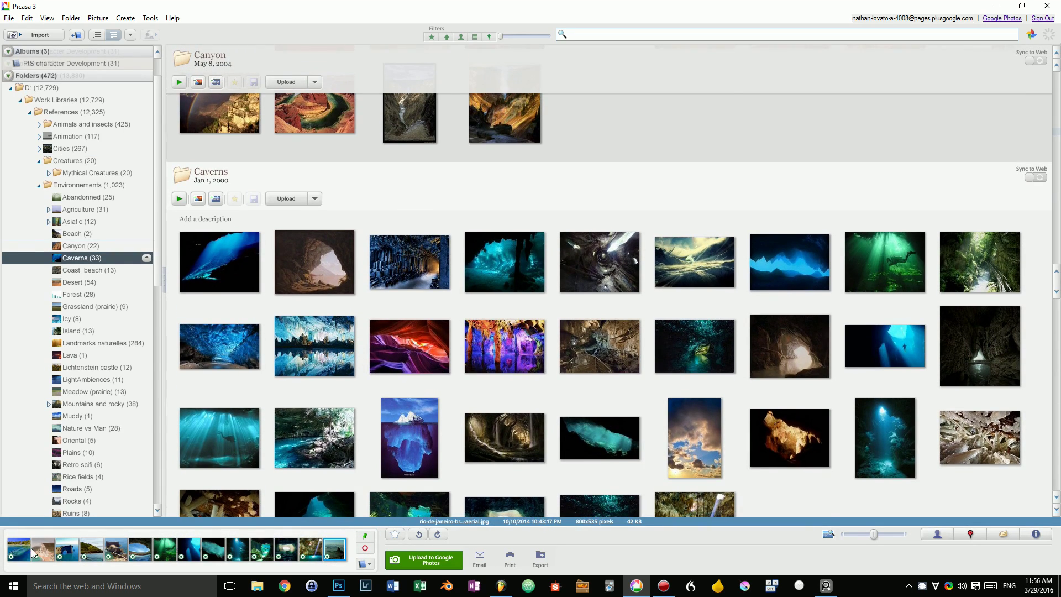
Tag all fourteen held photos with 'blue'.
left_click(32, 552, "shift")
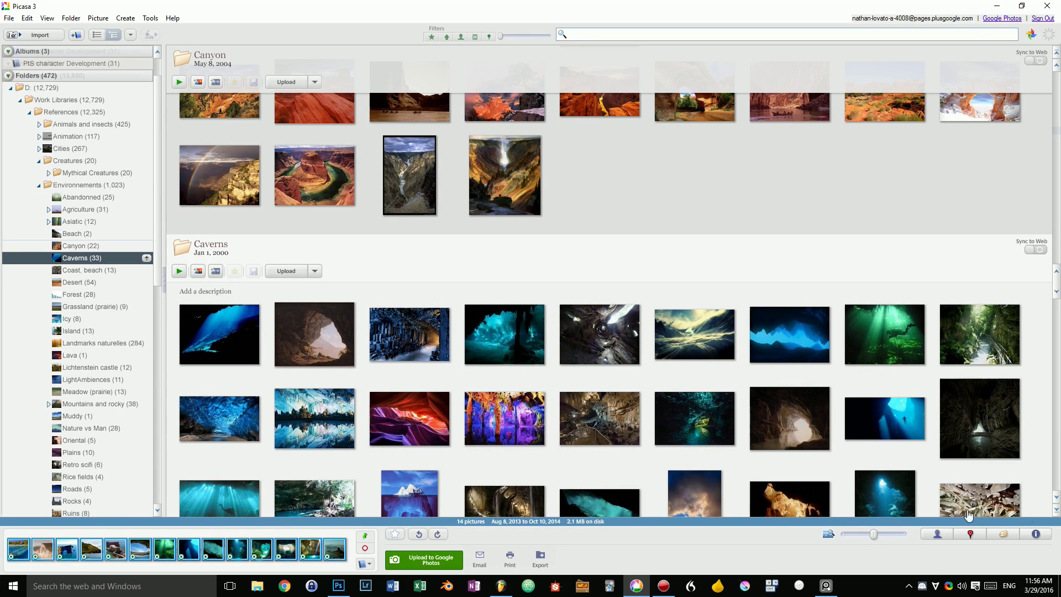
left_click(1003, 534)
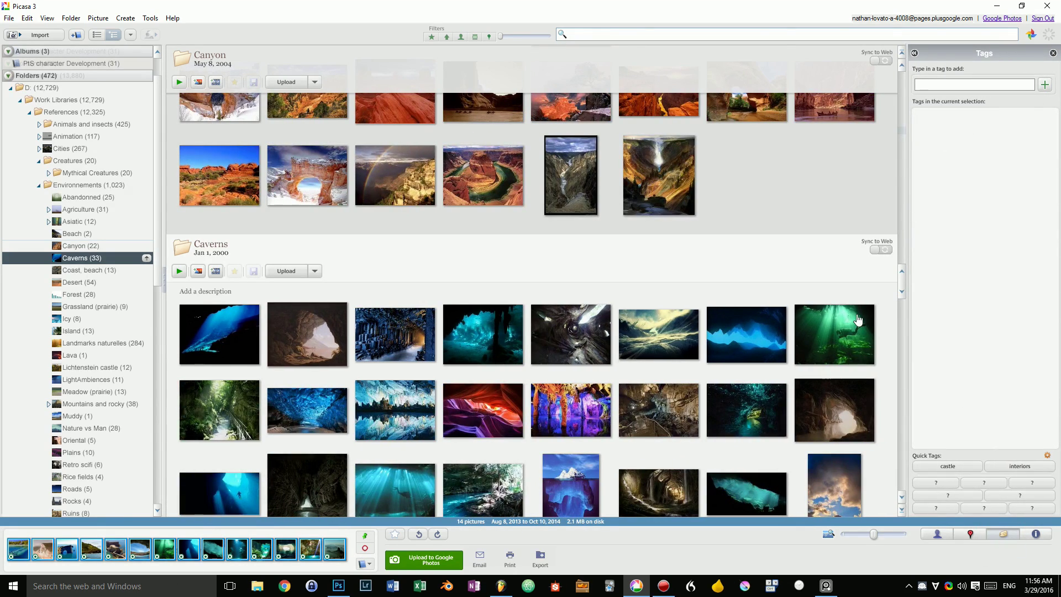
type("B")
type("bl")
type("ue")
key("Return")
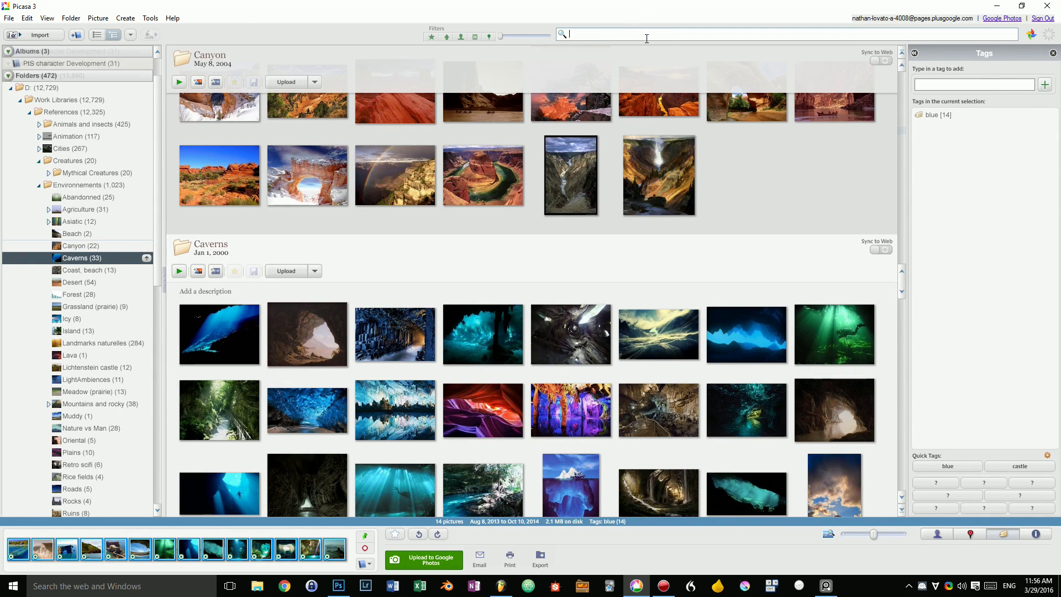
Search the library for 'blue', review the results, then clear the search.
type("blu")
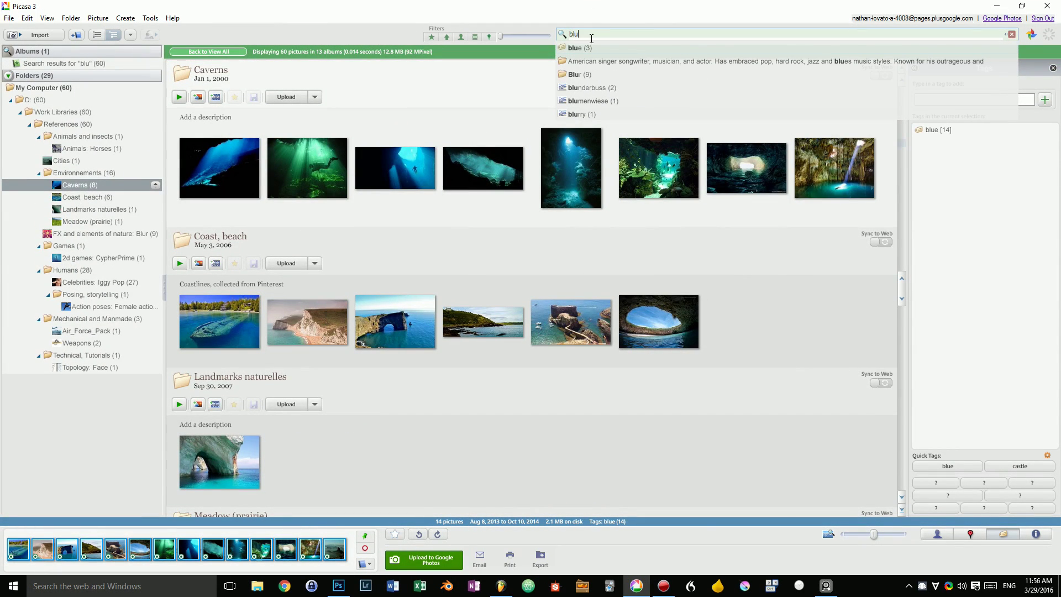
type("e")
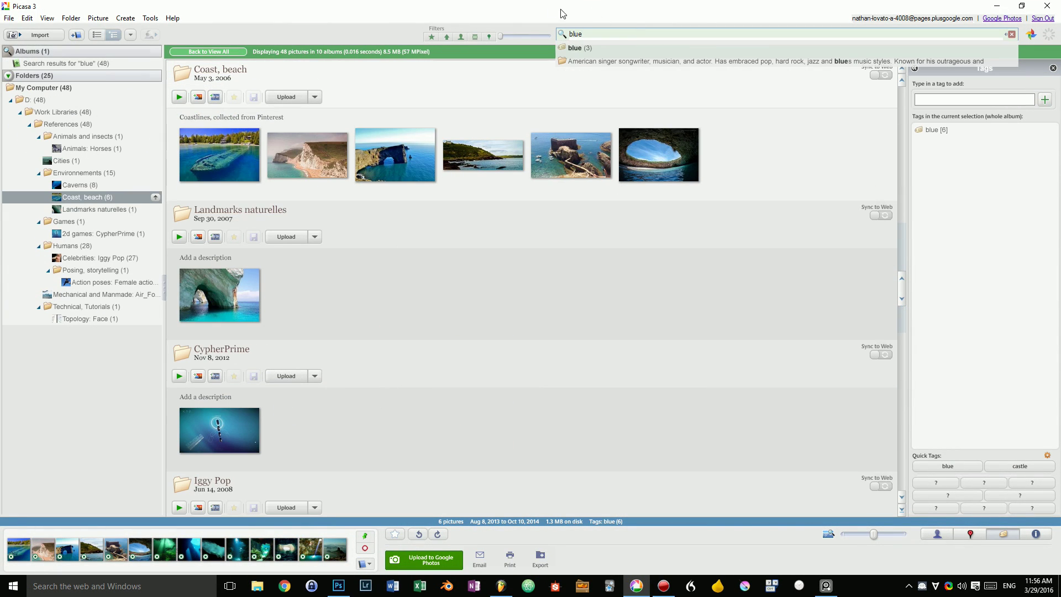
left_click(598, 47)
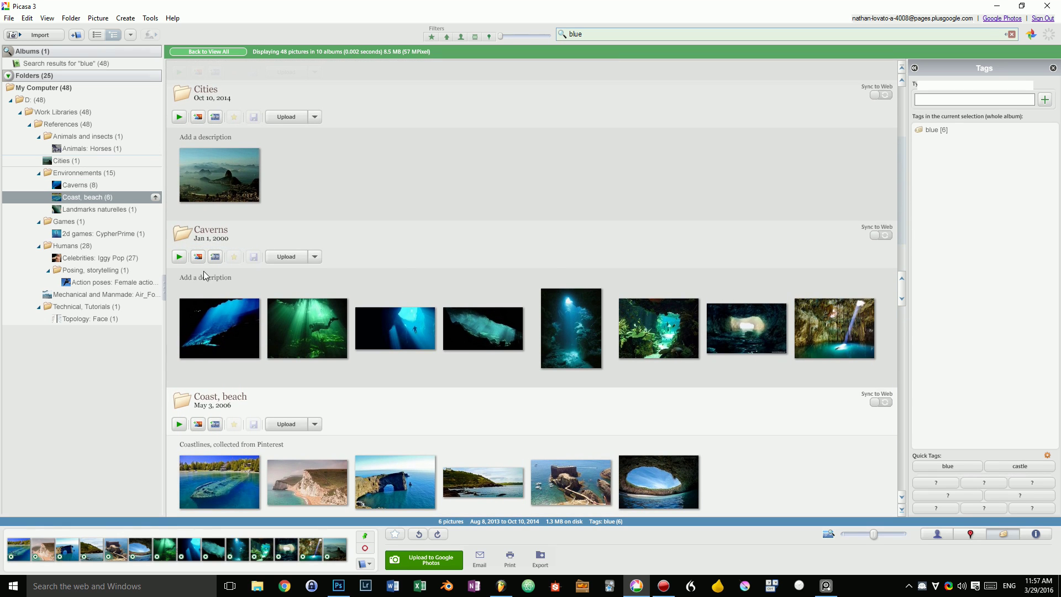
scroll(452, 292, "down", 3)
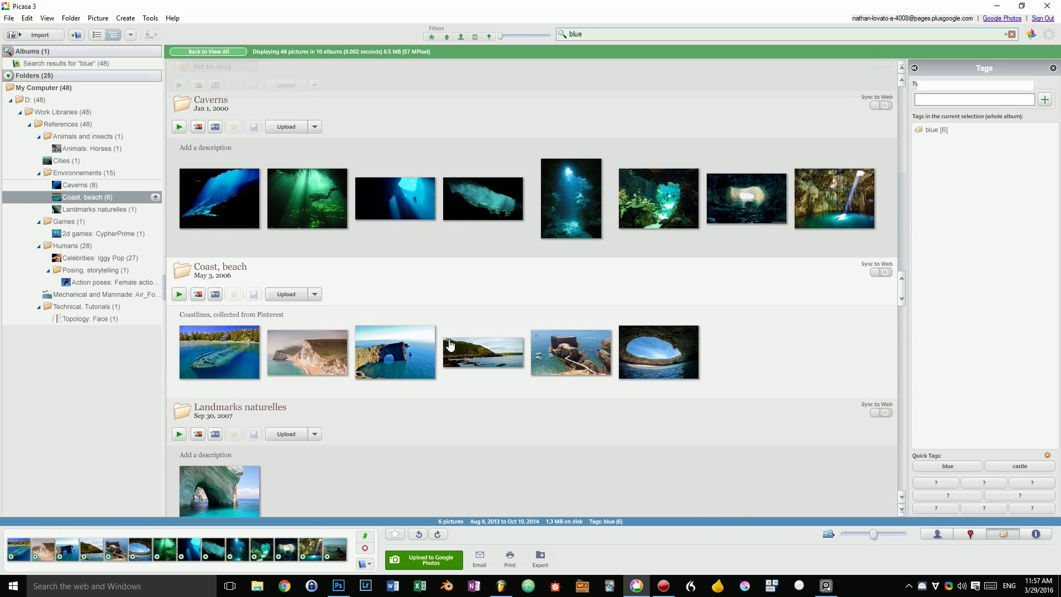
key("Escape")
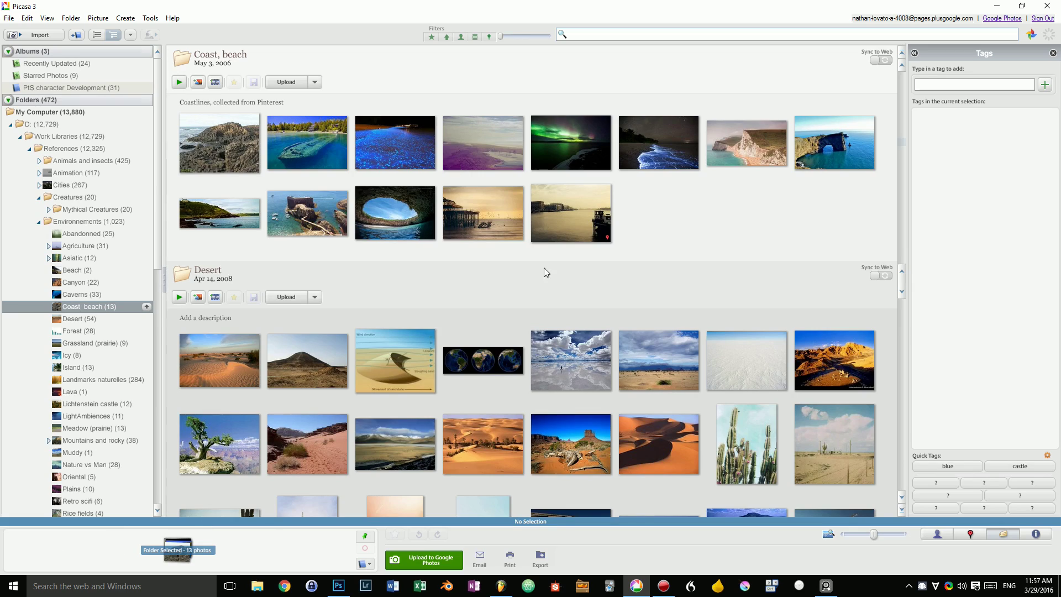
Drag five Desert photos onto the Coast, beach folder, then cancel the move.
scroll(547, 271, "down", 10)
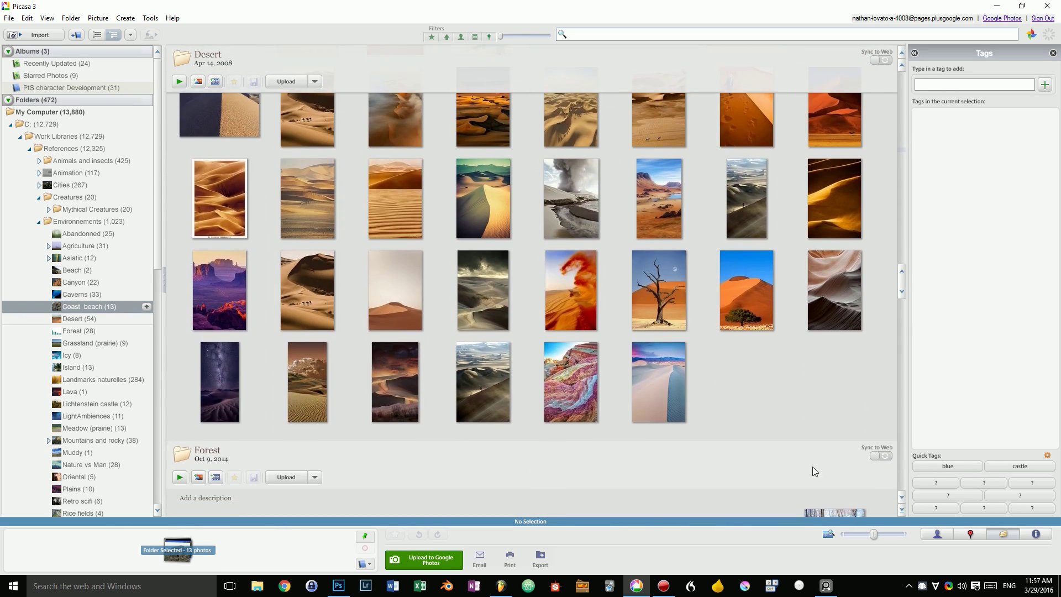
scroll(813, 468, "up", 10)
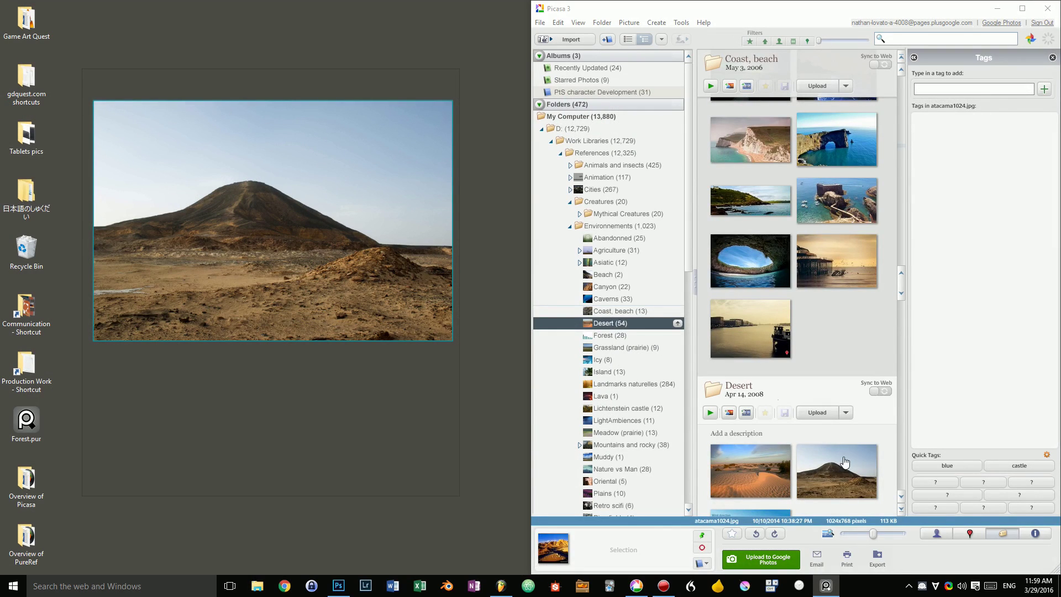
left_click(789, 142)
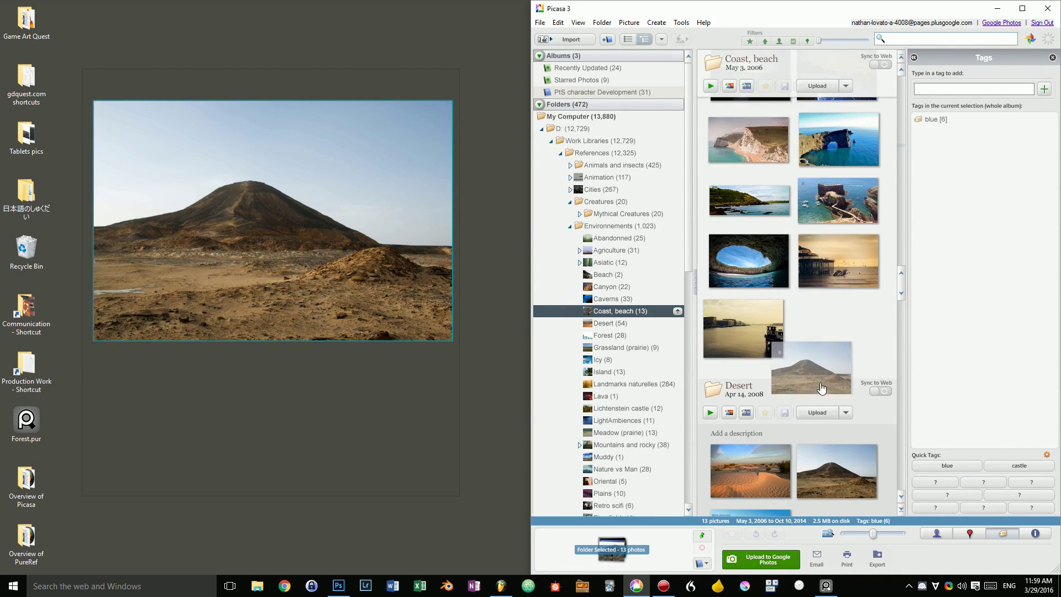
left_click(831, 473)
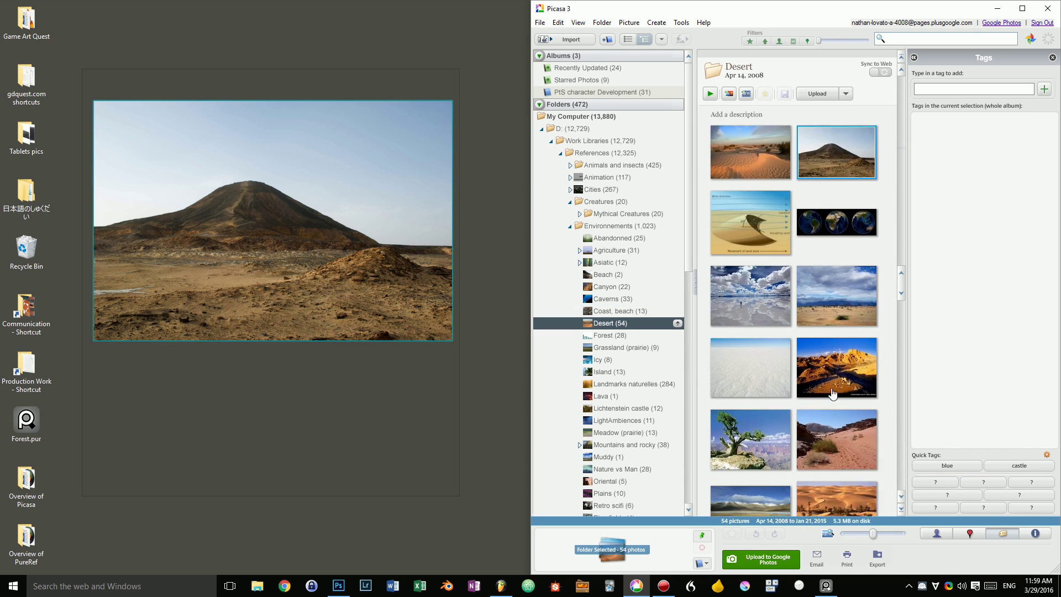
left_click_drag(846, 365, 782, 182)
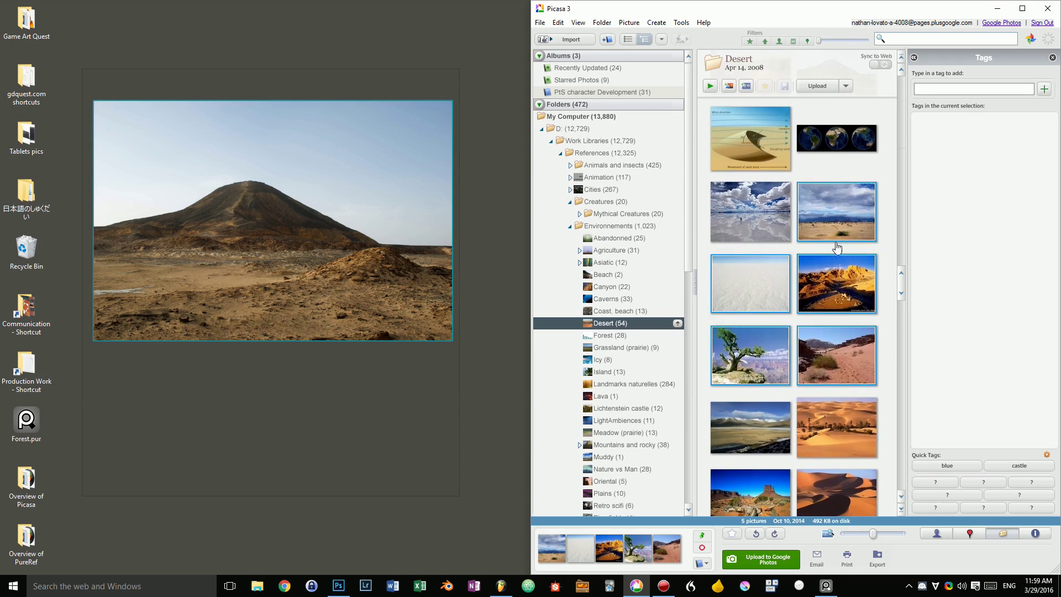
left_click_drag(831, 304, 823, 169)
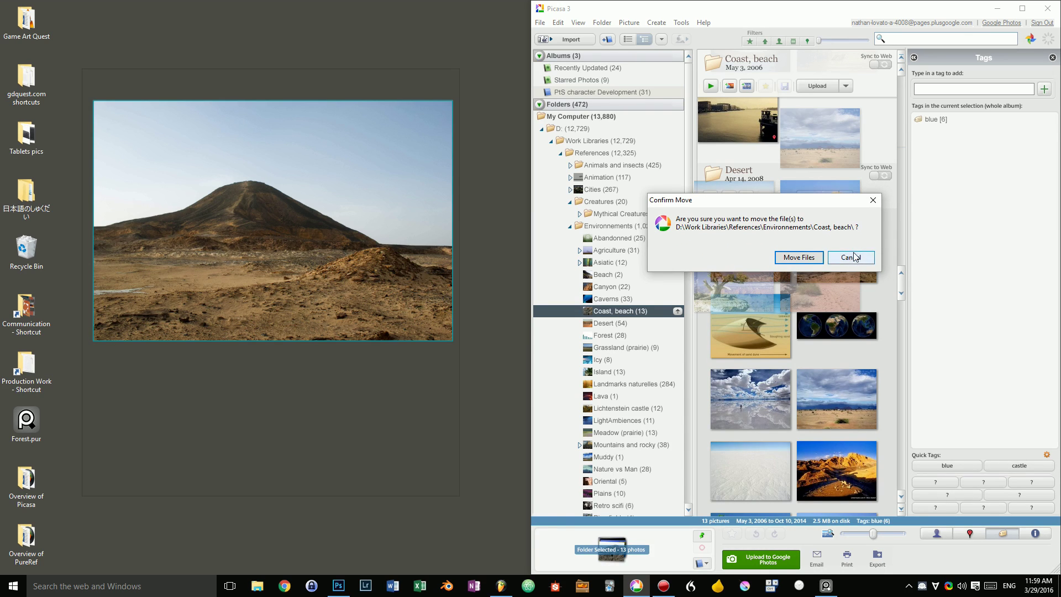
left_click(853, 258)
Reposition the atacama mountain image on the PureRef board and hide Picasa's tags pane.
left_click(799, 348)
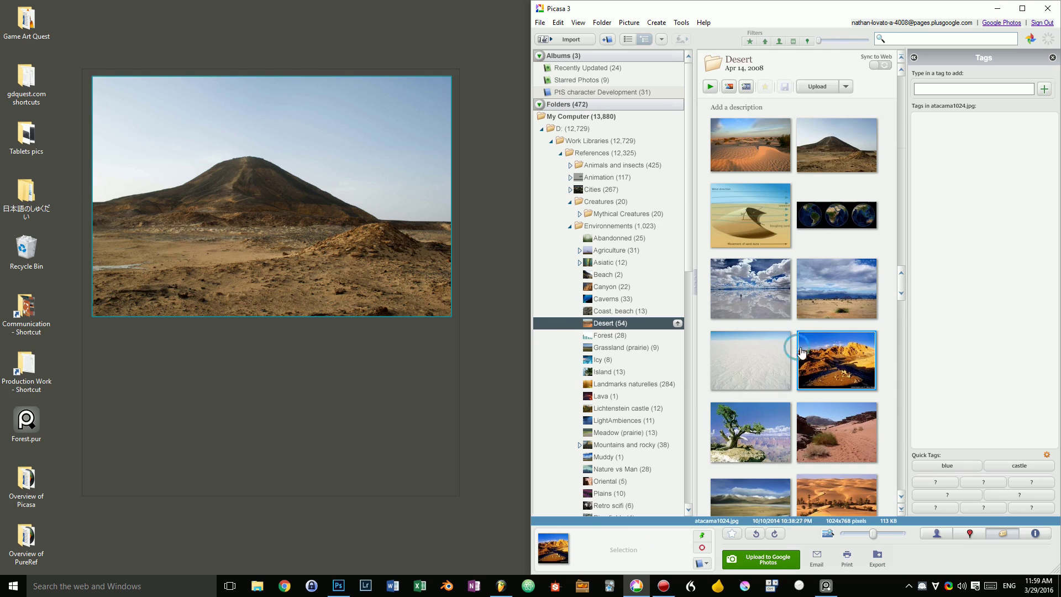
scroll(796, 309, "up", 5)
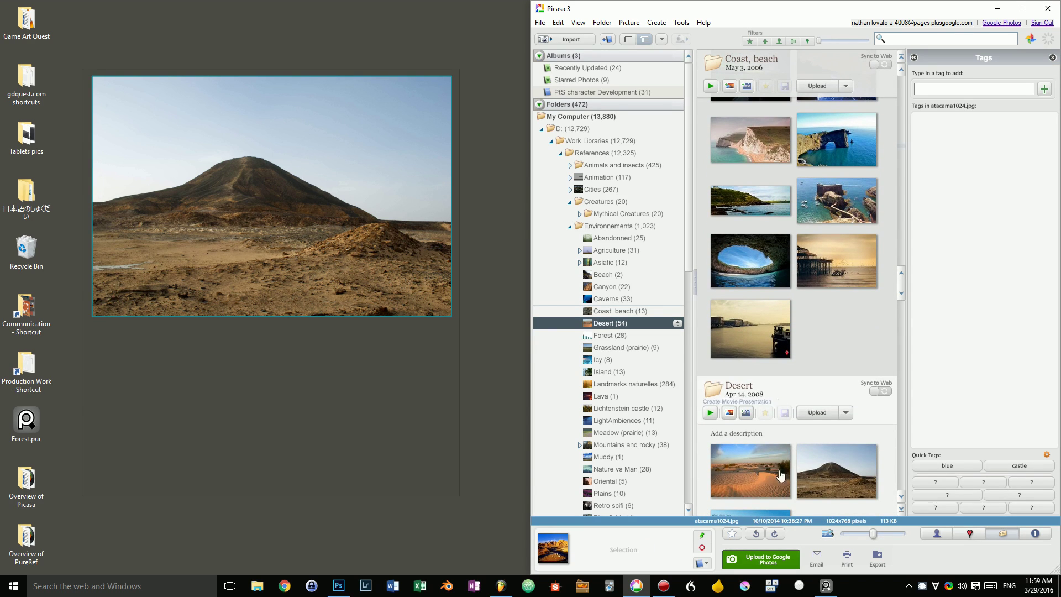
left_click_drag(311, 249, 313, 270)
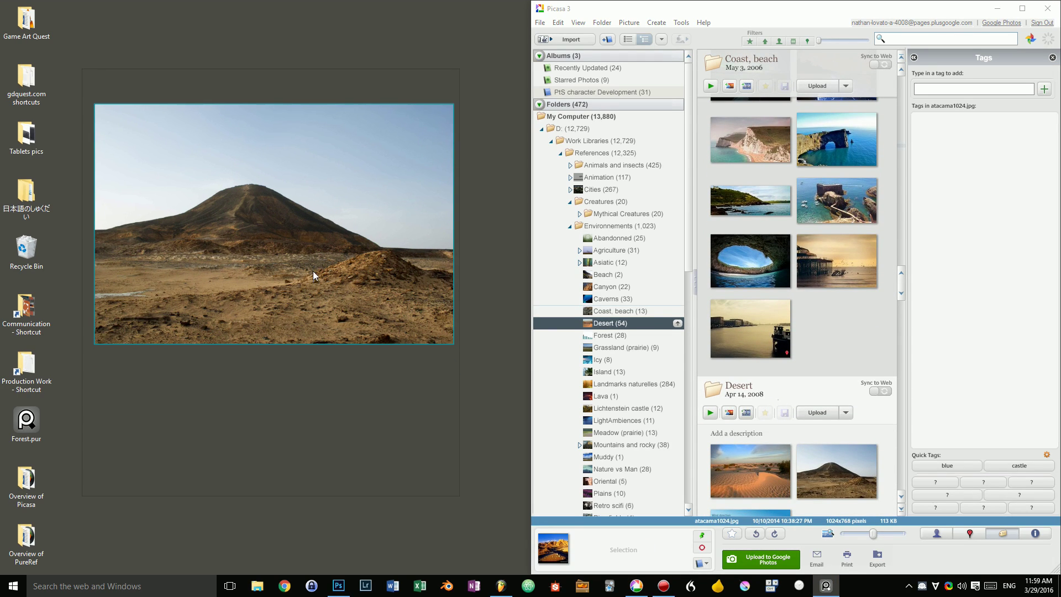
left_click(882, 176)
scroll(882, 176, "down", 4)
left_click(1004, 532)
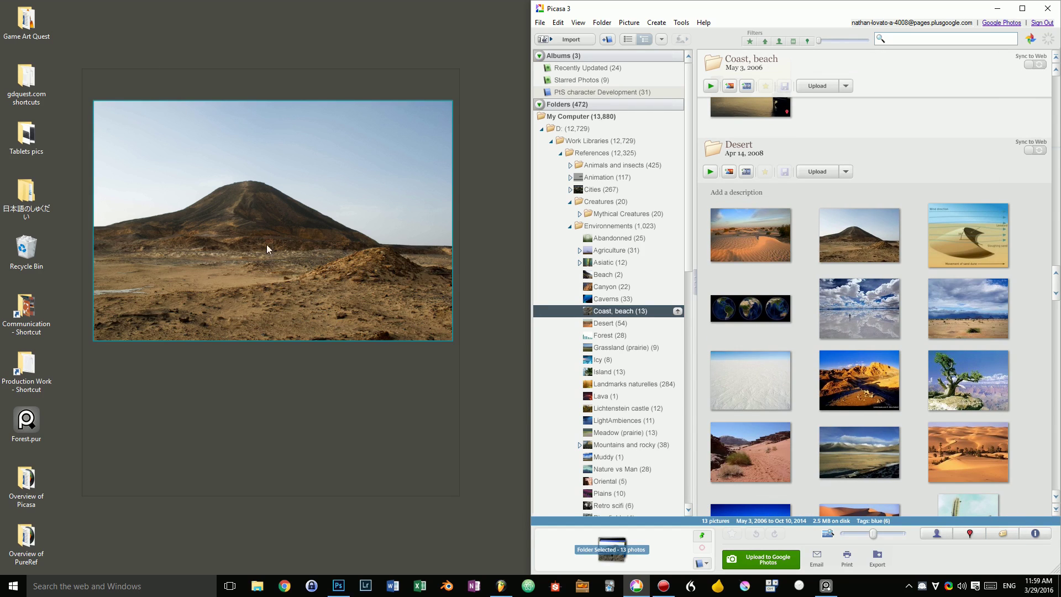
left_click_drag(266, 244, 307, 231)
scroll(299, 184, "down", 3)
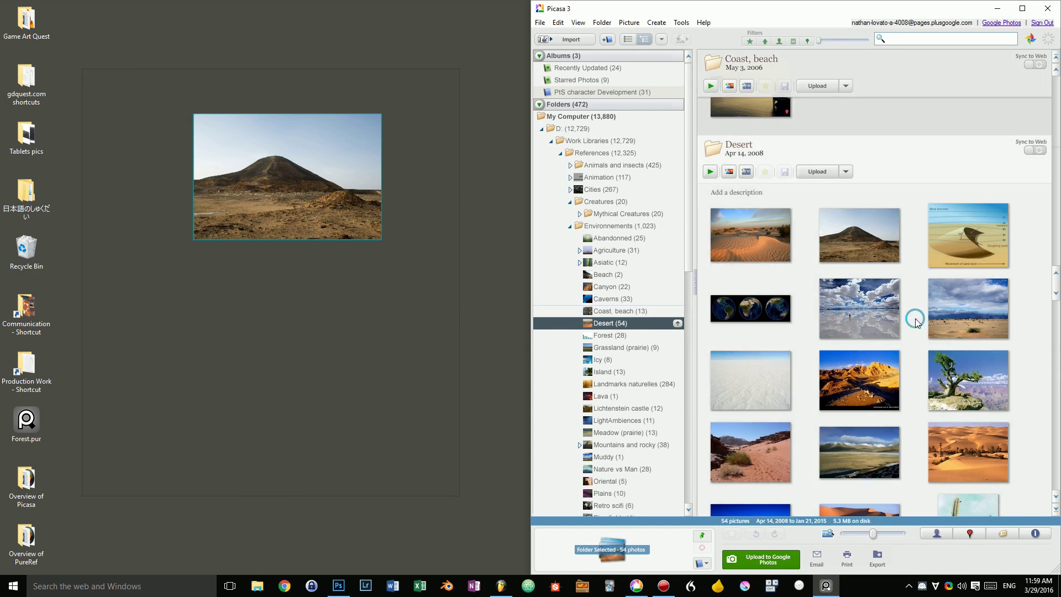
Drag the Monument Valley, hoodoo and Horseshoe Bend photos onto the board, shrinking Horseshoe Bend.
left_click(641, 311)
left_click(642, 298)
left_click(641, 288)
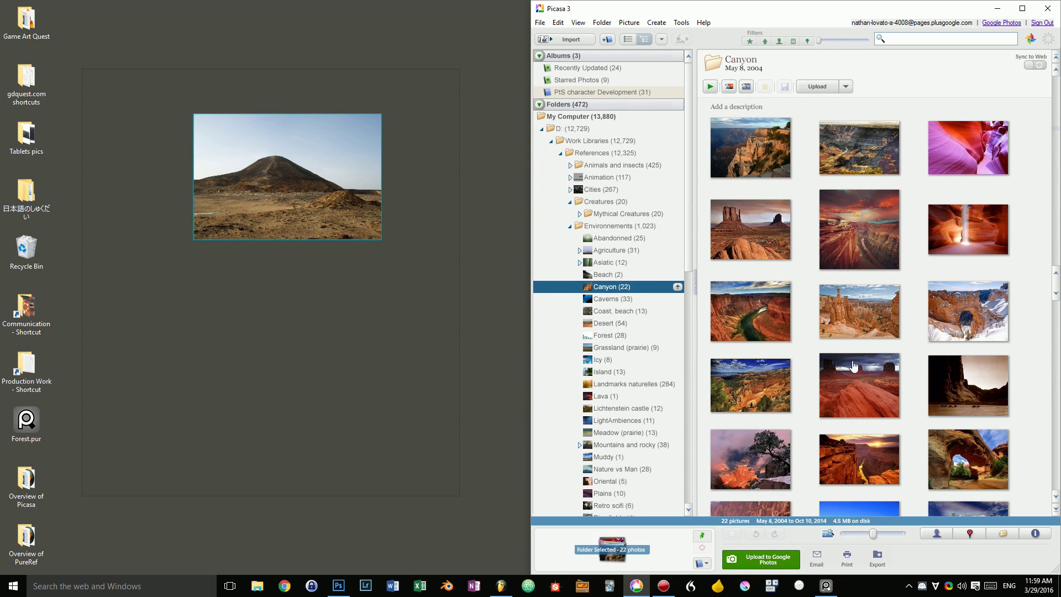
left_click(851, 332)
left_click(853, 382, "ctrl")
left_click_drag(847, 387, 259, 325)
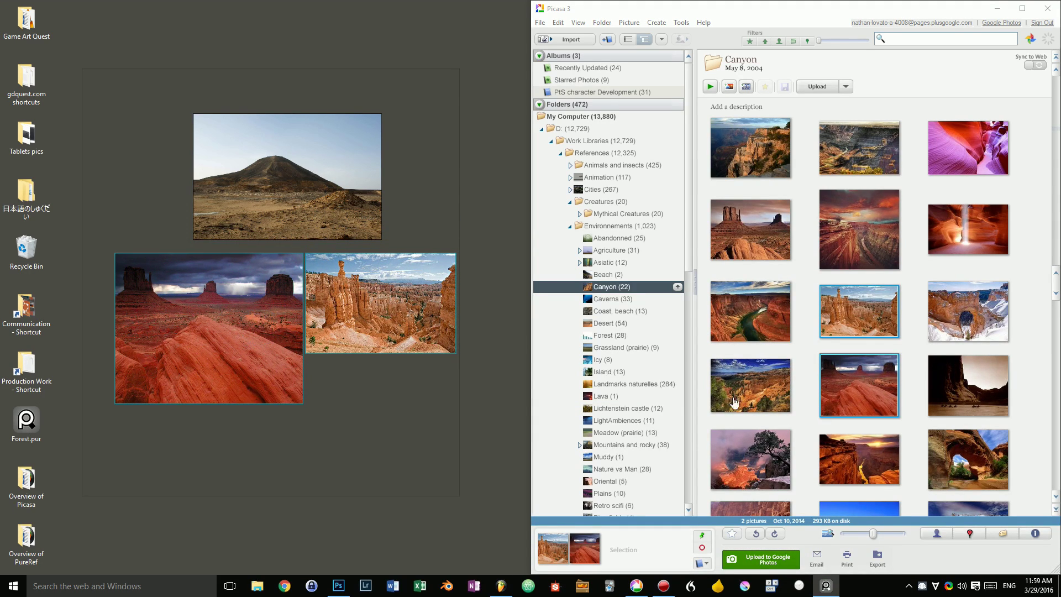
left_click_drag(710, 343, 332, 411)
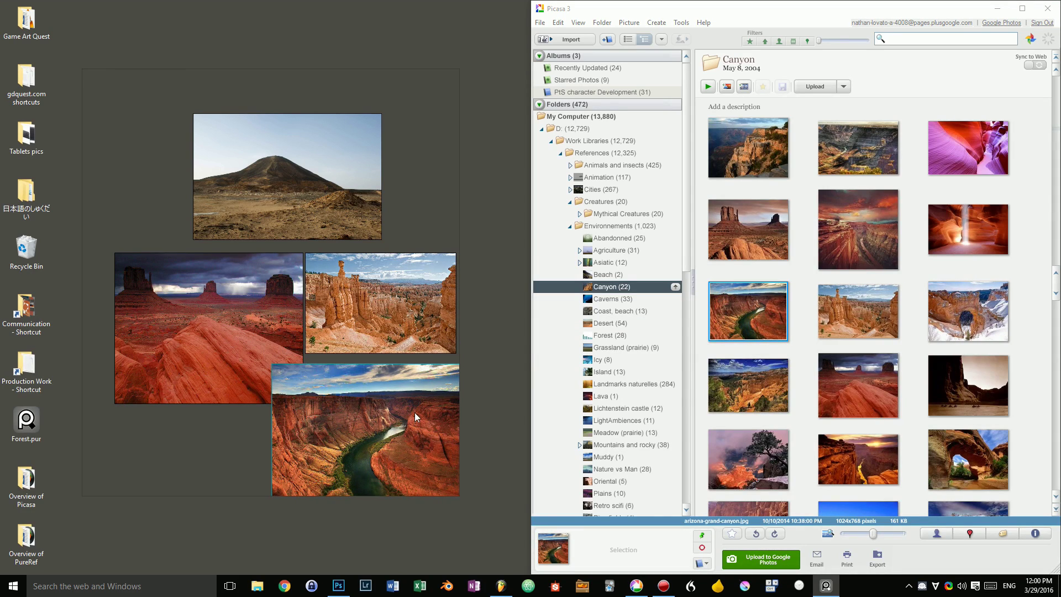
left_click_drag(415, 413, 381, 388)
Search Picasa for 'castle' and drag four Lichtenstein castle photos onto the PureRef board.
left_click(909, 40)
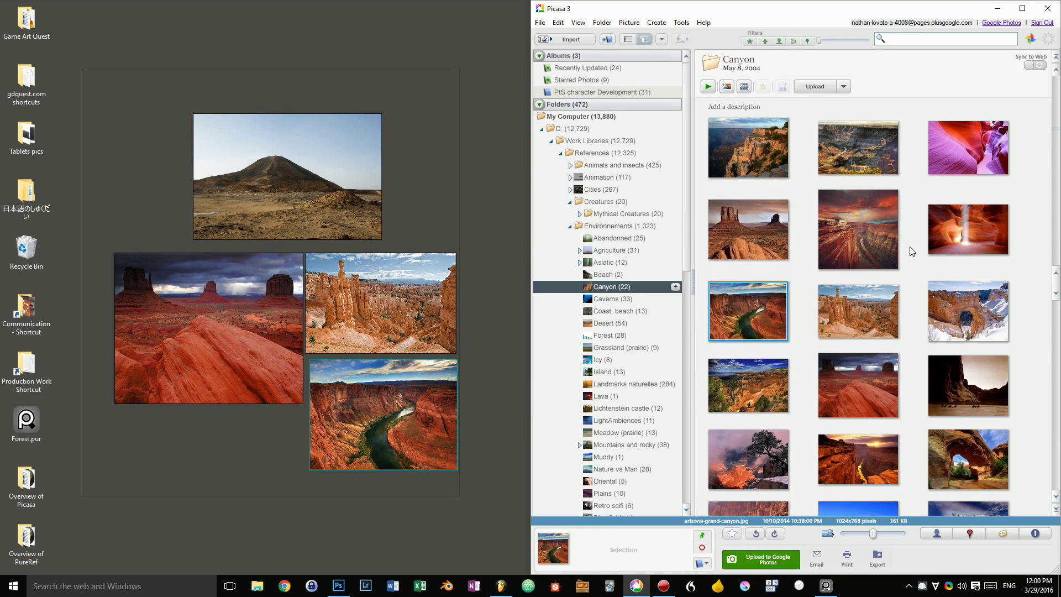
type("castle")
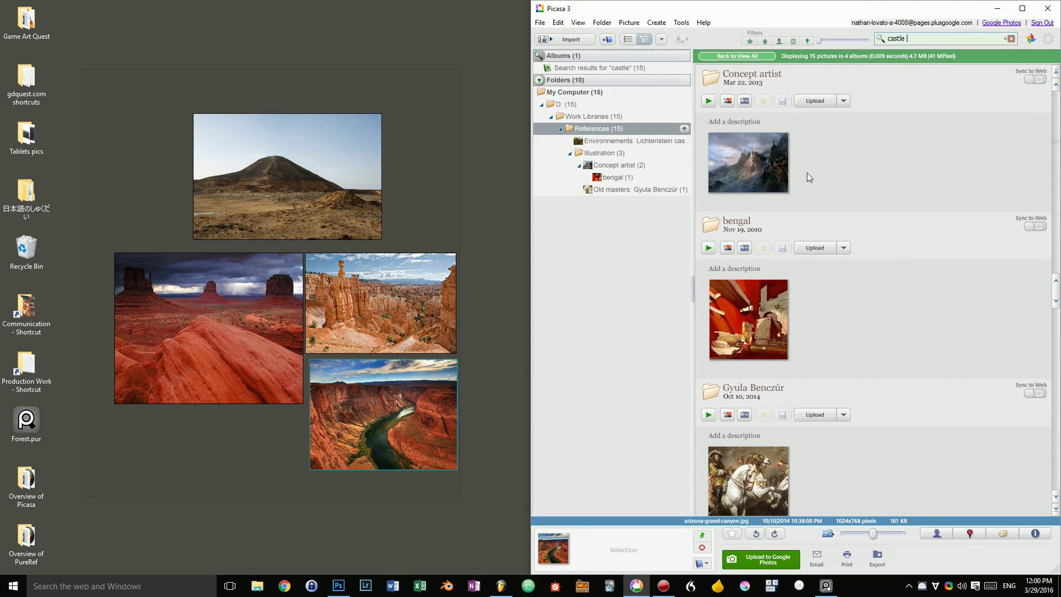
scroll(774, 288, "up", 8)
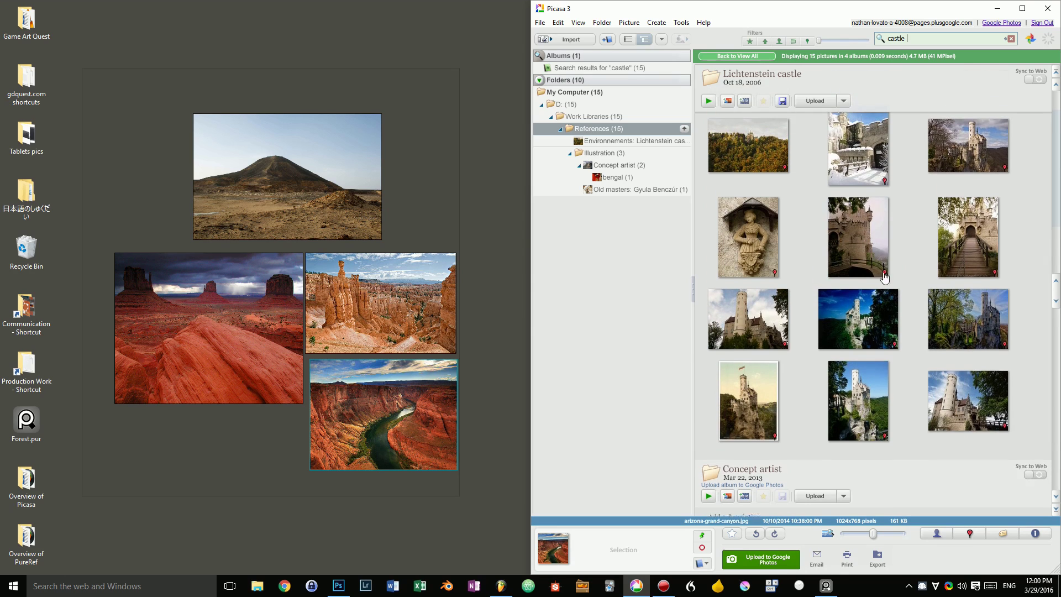
left_click(882, 236)
left_click(858, 322)
left_click(879, 409, "shift")
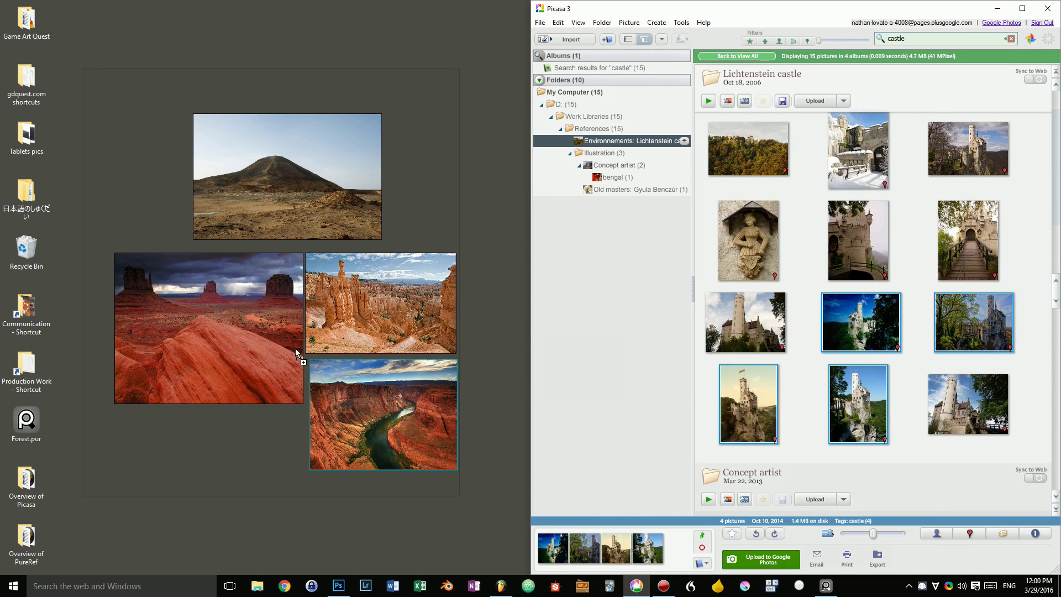
mouse_move(879, 409)
left_mouse_down()
mouse_move(271, 342)
mouse_move(238, 202)
left_mouse_up()
Pan the PureRef board to the right and bring Picasa back to the front.
scroll(271, 341, "down", 3)
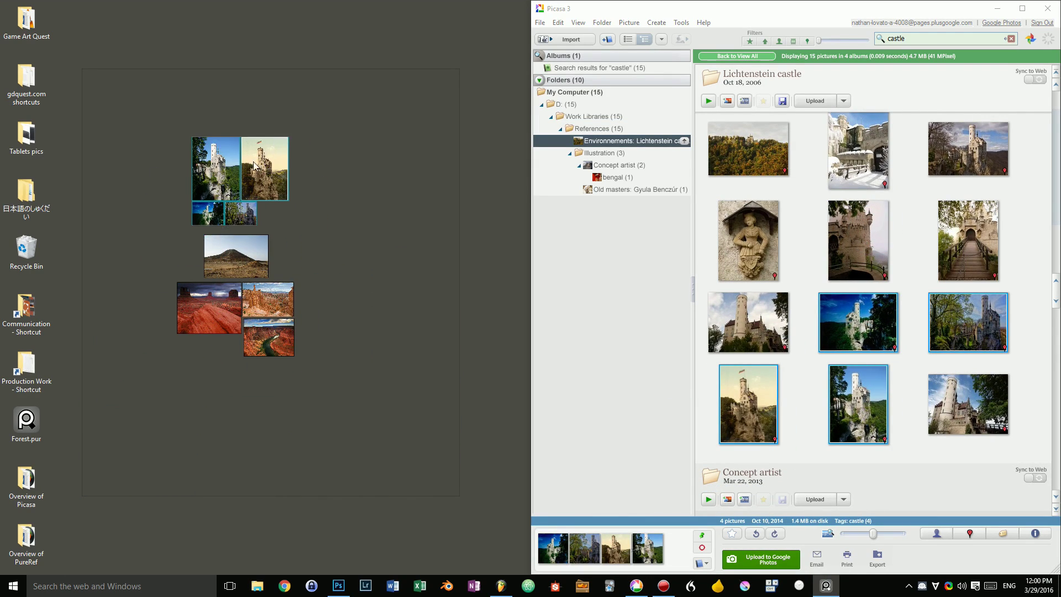
scroll(232, 246, "up", 5)
left_click_drag(232, 246, 311, 236)
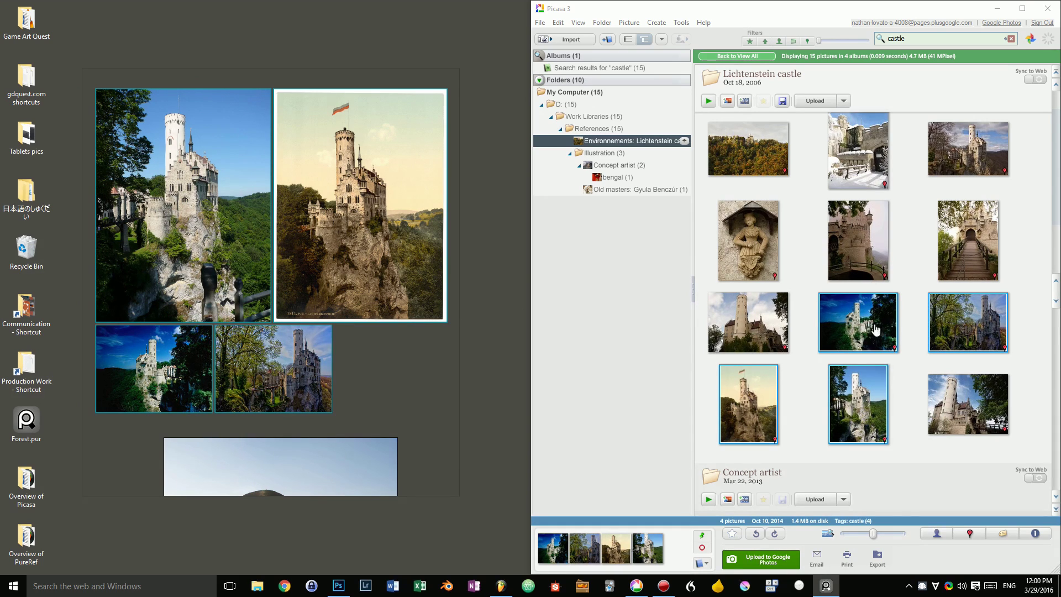
left_click(934, 33)
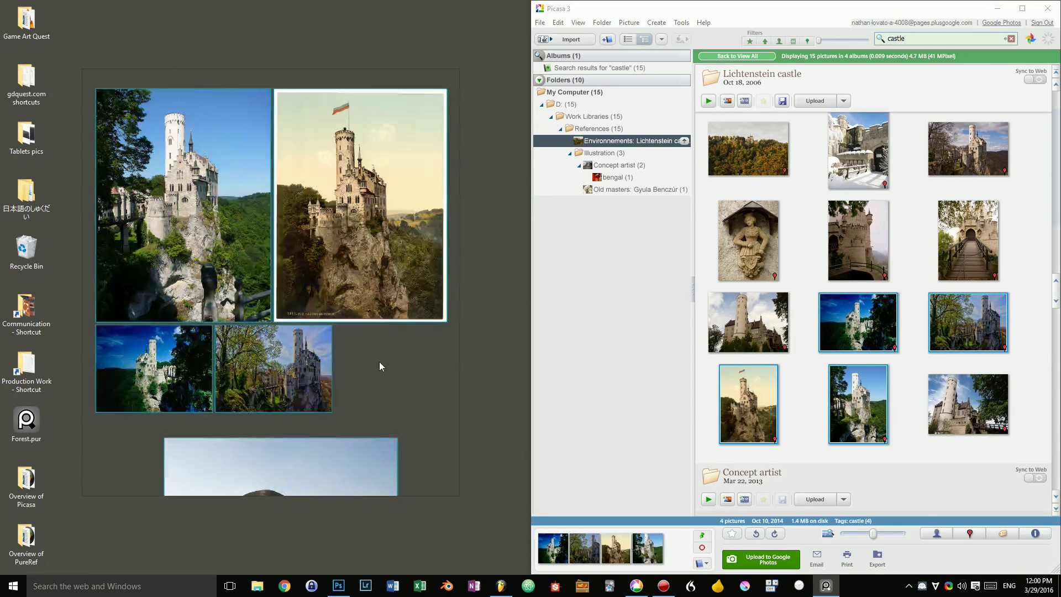
scroll(379, 362, "down", 3)
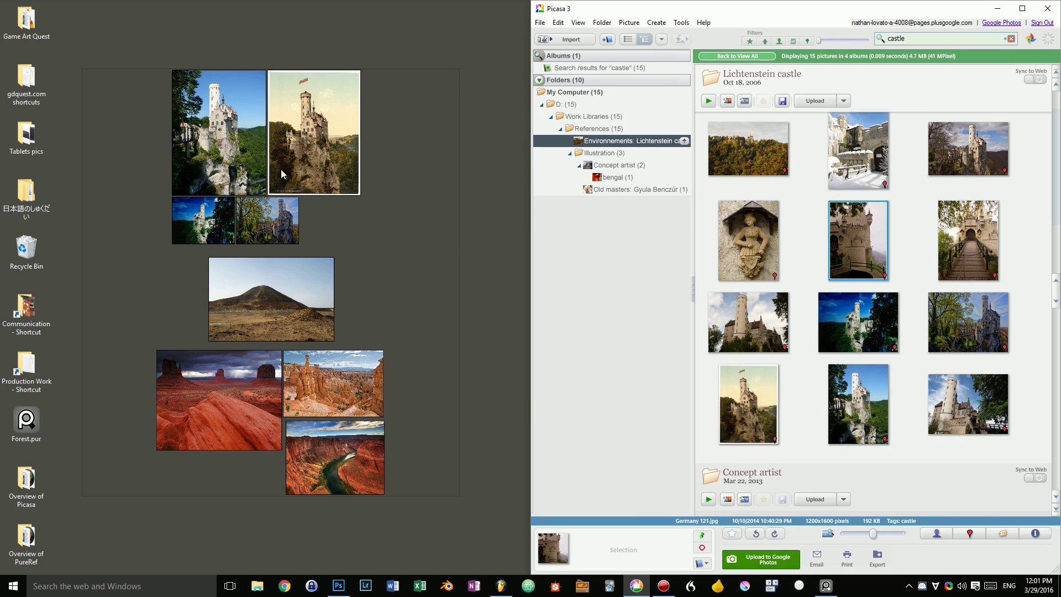
double_click(760, 306)
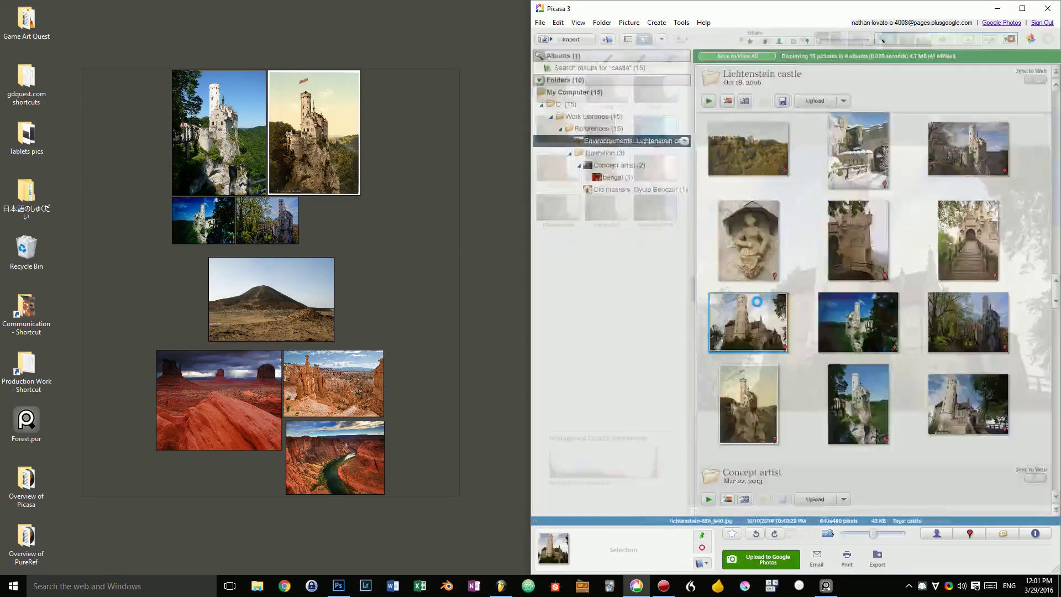
left_click(992, 40)
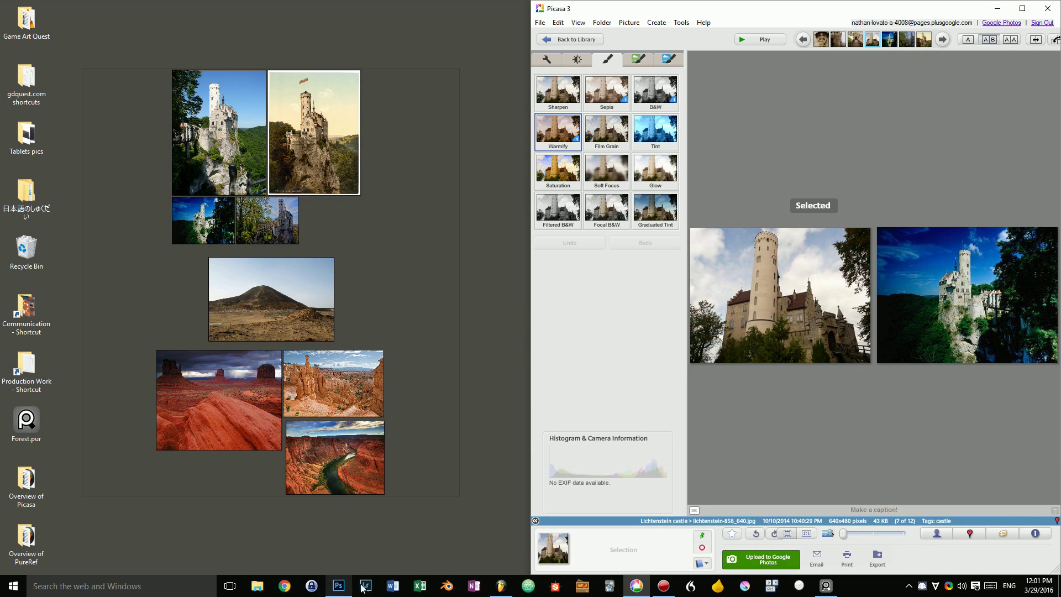
key("Right")
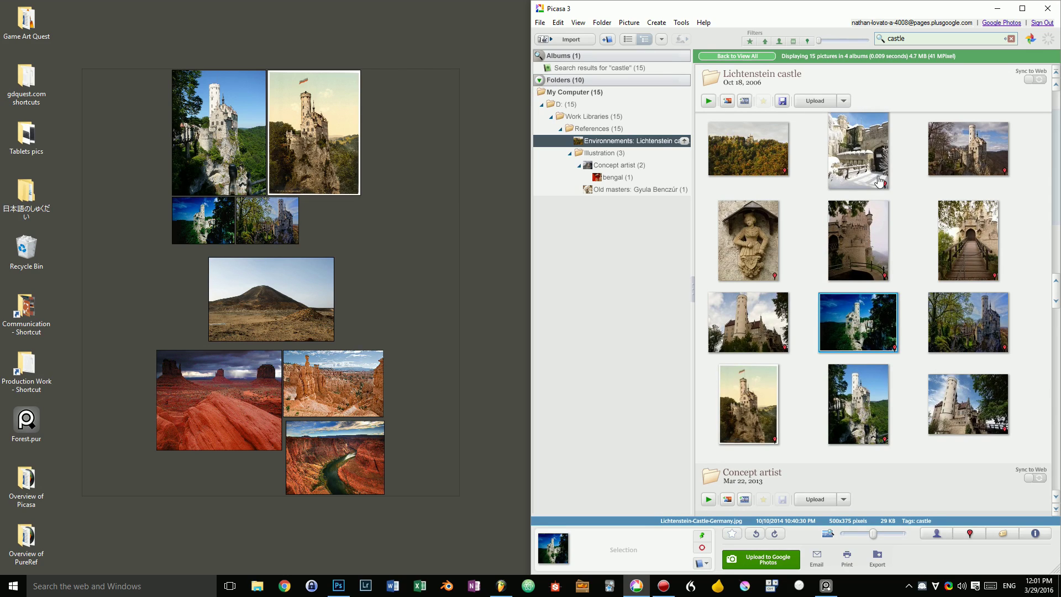
left_click(869, 157)
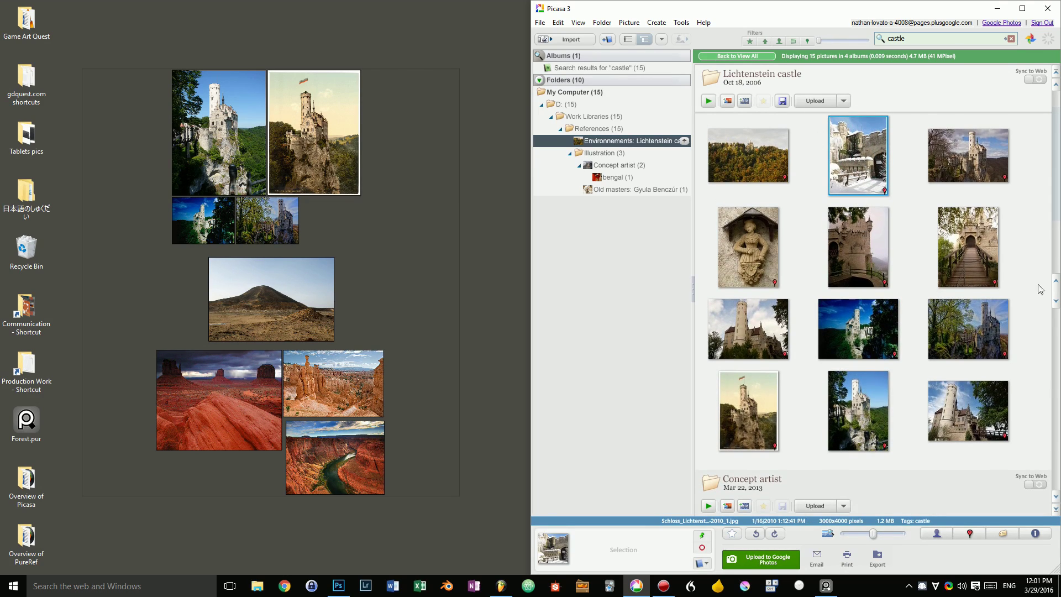